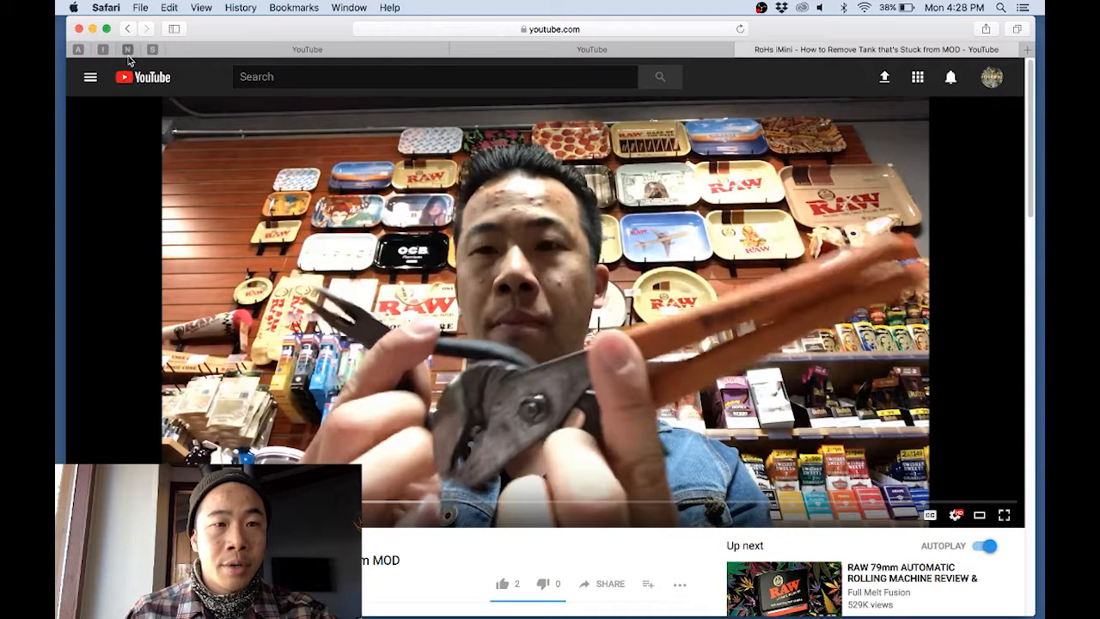
Capture the video frame with the pliers as a screenshot and switch to Photoshop
{"action": "key", "text": "super+shift+4"}
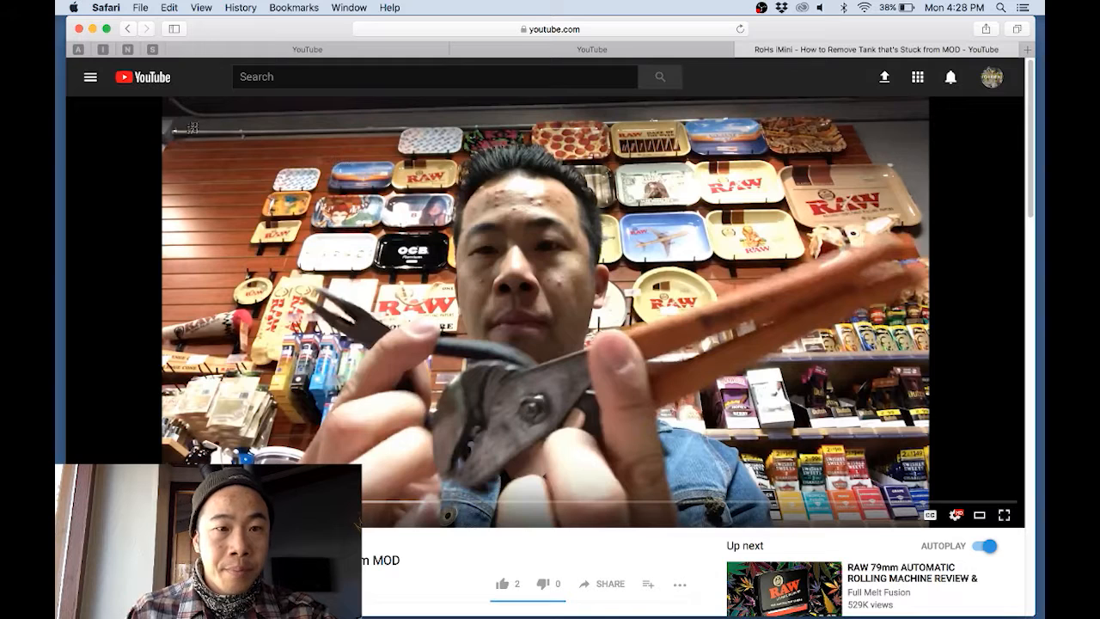
{"action": "left_click_drag", "start_coordinate": [162, 99], "coordinate": [929, 497]}
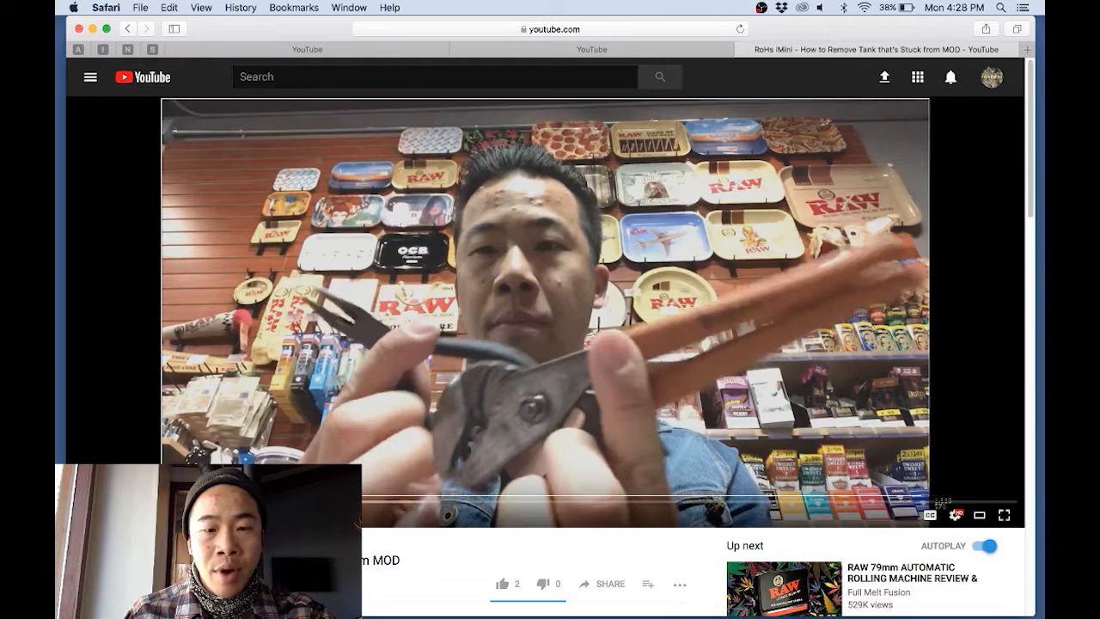
{"action": "left_click_drag", "start_coordinate": [928, 497], "coordinate": [930, 497]}
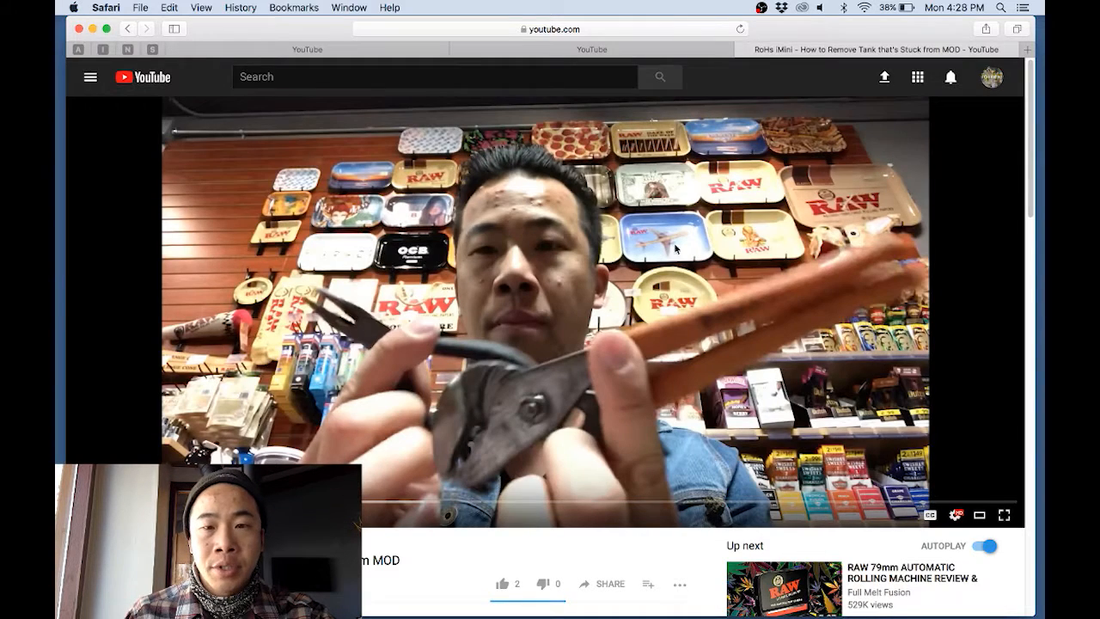
{"action": "left_click", "coordinate": [93, 29]}
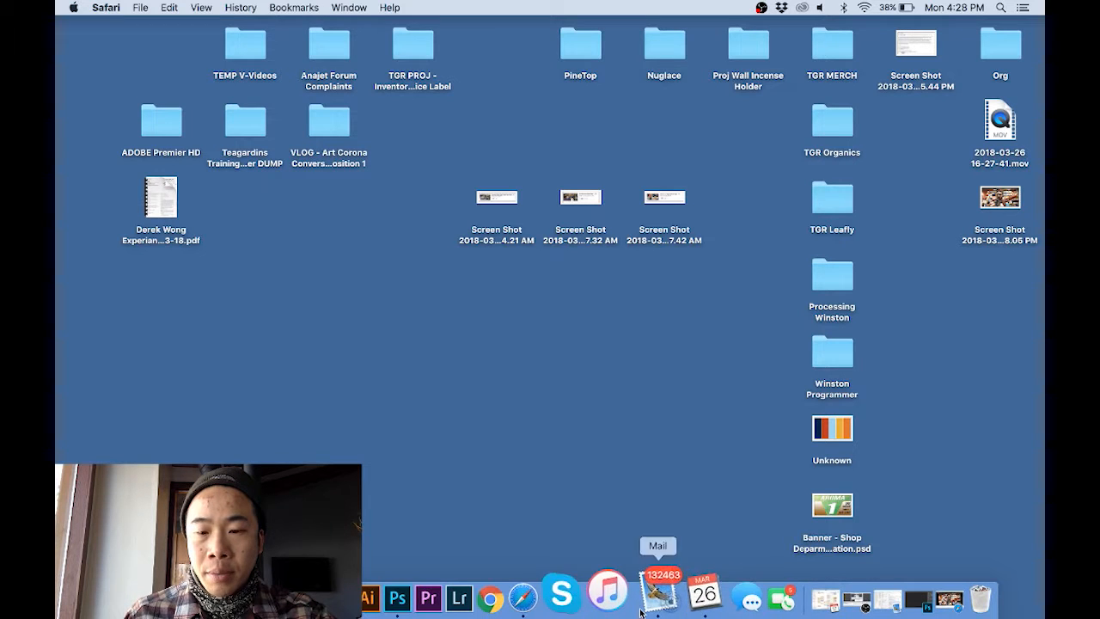
{"action": "left_click", "coordinate": [433, 591]}
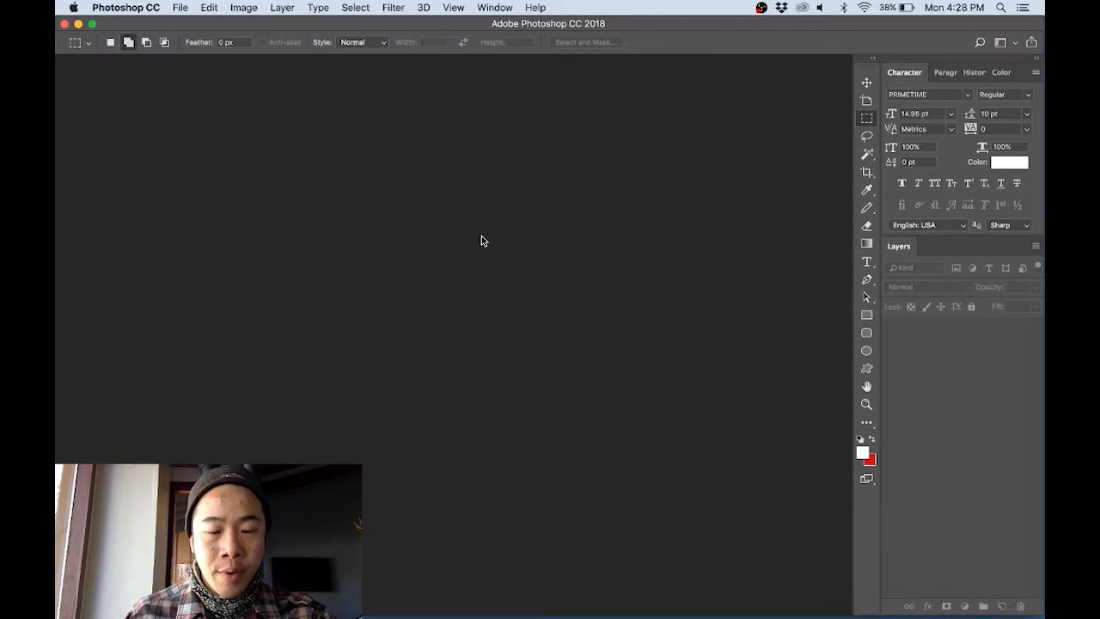
Create a new 1280 × 720 inch document in RGB Color with a white background
{"action": "left_click", "coordinate": [180, 7]}
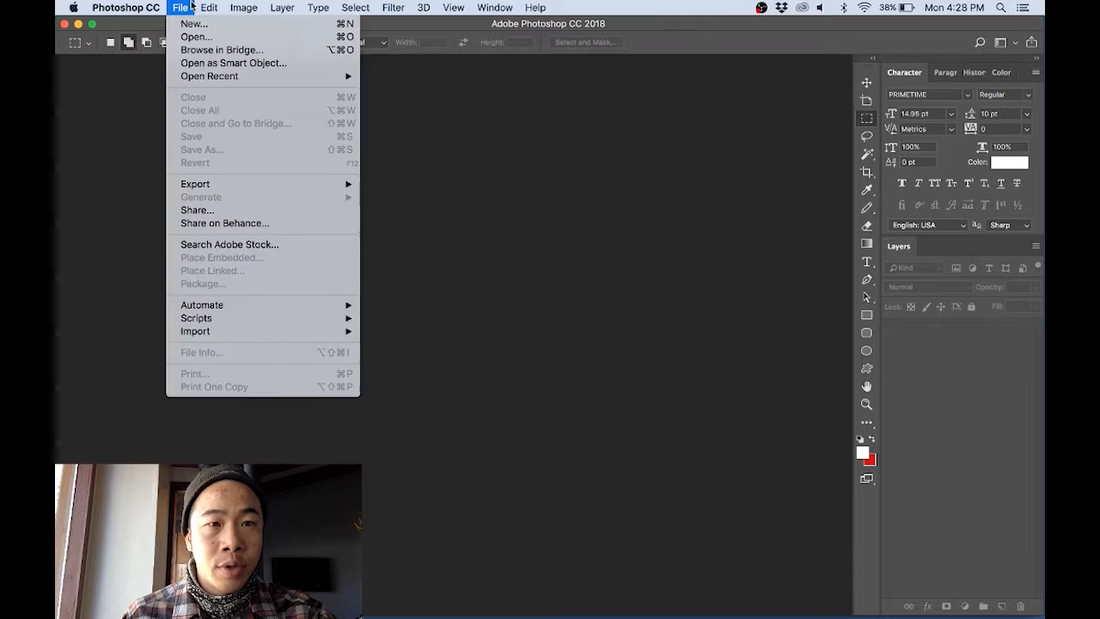
{"action": "left_click", "coordinate": [191, 24]}
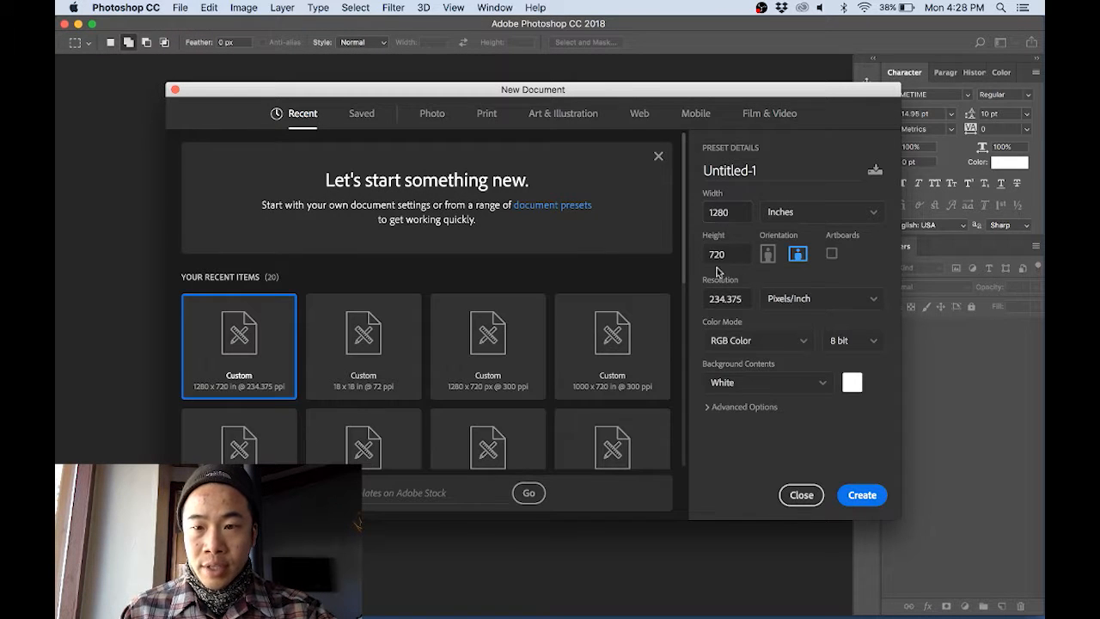
{"action": "left_click_drag", "start_coordinate": [747, 298], "coordinate": [658, 304]}
{"action": "type", "text": "300"}
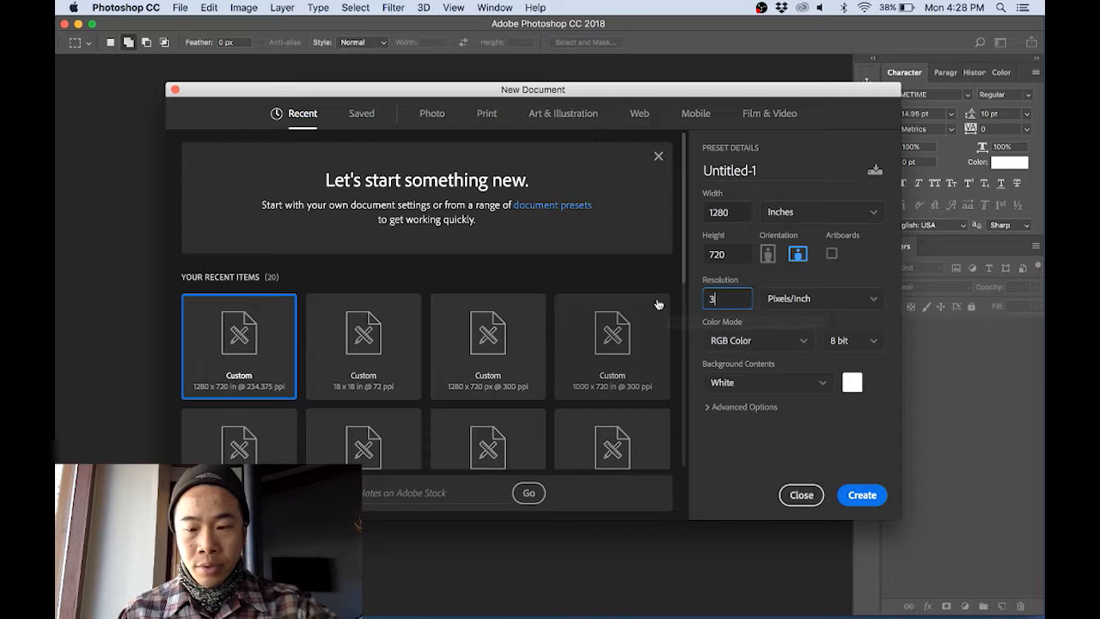
{"action": "left_click", "coordinate": [854, 476]}
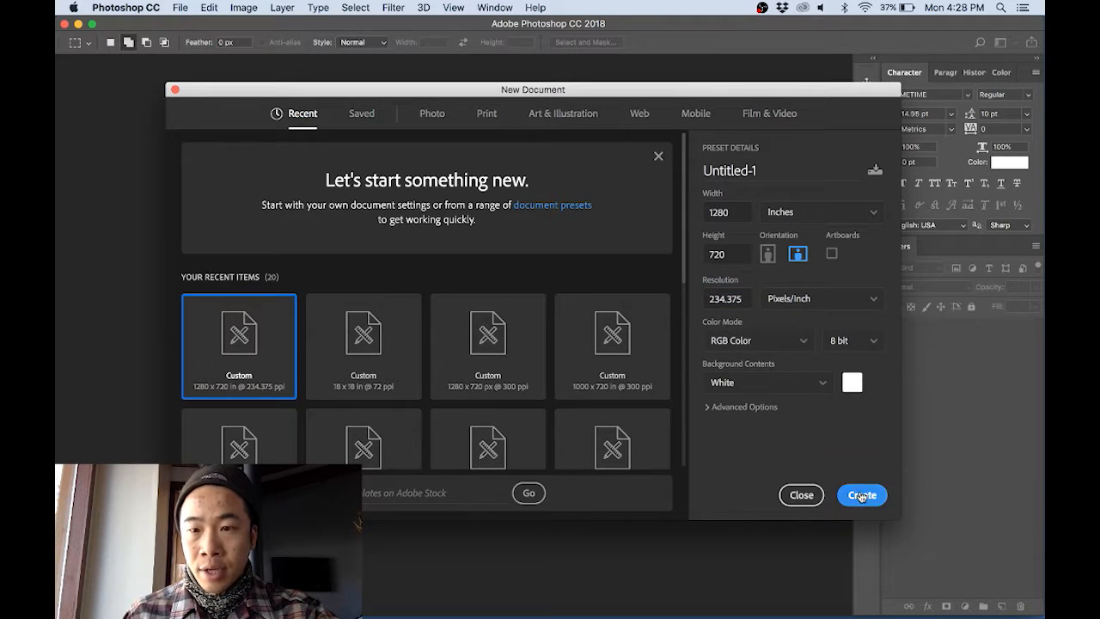
{"action": "left_click", "coordinate": [860, 496]}
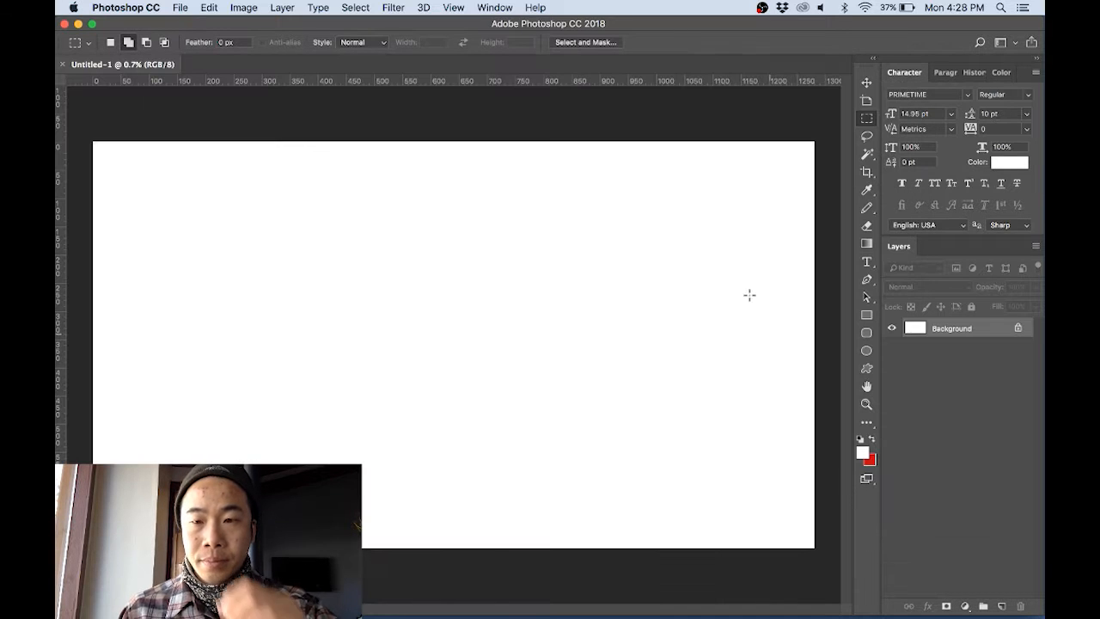
Open the captured file "Screen Shot 2018-03-26 at 4.28.05 PM.png" from the Desktop
{"action": "left_click", "coordinate": [187, 11]}
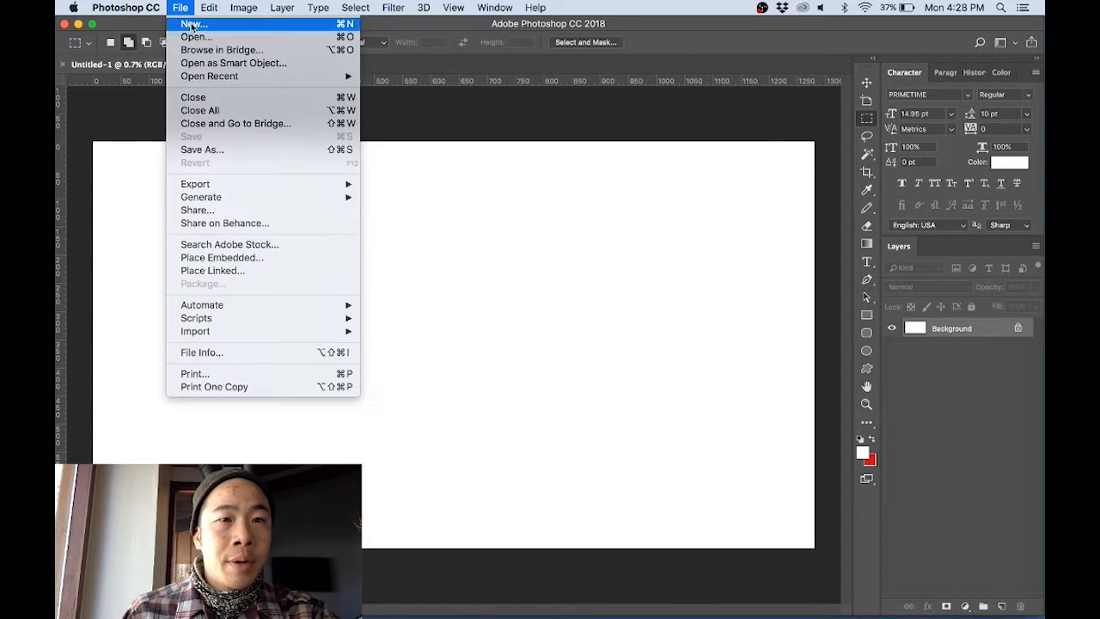
{"action": "left_click", "coordinate": [199, 37]}
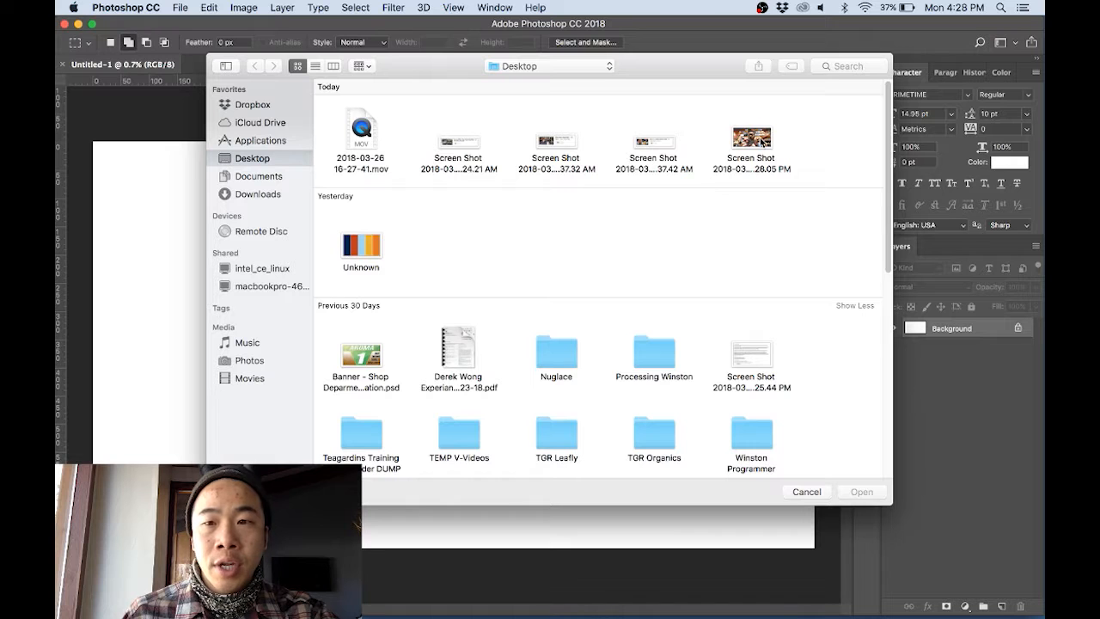
{"action": "left_click", "coordinate": [762, 141]}
{"action": "left_click", "coordinate": [857, 500]}
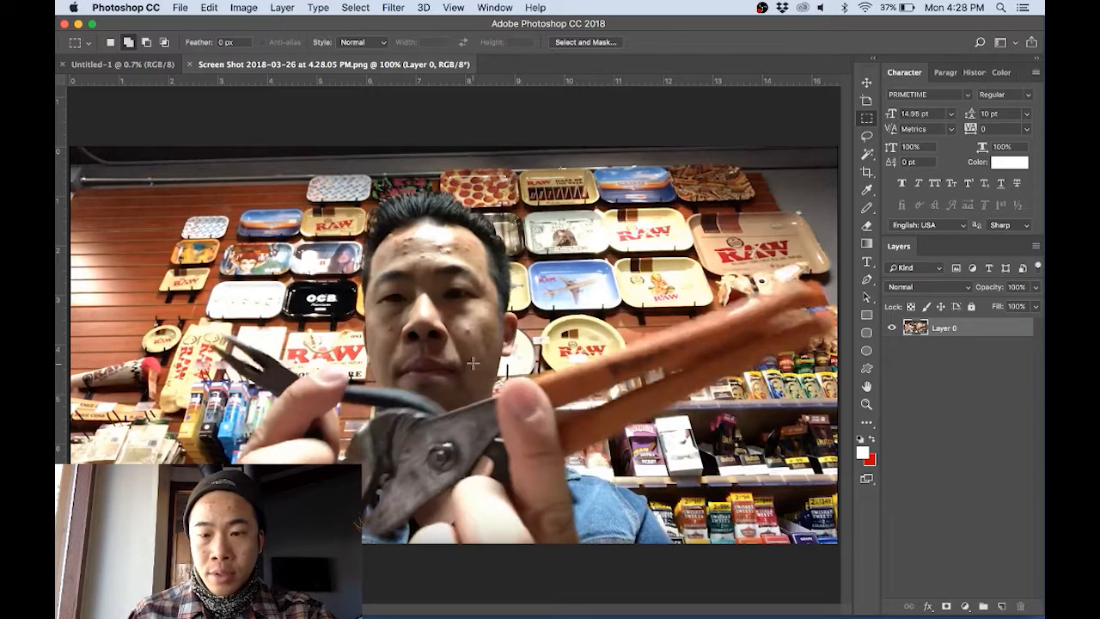
Copy the screenshot layer into the Untitled-1 document and close that document without saving
{"action": "key", "text": "v"}
{"action": "left_click_drag", "start_coordinate": [432, 309], "coordinate": [177, 74]}
{"action": "left_click", "coordinate": [153, 65]}
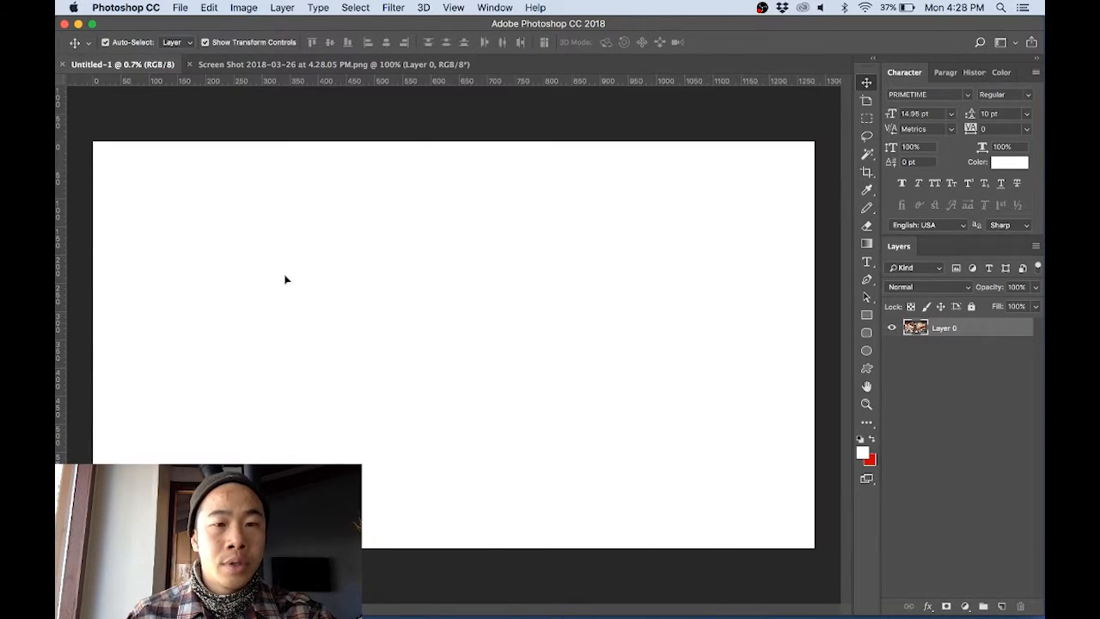
{"action": "left_click_drag", "start_coordinate": [274, 279], "coordinate": [273, 279]}
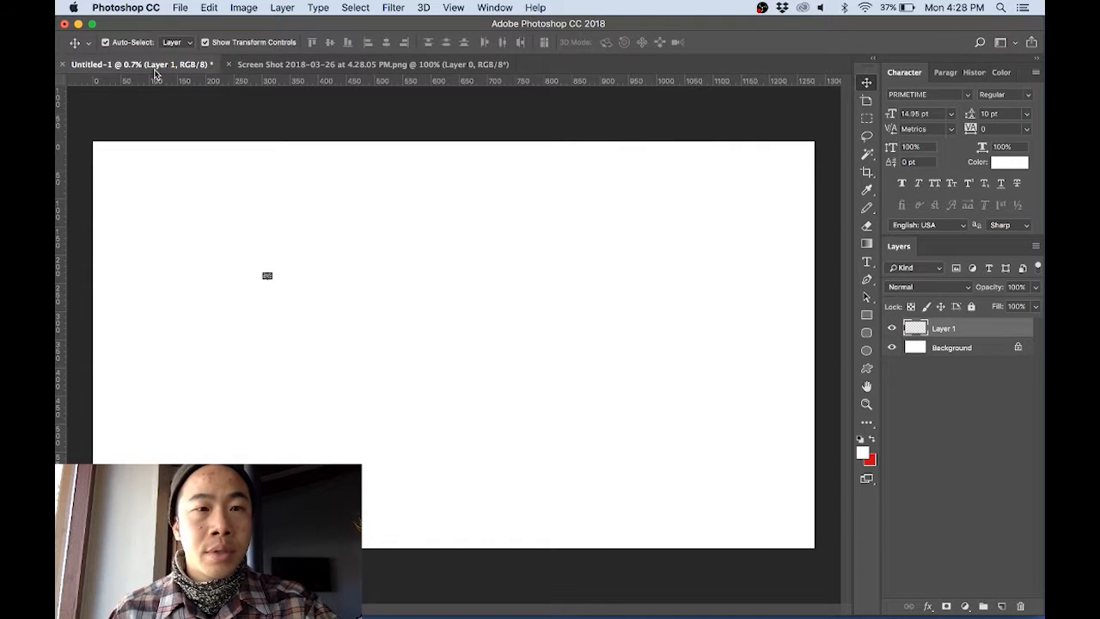
{"action": "left_click", "coordinate": [63, 65]}
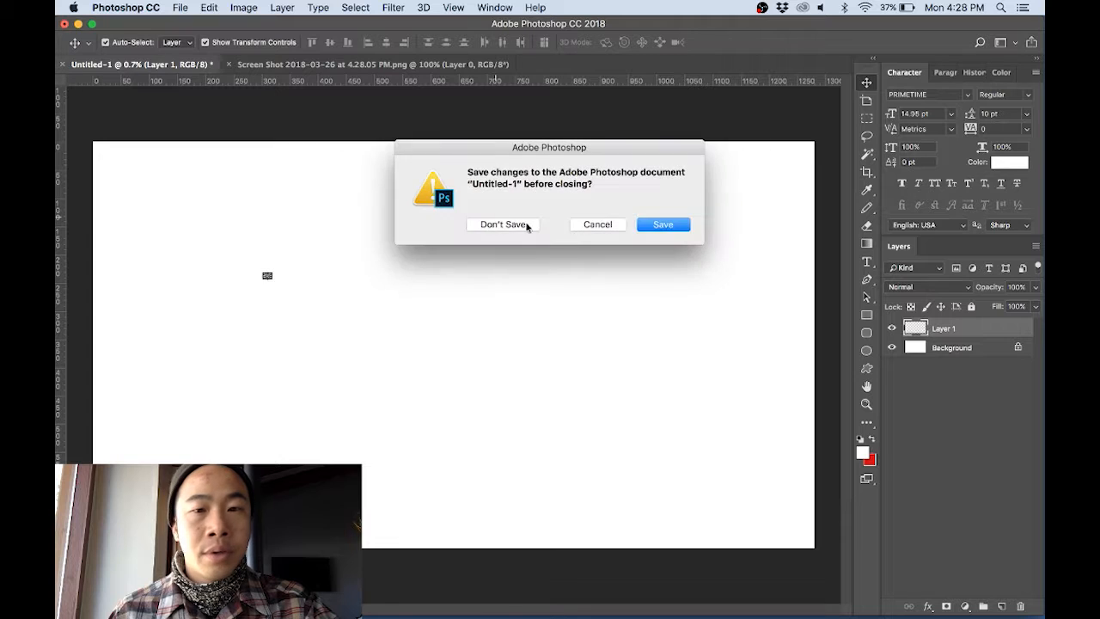
{"action": "left_click", "coordinate": [503, 225]}
Create a new 1280 × 720 pixel document at 300 pixels/inch in RGB Color with a white background
{"action": "left_click", "coordinate": [180, 7]}
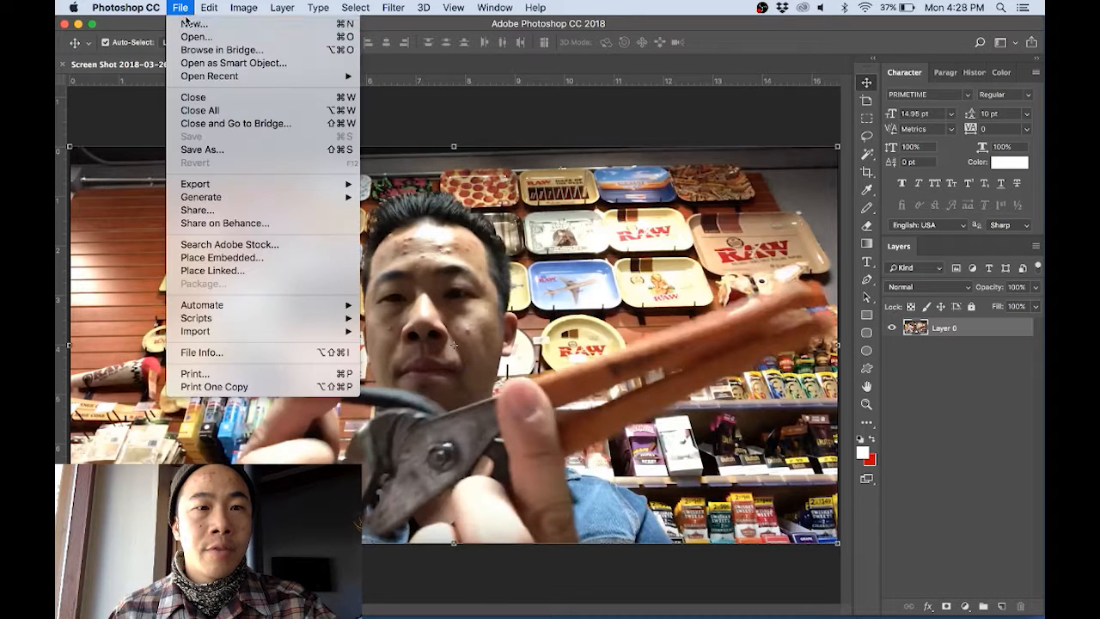
{"action": "left_click", "coordinate": [212, 31]}
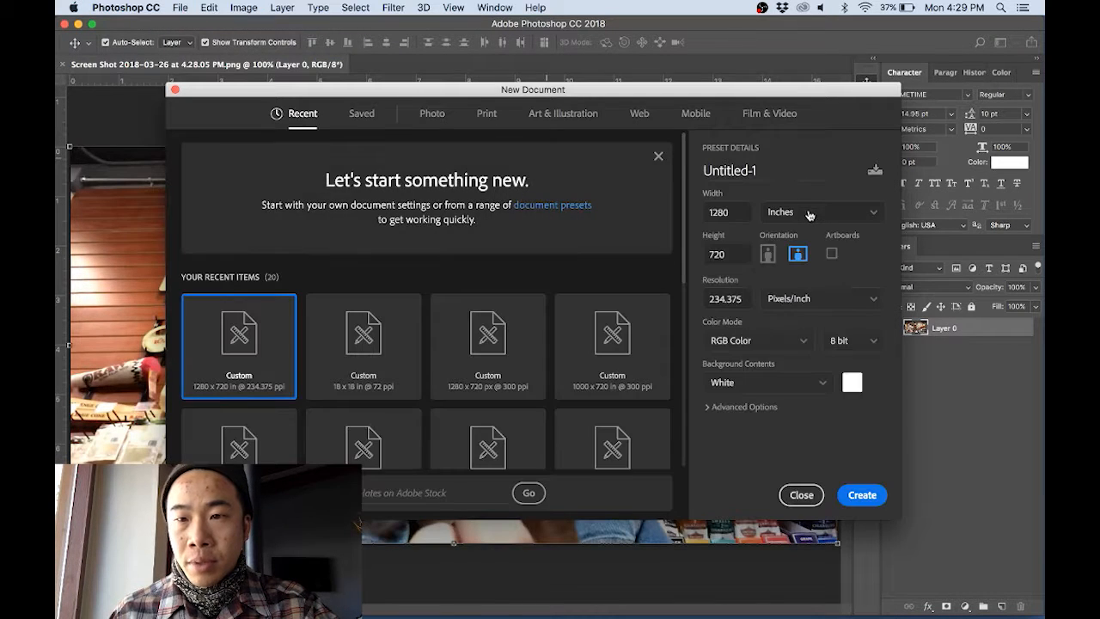
{"action": "left_click", "coordinate": [806, 214]}
{"action": "left_click", "coordinate": [799, 234]}
{"action": "double_click", "coordinate": [725, 211]}
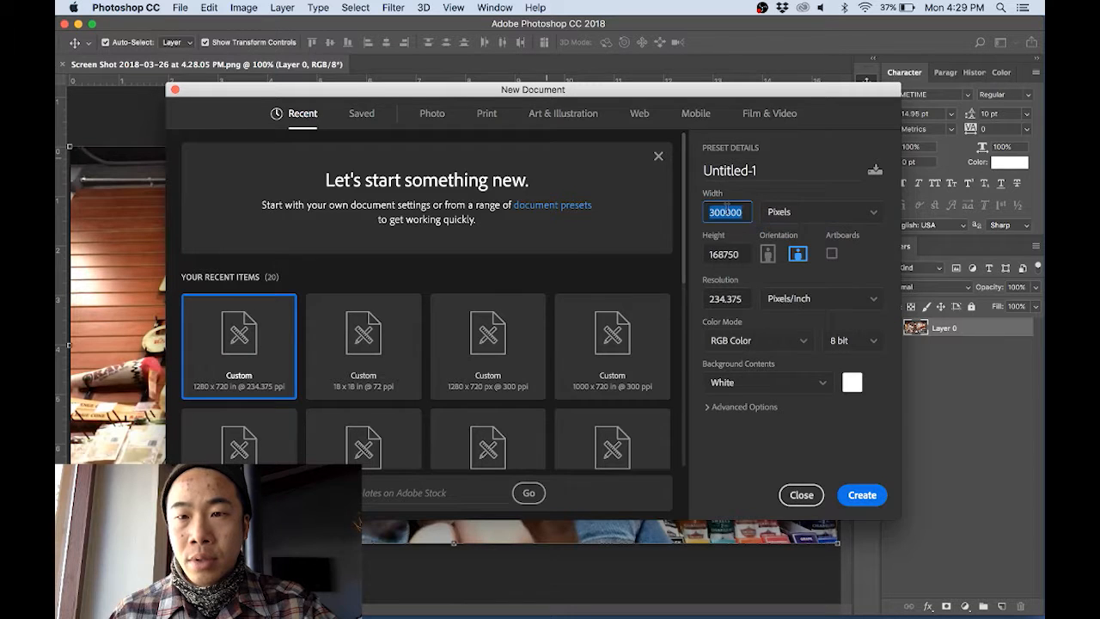
{"action": "type", "text": "1280"}
{"action": "key", "text": "Tab"}
{"action": "key", "text": "Tab"}
{"action": "double_click", "coordinate": [722, 254]}
{"action": "type", "text": "720"}
{"action": "left_click", "coordinate": [716, 295]}
{"action": "type", "text": "35"}
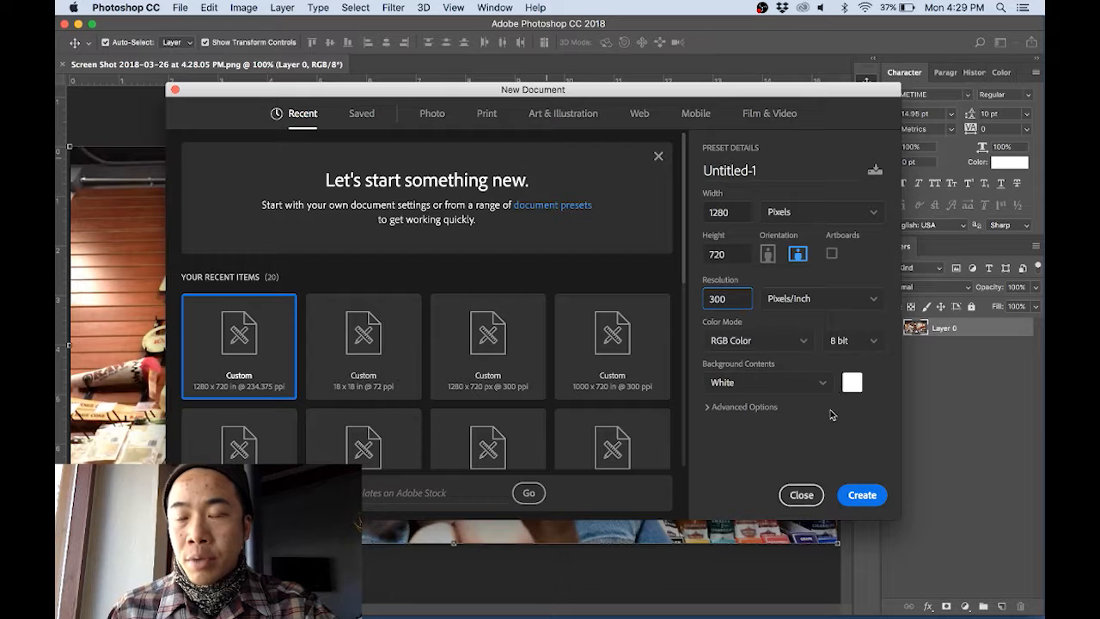
{"action": "left_click", "coordinate": [866, 494]}
Copy the screenshot layer into the new Untitled-1 document and position it over the canvas
{"action": "left_click", "coordinate": [258, 66]}
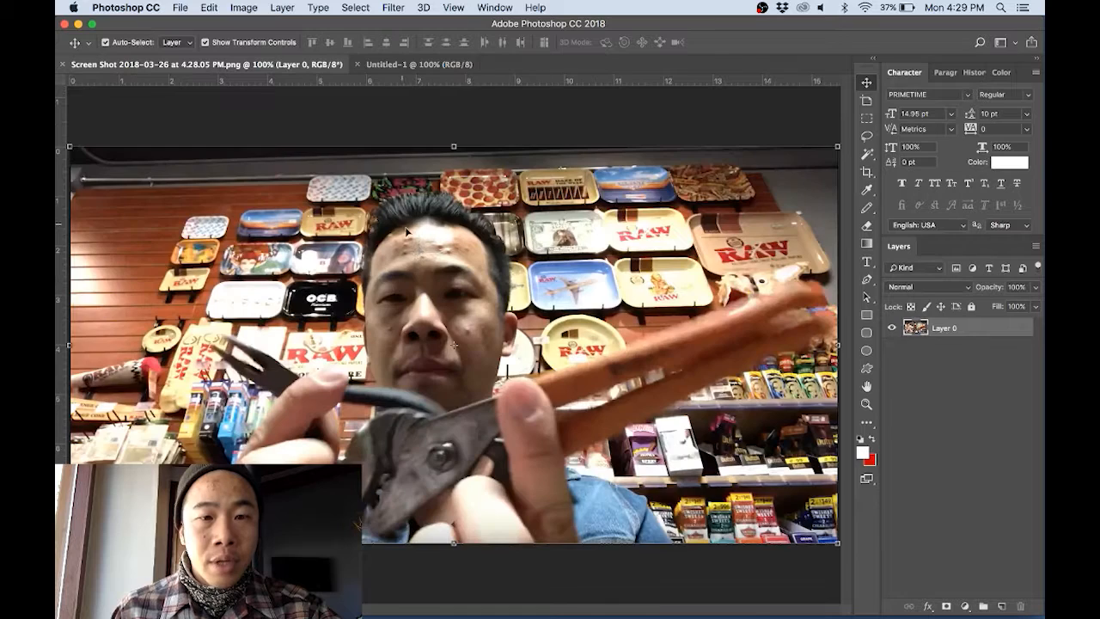
{"action": "left_click_drag", "start_coordinate": [405, 65], "coordinate": [448, 243]}
{"action": "left_click_drag", "start_coordinate": [465, 289], "coordinate": [467, 329]}
Scale the pasted screenshot down to about 62% with Free Transform and shift it so the face and pliers fit the canvas
{"action": "key", "text": "super+t"}
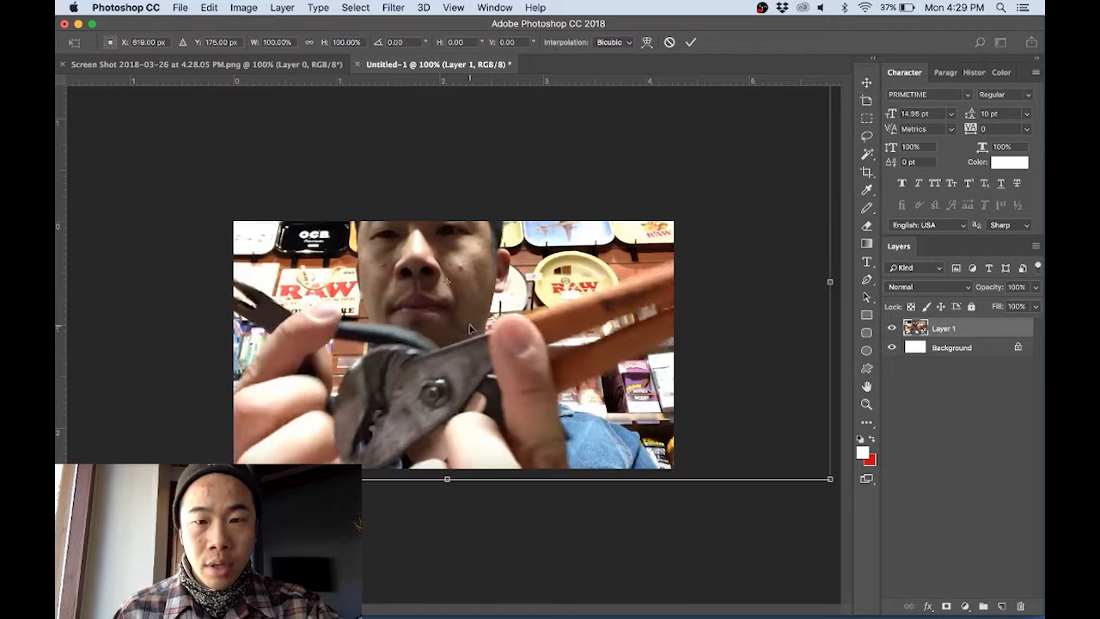
{"action": "key", "text": "super+minus"}
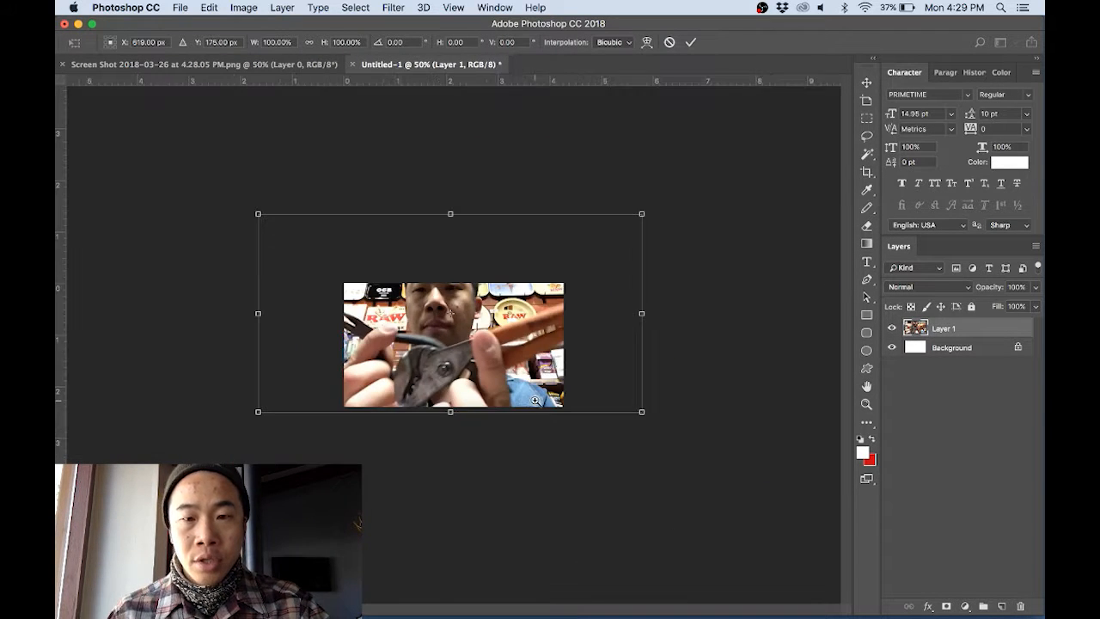
{"action": "left_click_drag", "start_coordinate": [702, 436], "coordinate": [605, 383]}
{"action": "left_click_drag", "start_coordinate": [203, 166], "coordinate": [307, 228]}
{"action": "left_click_drag", "start_coordinate": [333, 295], "coordinate": [337, 340]}
{"action": "left_click_drag", "start_coordinate": [304, 272], "coordinate": [289, 263]}
{"action": "left_click_drag", "start_coordinate": [386, 301], "coordinate": [388, 285]}
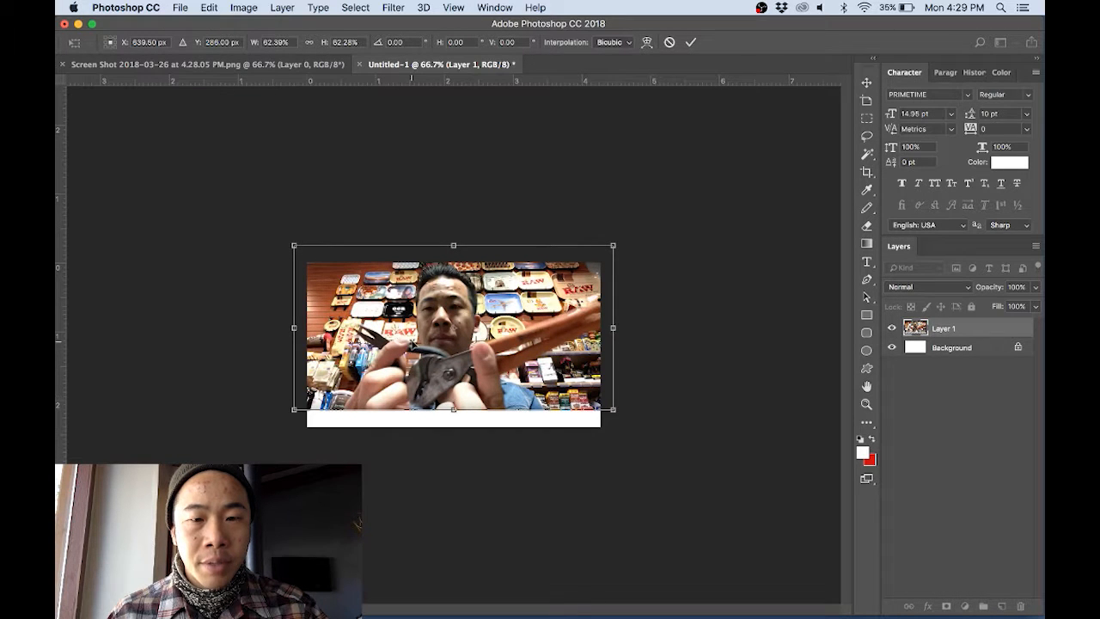
Enlarge the screenshot to about 69%, nudge it slightly upward and apply the transform
{"action": "left_click_drag", "start_coordinate": [613, 412], "coordinate": [646, 428]}
{"action": "left_click_drag", "start_coordinate": [551, 389], "coordinate": [542, 389]}
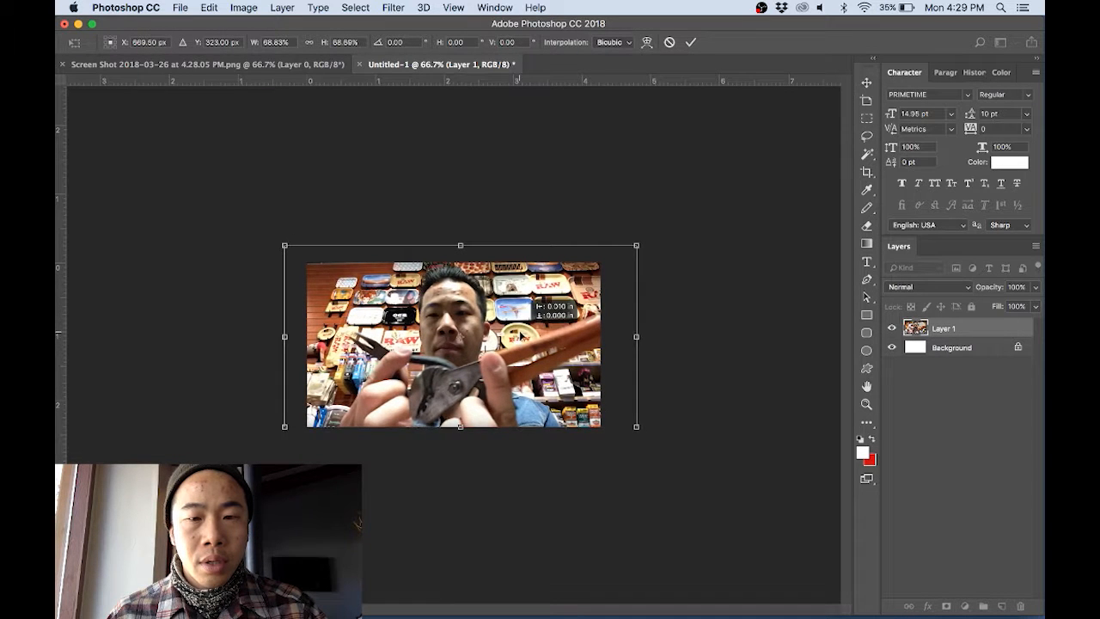
{"action": "left_click_drag", "start_coordinate": [521, 340], "coordinate": [520, 334]}
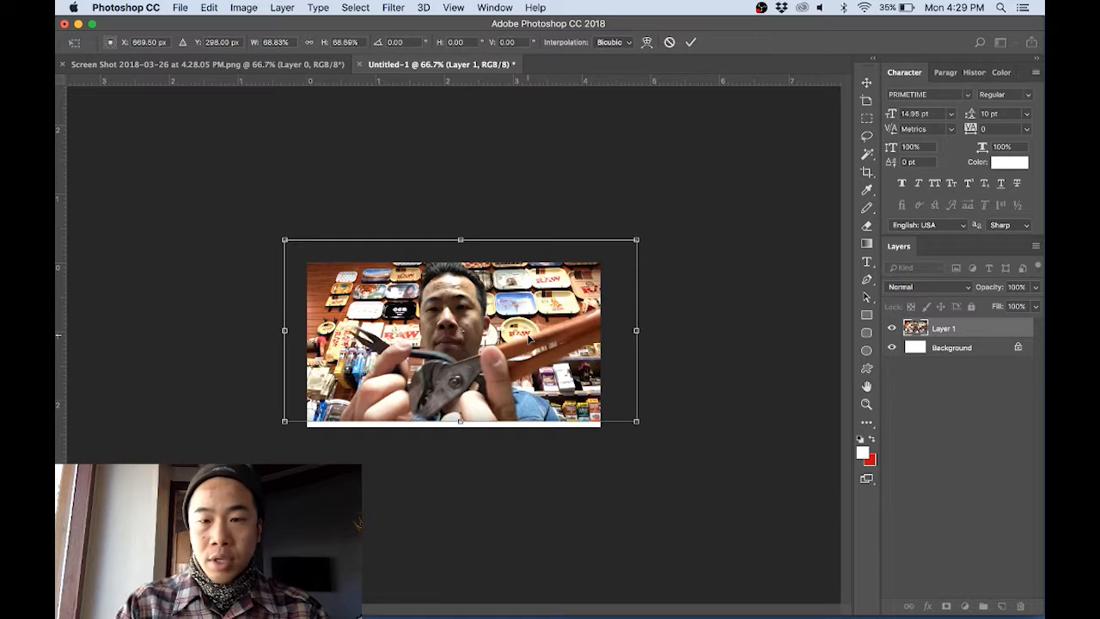
{"action": "key", "text": "Return"}
Draw a paragraph text box across the lower part of the image with the Type tool
{"action": "left_click", "coordinate": [692, 283]}
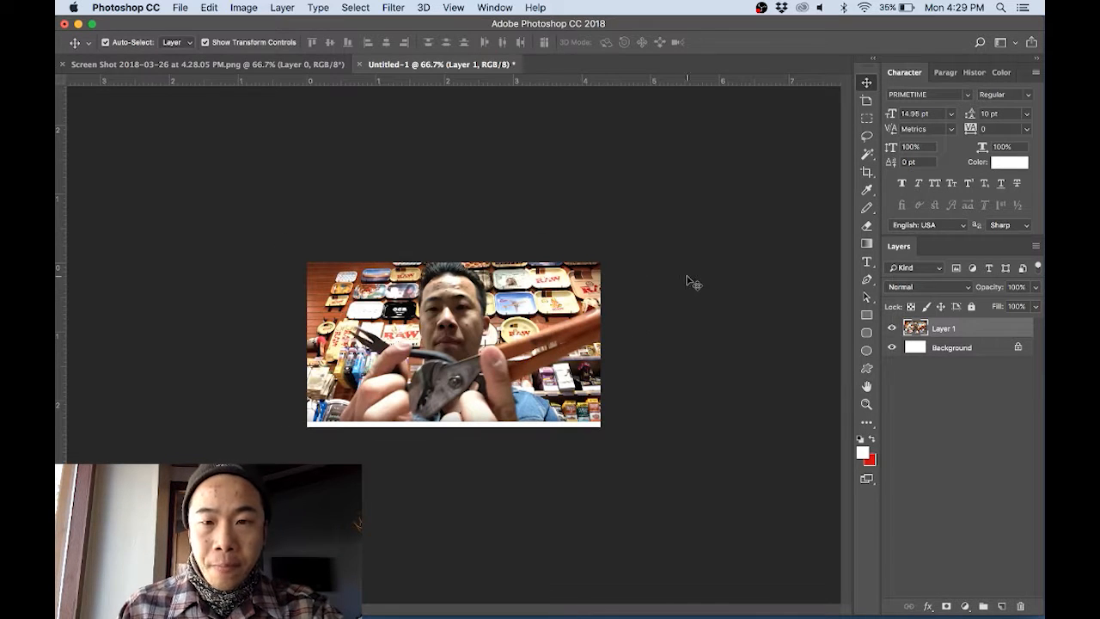
{"action": "left_click", "coordinate": [866, 261]}
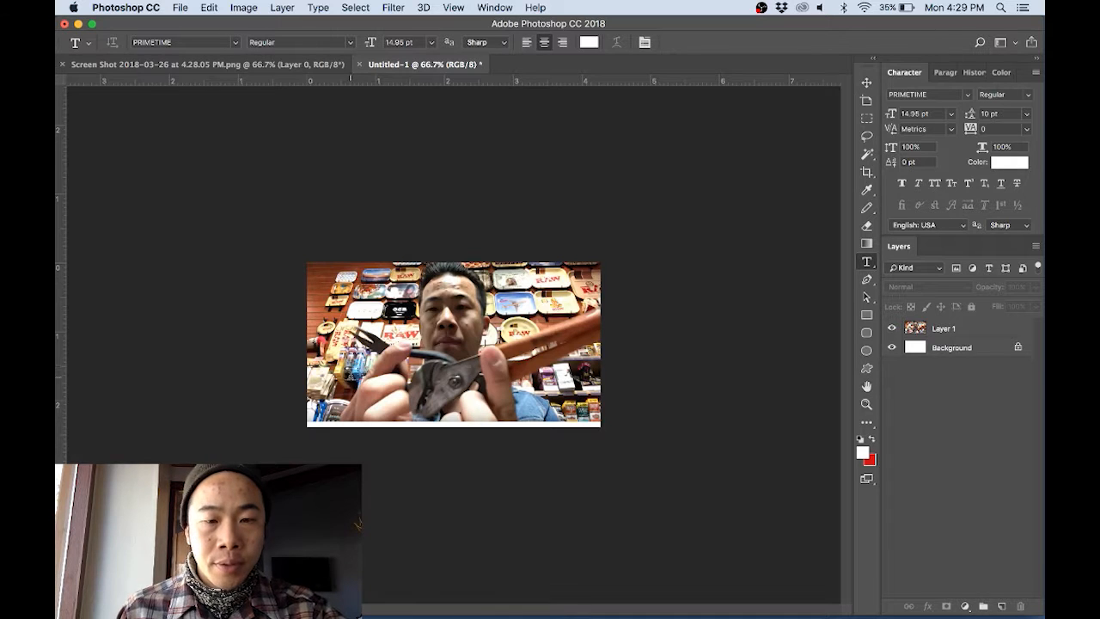
{"action": "left_click_drag", "start_coordinate": [329, 354], "coordinate": [580, 426]}
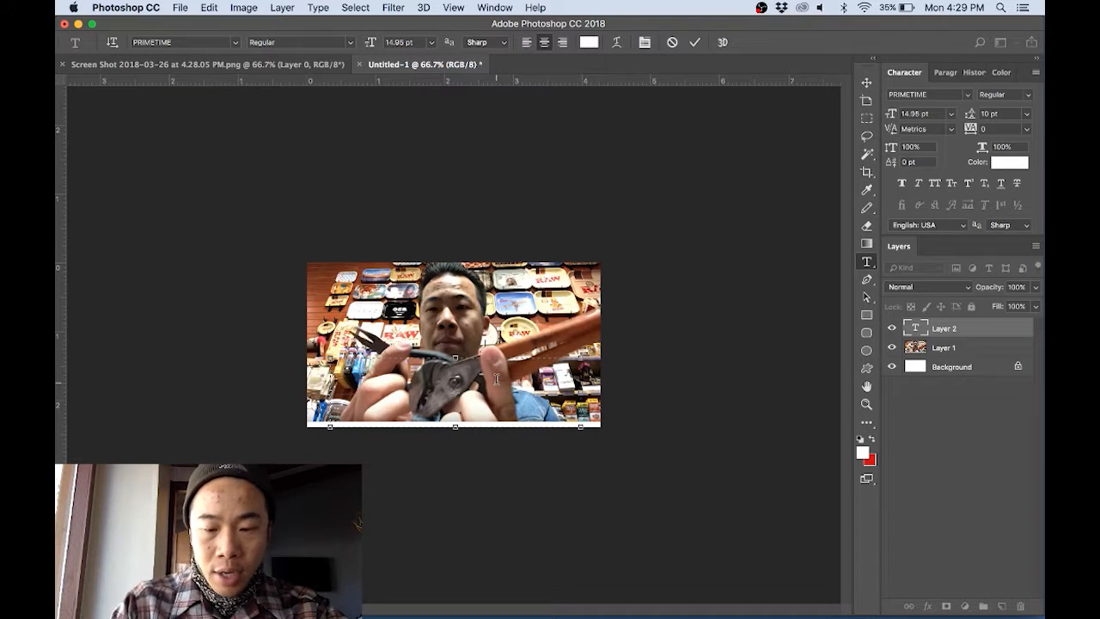
Copy the video's title from the YouTube page in Safari and return to Photoshop
{"action": "key", "text": "ctrl+Up"}
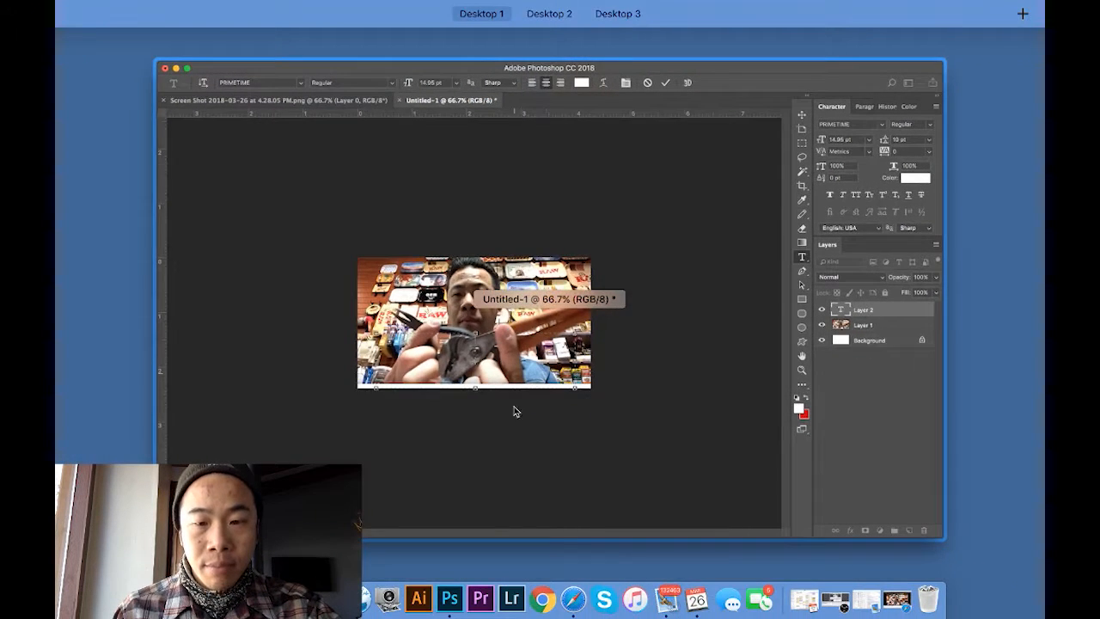
{"action": "left_click", "coordinate": [572, 593]}
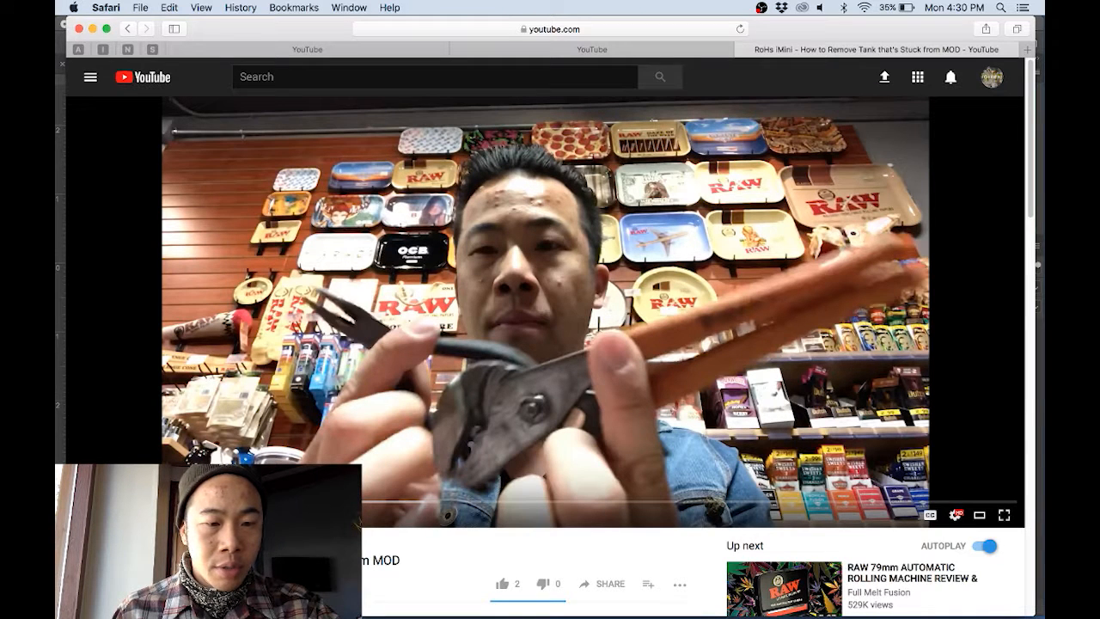
{"action": "triple_click", "coordinate": [410, 567]}
{"action": "left_click_drag", "start_coordinate": [412, 563], "coordinate": [357, 564]}
{"action": "key", "text": "super+c"}
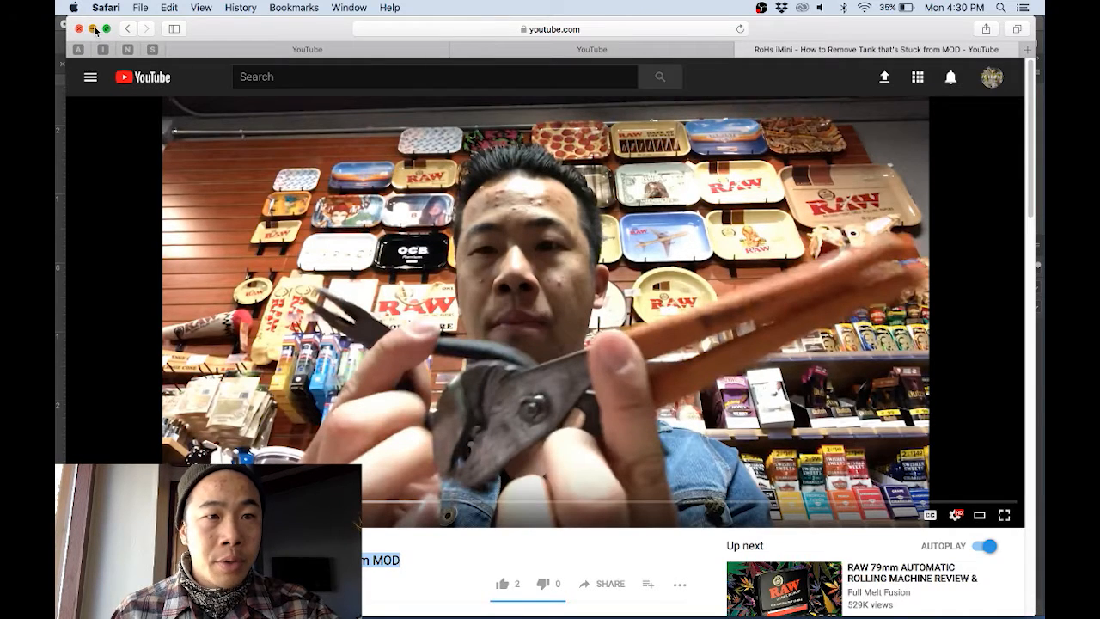
{"action": "left_click", "coordinate": [93, 29]}
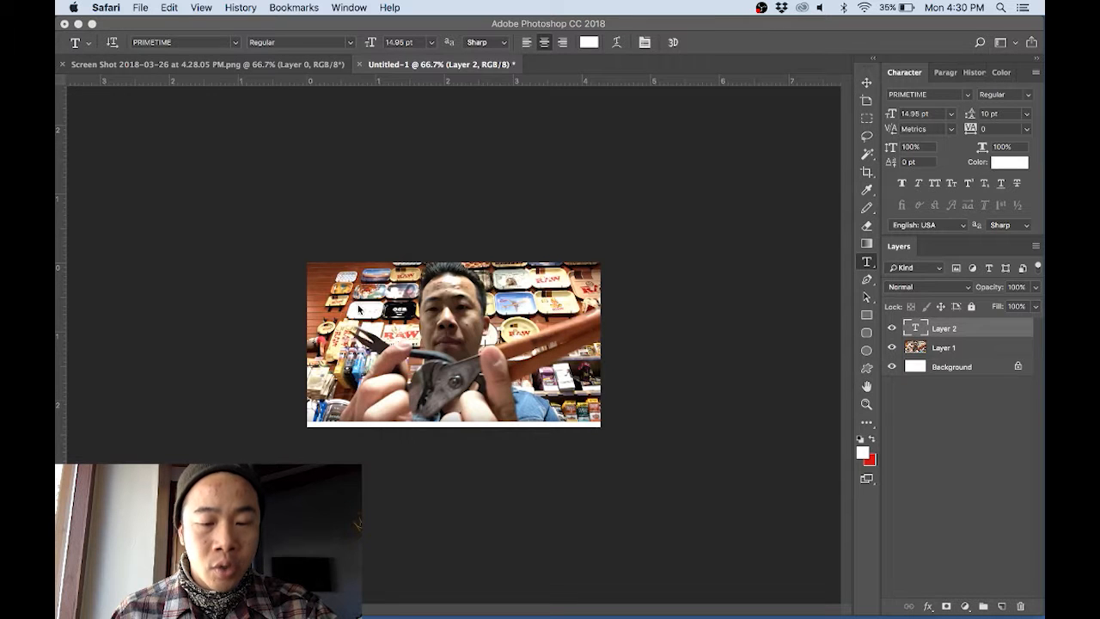
Switch to Safari, search the web for "imini rohs" in a new tab and show the image results
{"action": "mouse_move", "coordinate": [606, 594]}
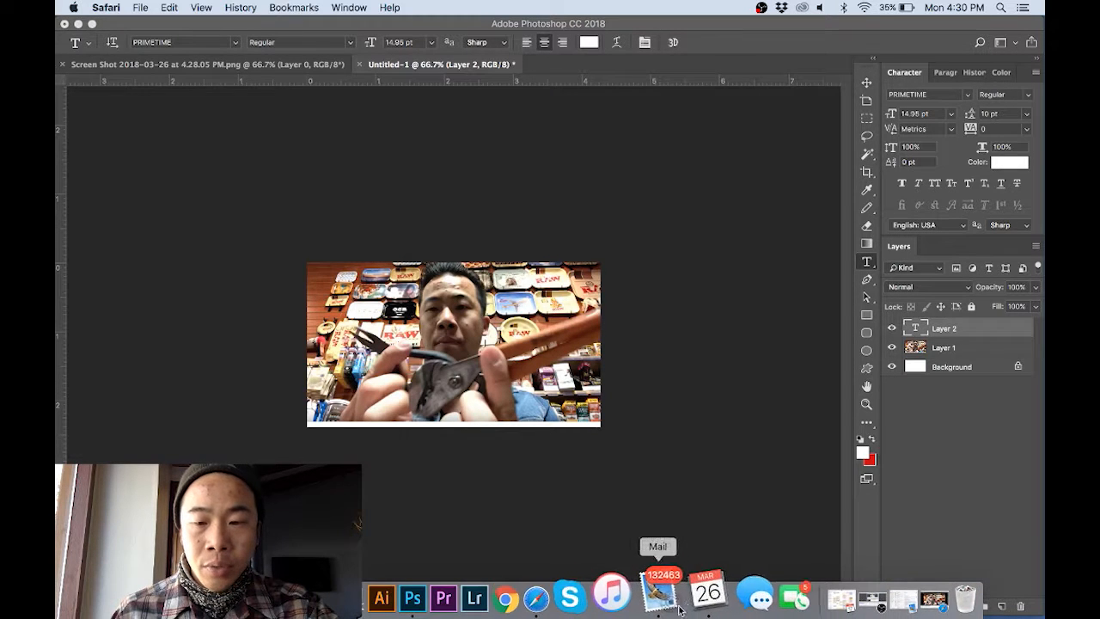
{"action": "left_click", "coordinate": [576, 594]}
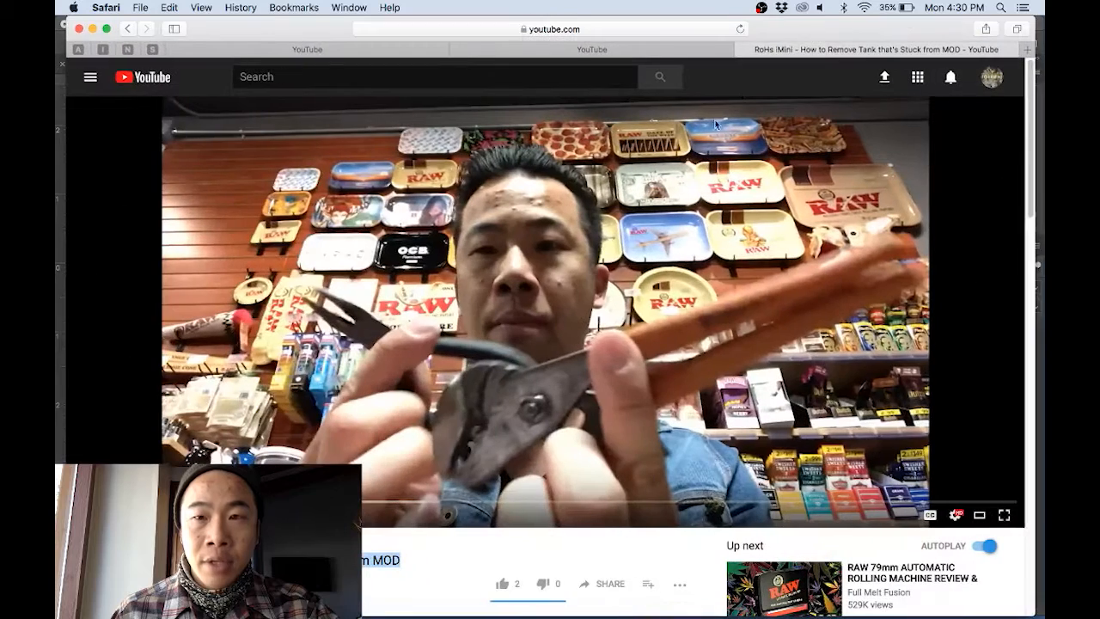
{"action": "key", "text": "super+t"}
{"action": "type", "text": "imini r"}
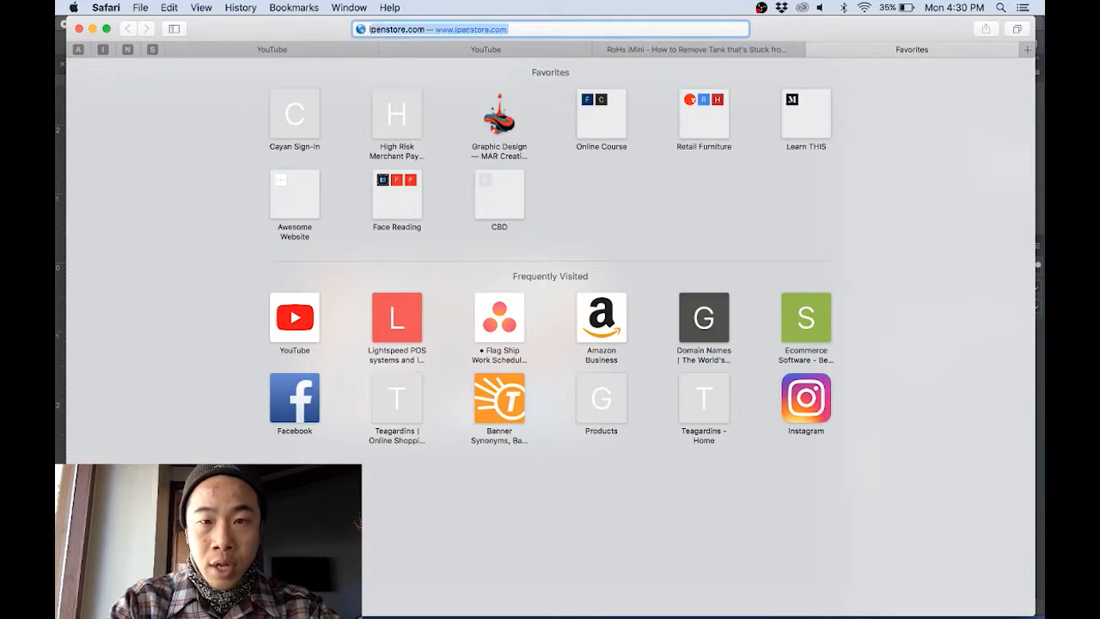
{"action": "type", "text": "ohs"}
{"action": "key", "text": "Return"}
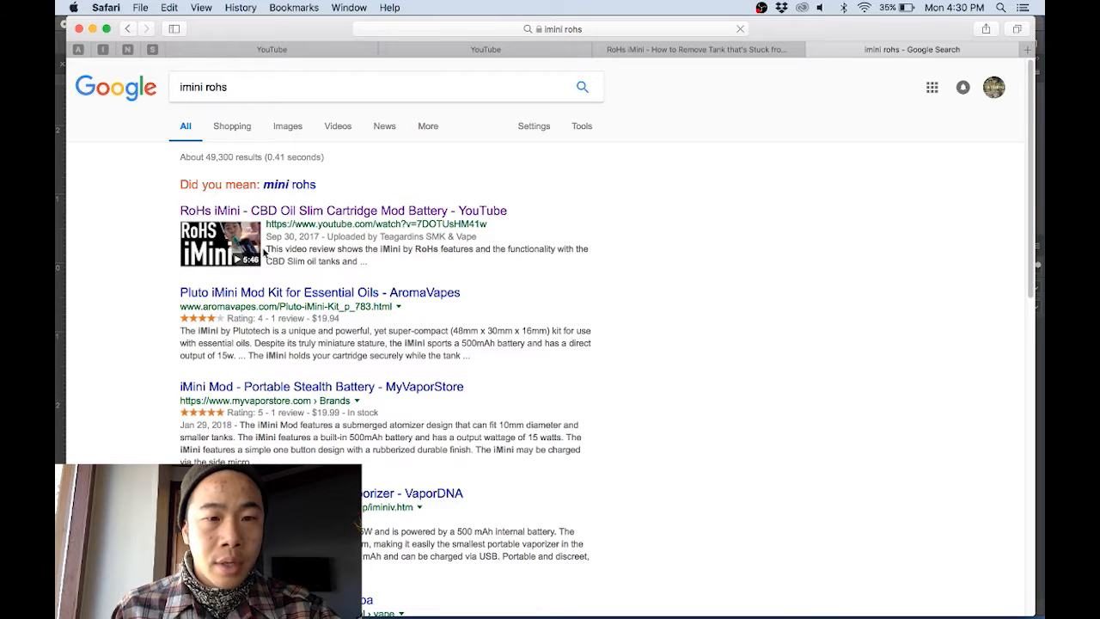
{"action": "left_click", "coordinate": [283, 127]}
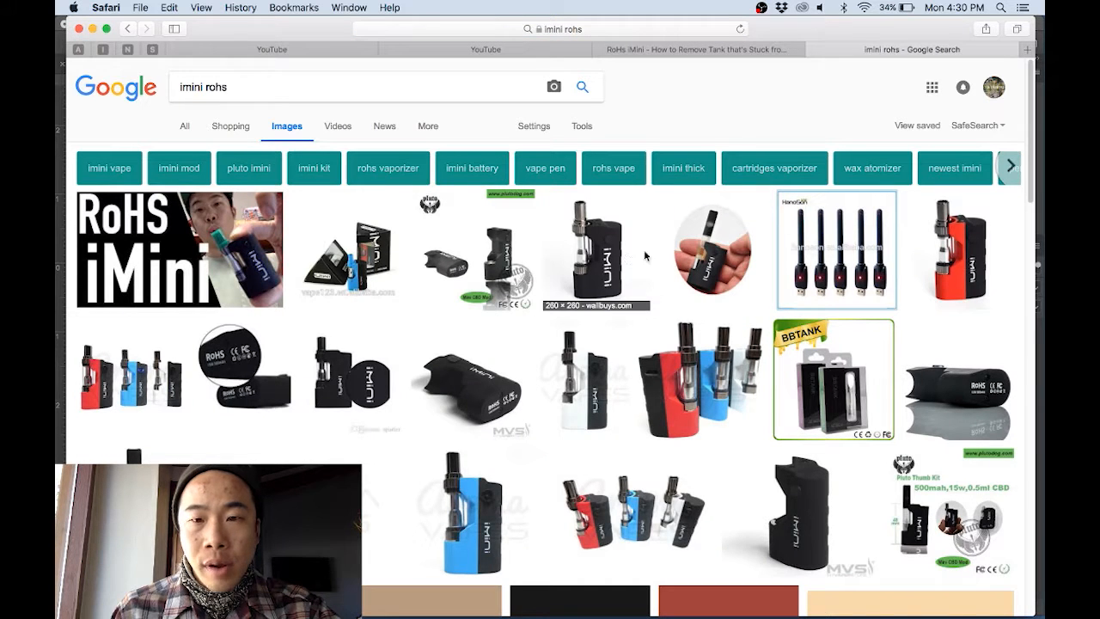
Preview the red iMini picture and limit the image results to Large size
{"action": "left_click", "coordinate": [952, 262]}
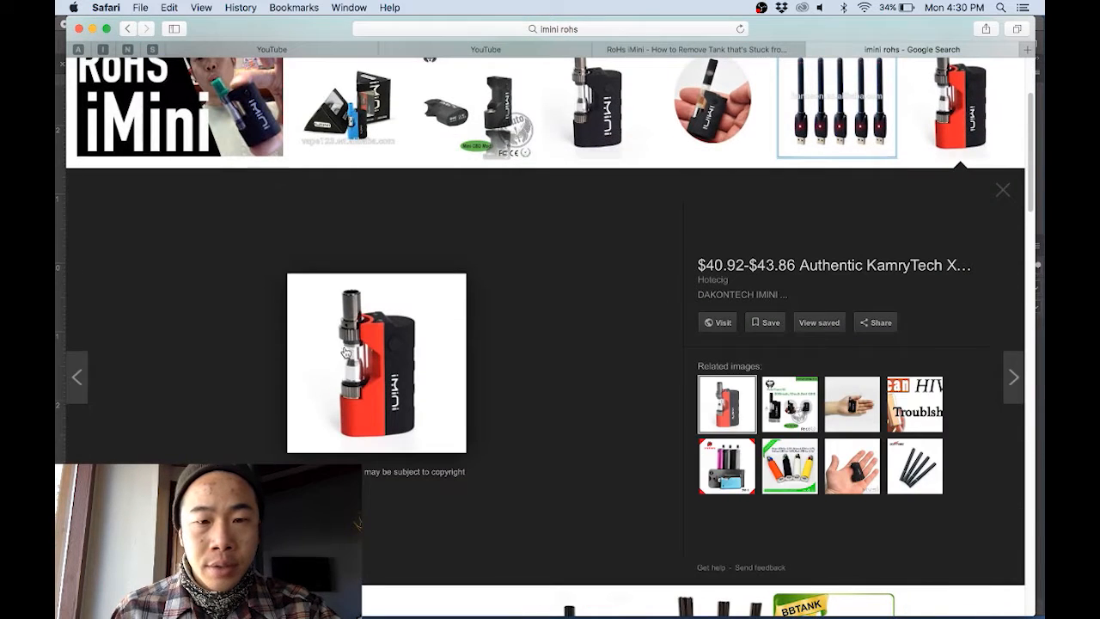
{"action": "scroll", "coordinate": [343, 352], "scroll_direction": "up", "scroll_amount": 5}
{"action": "left_click", "coordinate": [575, 128]}
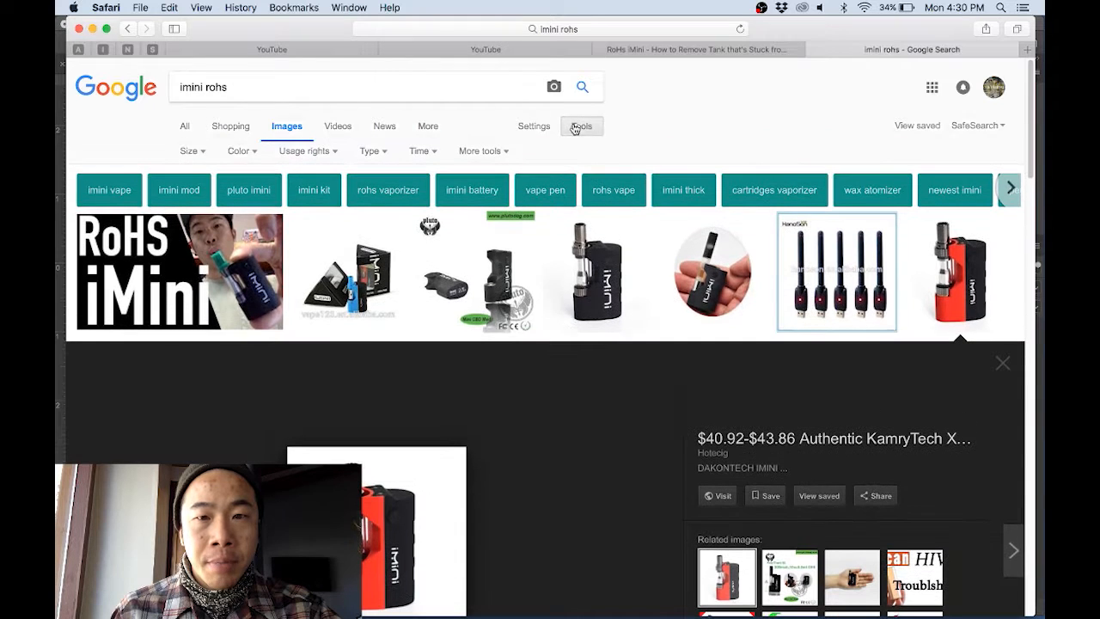
{"action": "left_click", "coordinate": [189, 151]}
{"action": "left_click", "coordinate": [193, 197]}
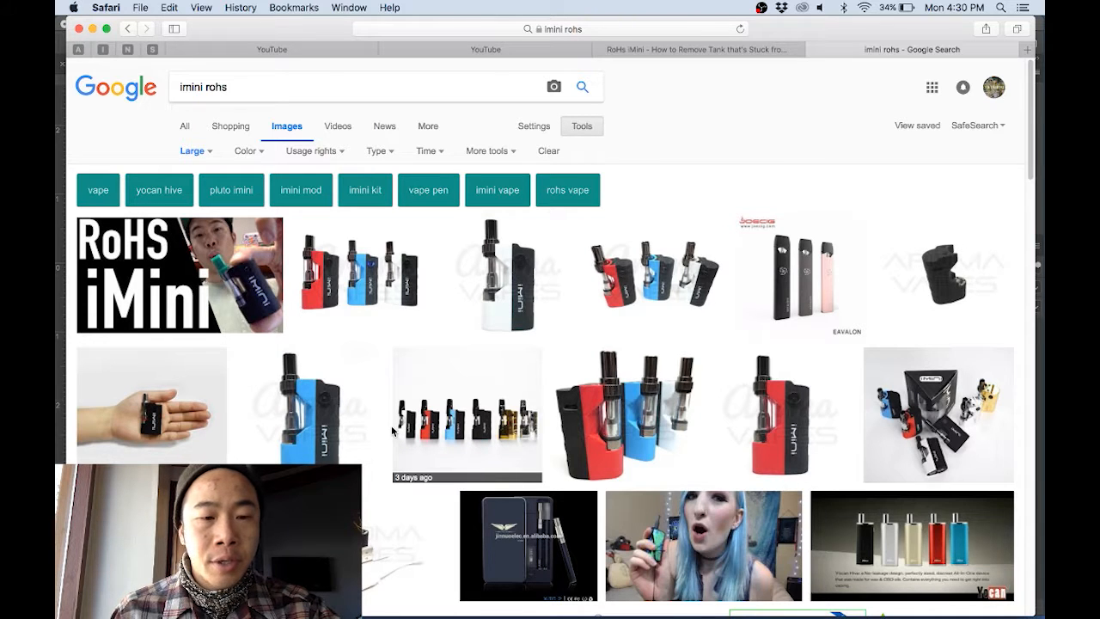
Save the image of the red, blue and white iMini devices to the Desktop as pluto-imini-kit
{"action": "left_click", "coordinate": [368, 276]}
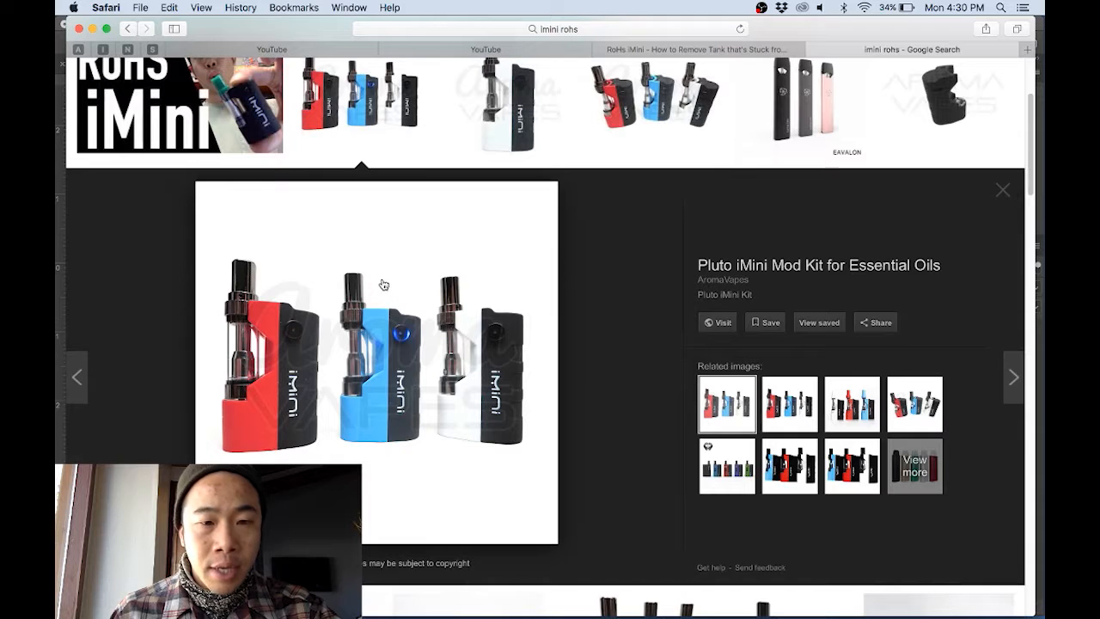
{"action": "right_click", "coordinate": [427, 219]}
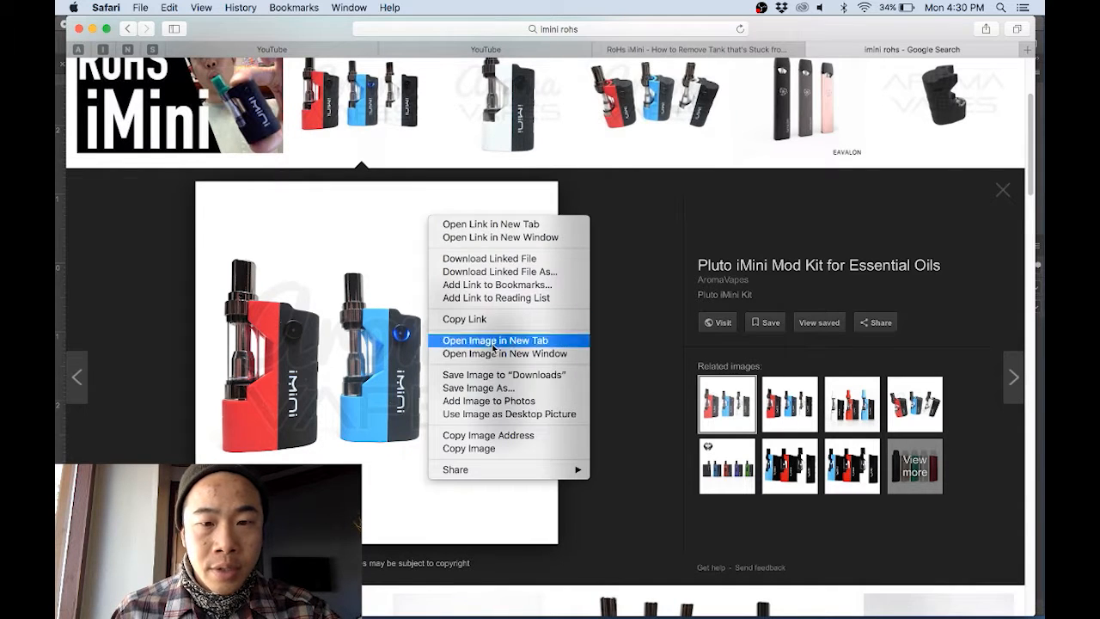
{"action": "left_click", "coordinate": [464, 386]}
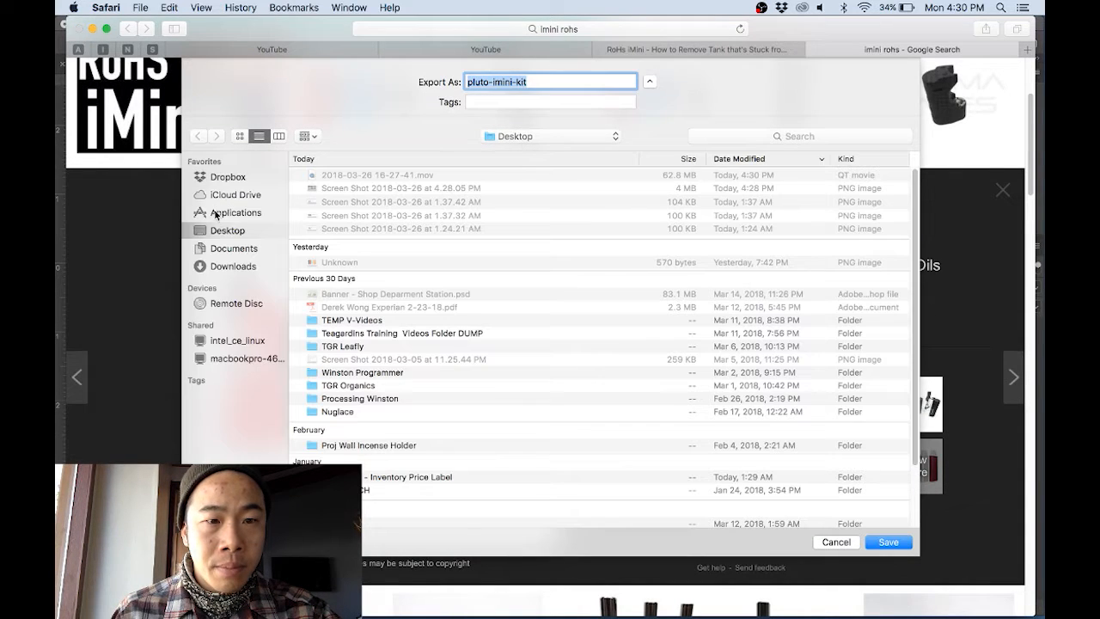
{"action": "left_click", "coordinate": [889, 543]}
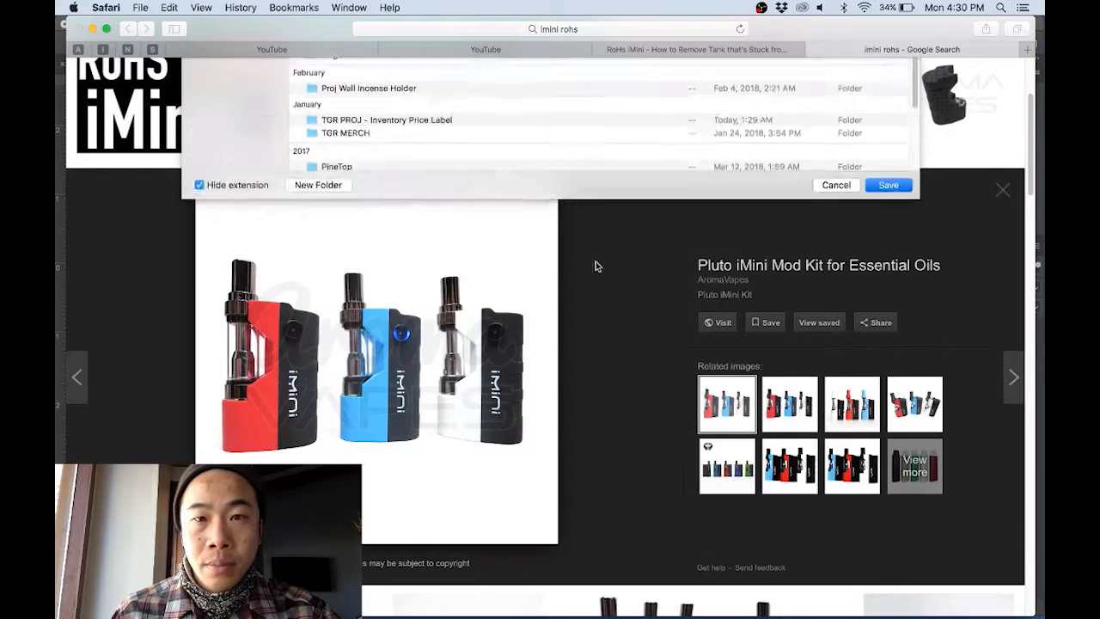
Minimize Safari, return to Photoshop and open the pluto-imini-kit image from the Desktop
{"action": "left_click", "coordinate": [92, 29]}
{"action": "left_click", "coordinate": [140, 8]}
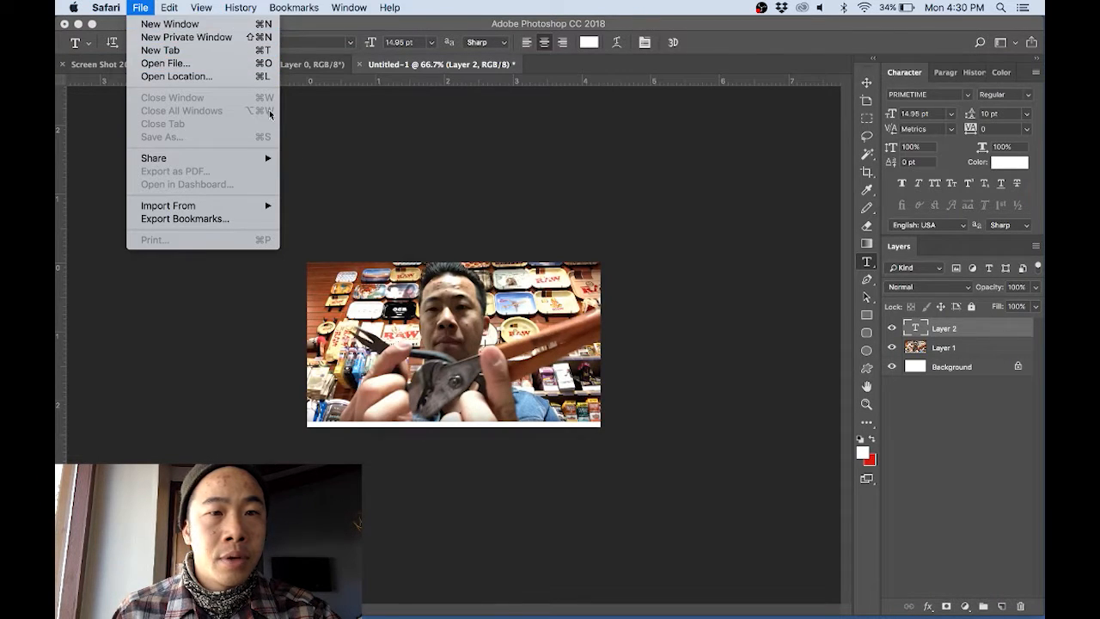
{"action": "left_click", "coordinate": [183, 55]}
{"action": "left_click", "coordinate": [178, 7]}
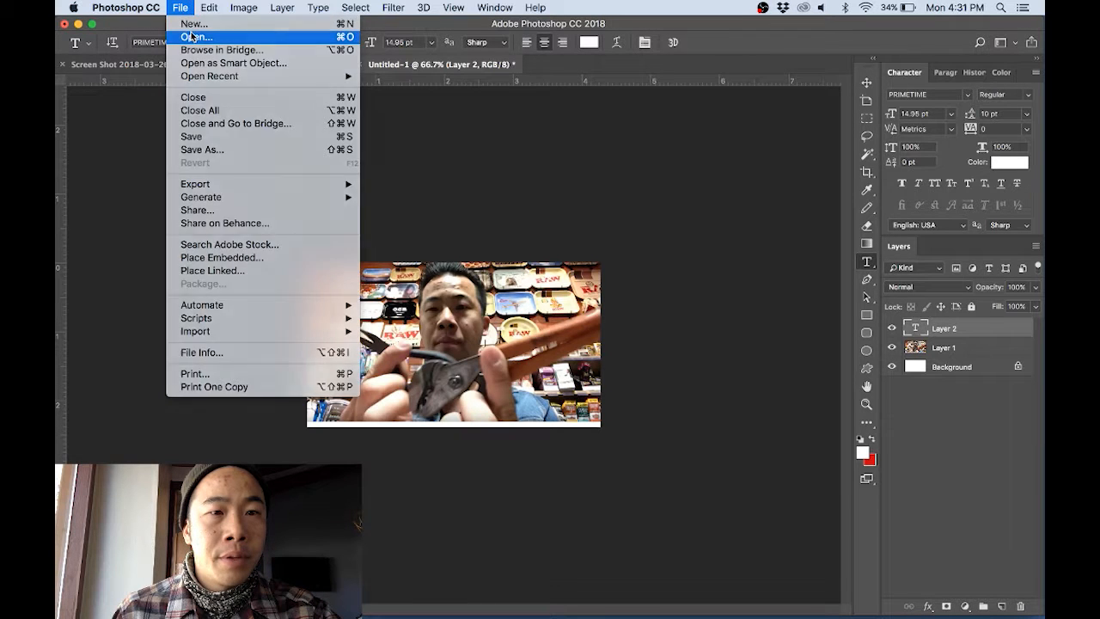
{"action": "left_click", "coordinate": [191, 37]}
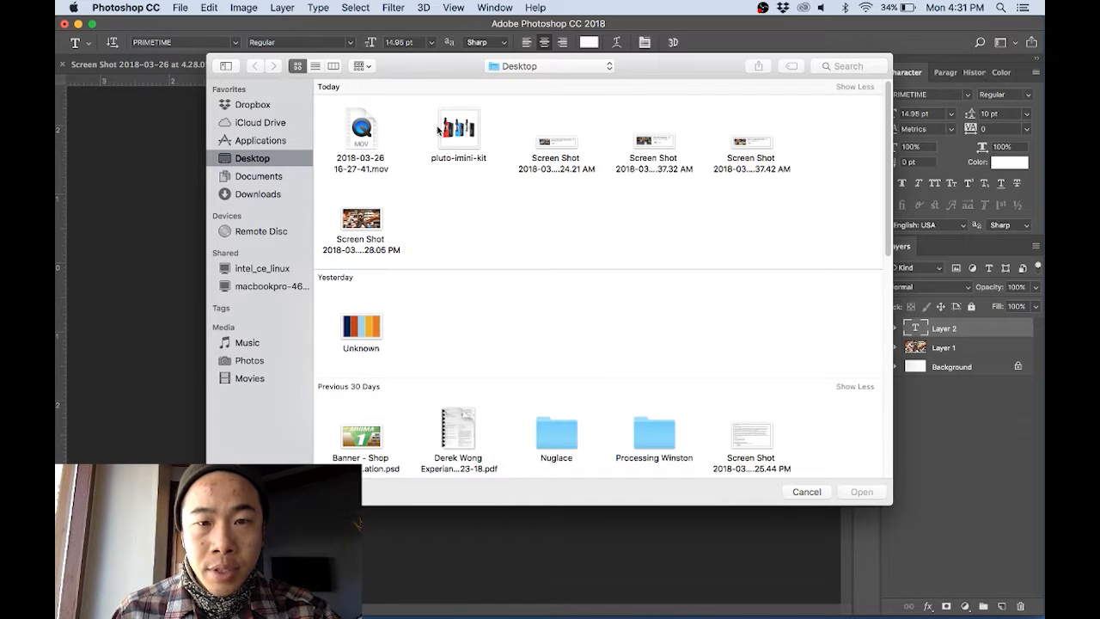
{"action": "double_click", "coordinate": [439, 129]}
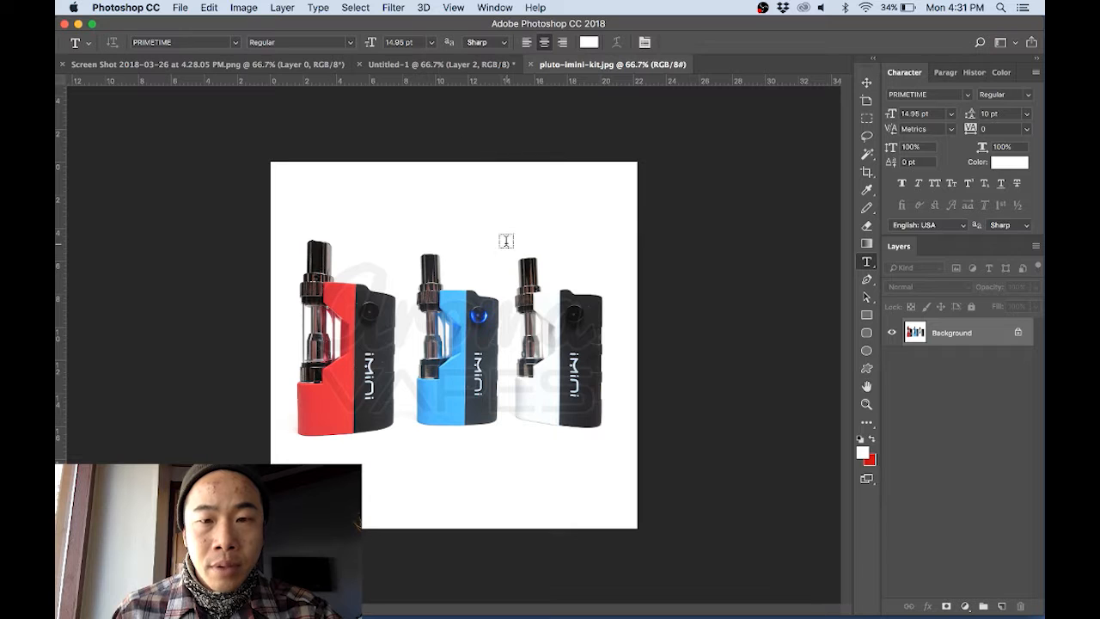
Convert the Background of the iMini image to a regular layer and remove its white backdrop with the Magic Wand
{"action": "double_click", "coordinate": [1001, 336]}
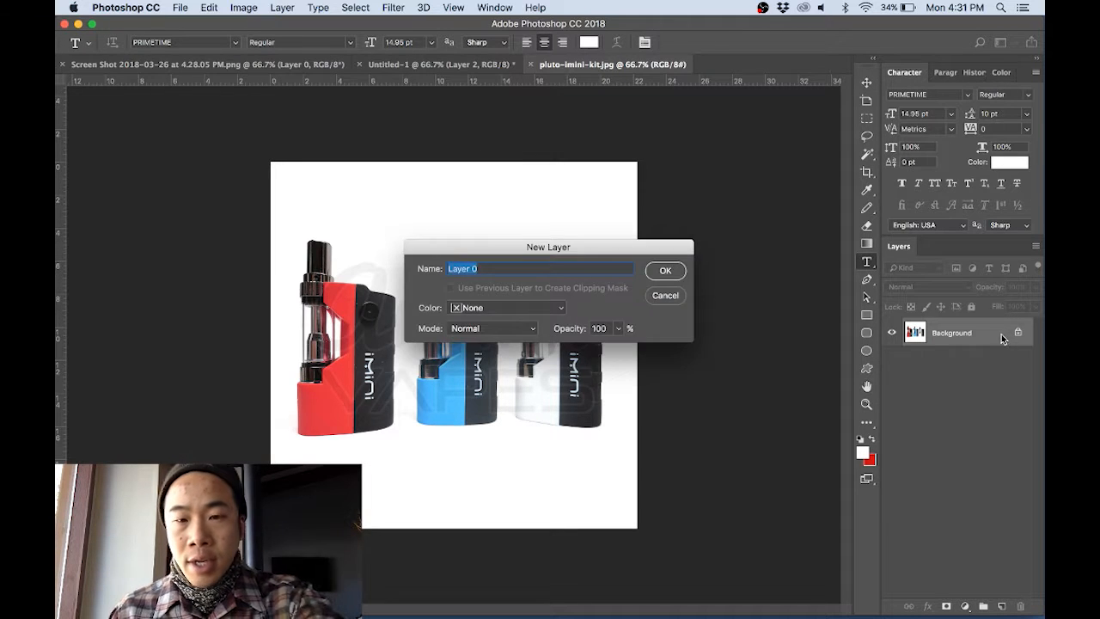
{"action": "key", "text": "Return"}
{"action": "key", "text": "w"}
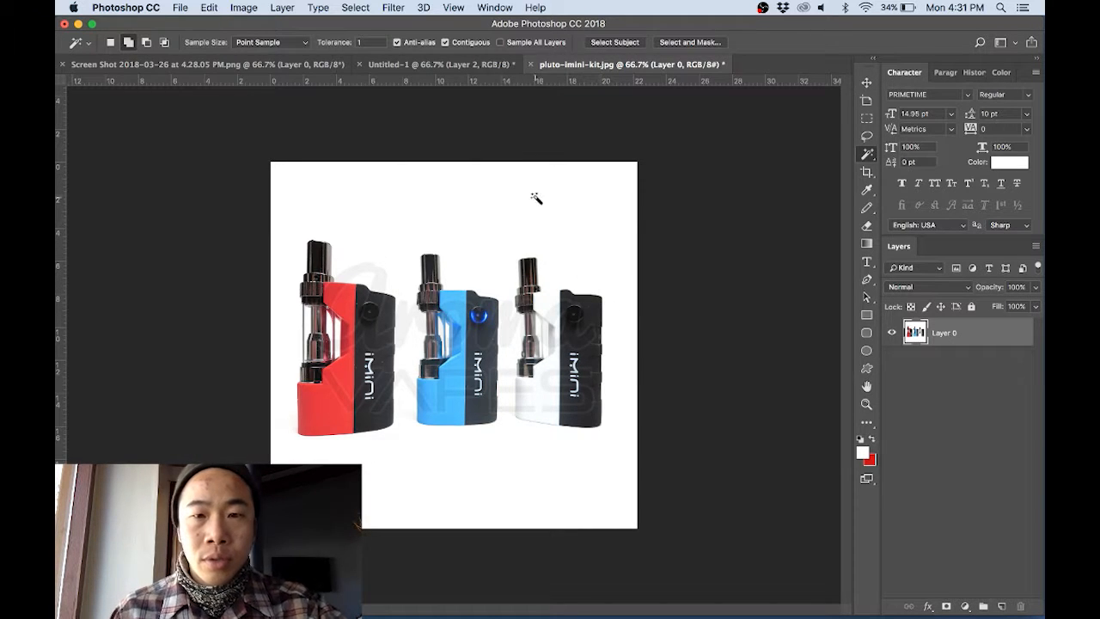
{"action": "left_click", "coordinate": [559, 222]}
{"action": "key", "text": "Delete"}
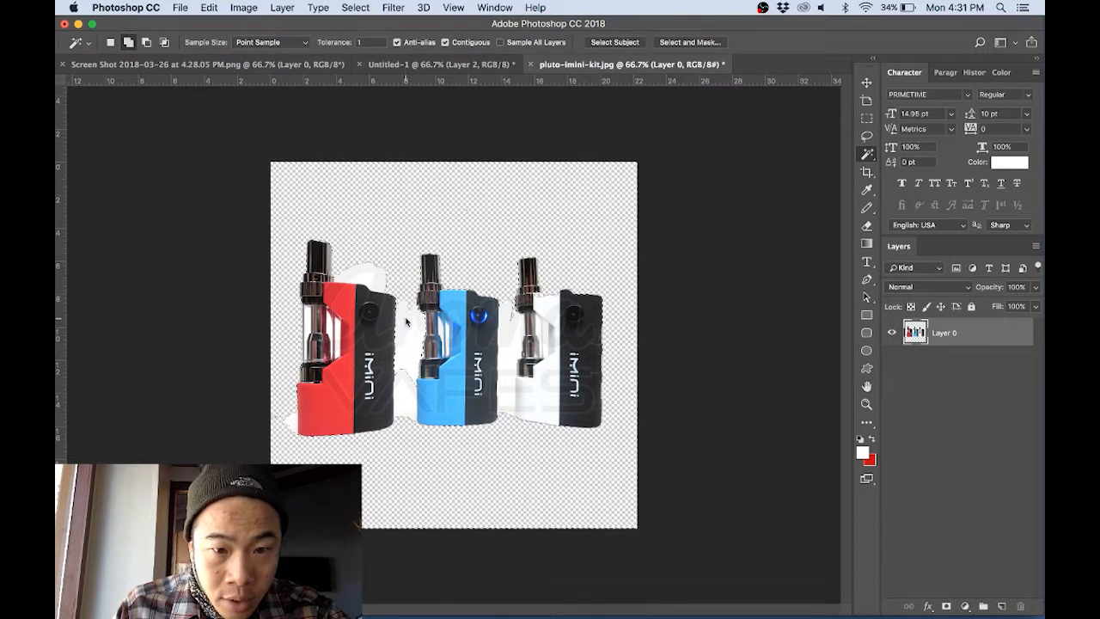
{"action": "left_click", "coordinate": [406, 394]}
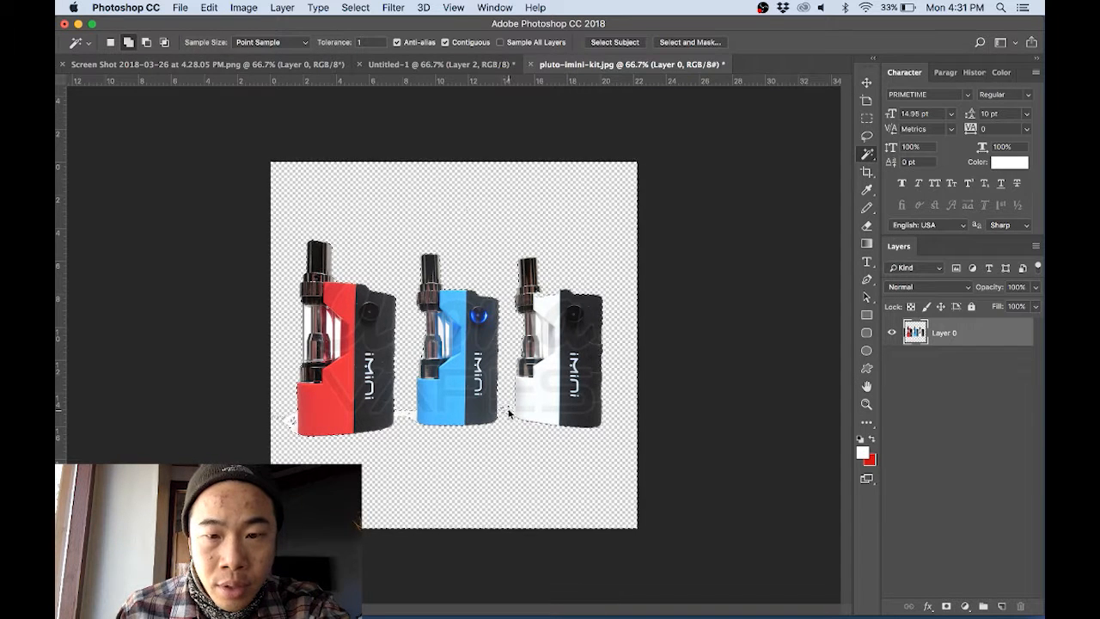
Move the cut-out iMini devices into the Untitled-1 thumbnail document with the Move tool
{"action": "key", "text": "v"}
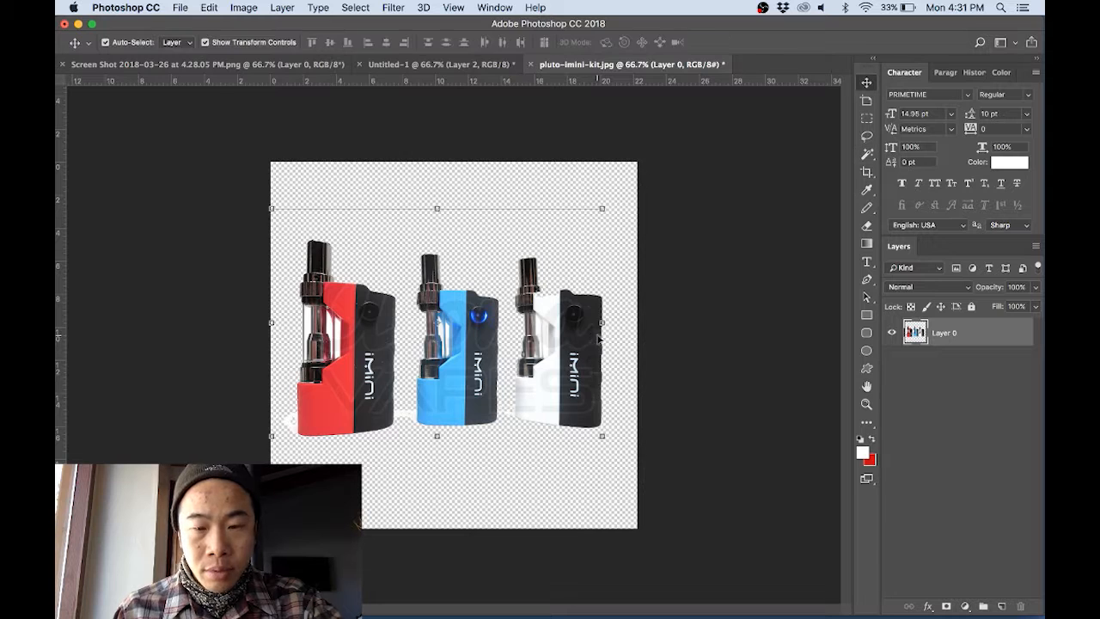
{"action": "left_click_drag", "start_coordinate": [453, 321], "coordinate": [206, 69]}
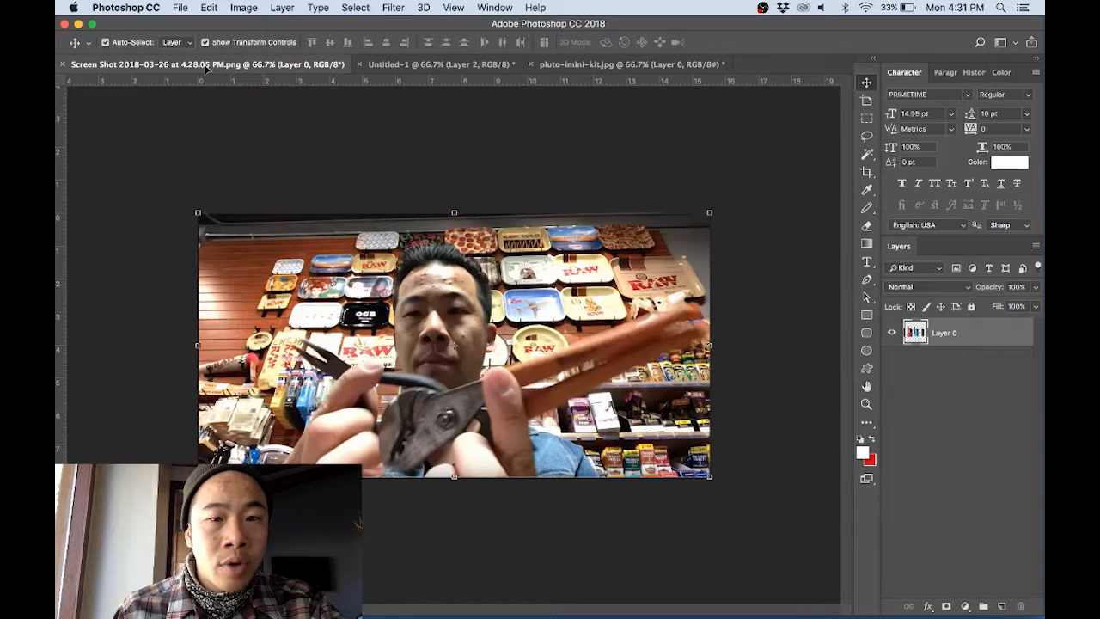
{"action": "left_click_drag", "start_coordinate": [441, 64], "coordinate": [440, 64]}
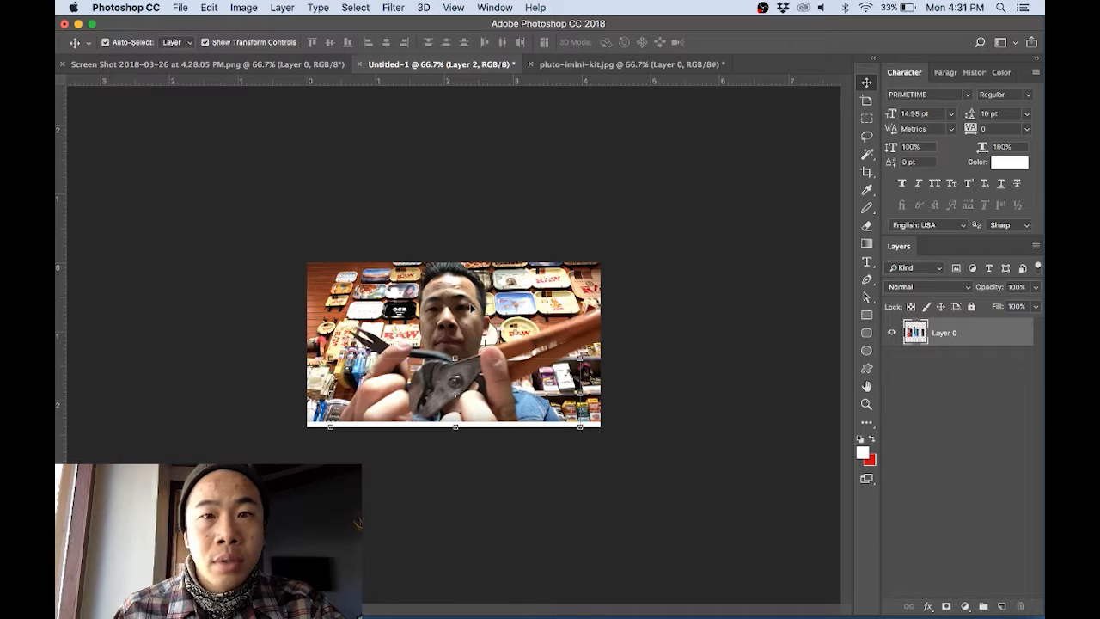
{"action": "left_click_drag", "start_coordinate": [472, 308], "coordinate": [471, 305]}
Scale the iMini devices to about 30%, tilt them about -5.9° and place them in the image's upper-left corner
{"action": "key", "text": "ctrl+t"}
{"action": "left_click_drag", "start_coordinate": [301, 189], "coordinate": [505, 328]}
{"action": "left_click_drag", "start_coordinate": [630, 404], "coordinate": [452, 310]}
{"action": "left_click_drag", "start_coordinate": [384, 294], "coordinate": [380, 289]}
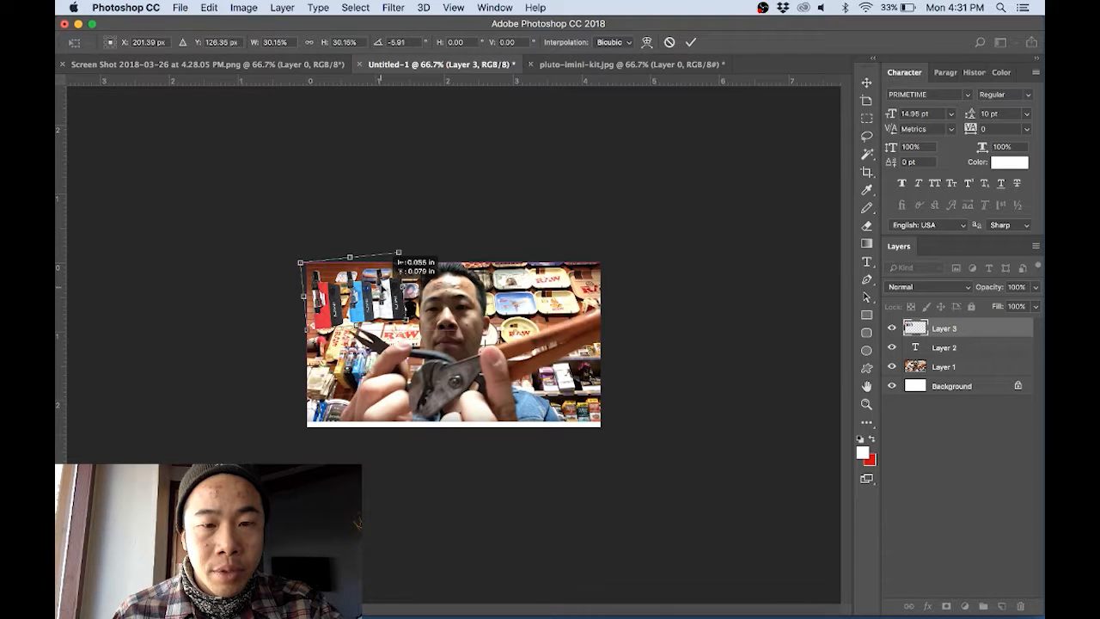
{"action": "key", "text": "Return"}
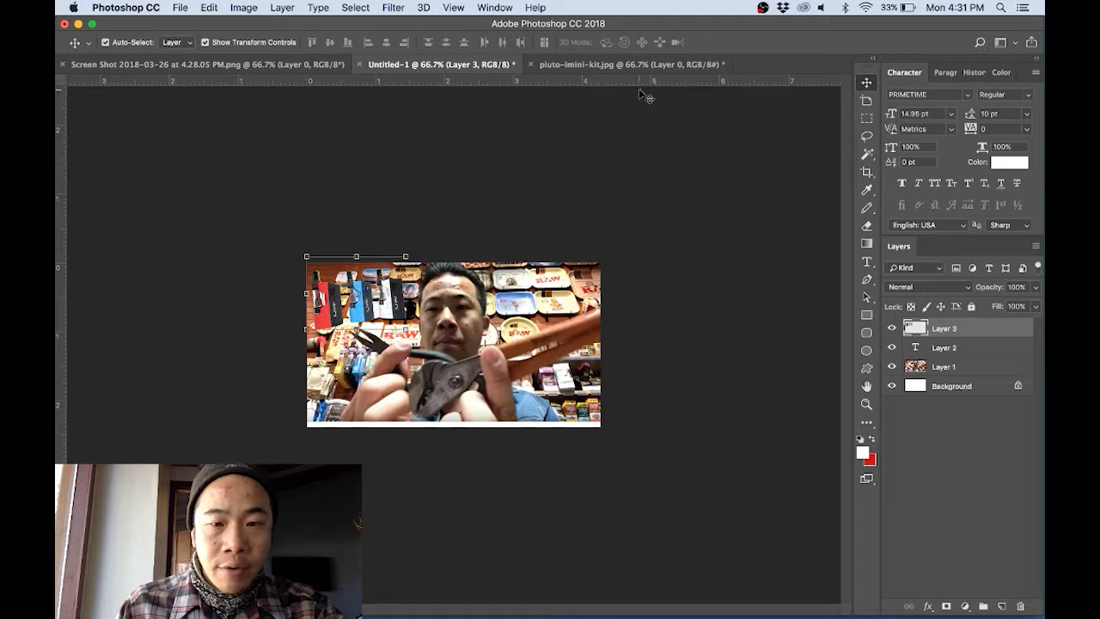
Move the video screenshot down over the white strip and enlarge it to about 103% with Free Transform
{"action": "left_click", "coordinate": [458, 352]}
{"action": "left_click_drag", "start_coordinate": [486, 292], "coordinate": [471, 309]}
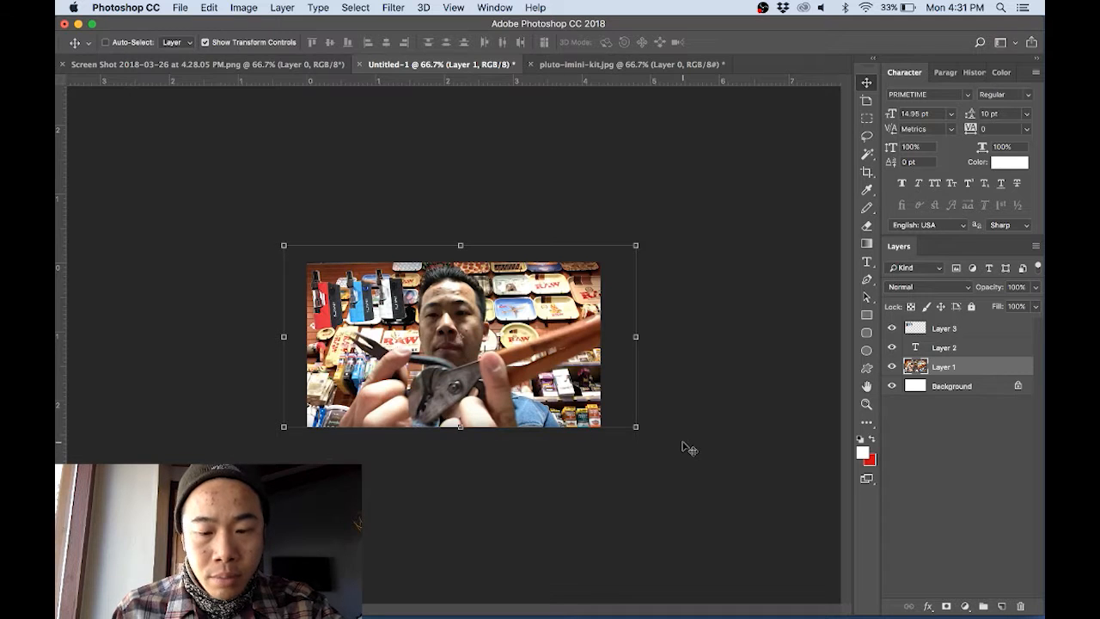
{"action": "key", "text": "super+t"}
{"action": "left_click_drag", "start_coordinate": [636, 426], "coordinate": [581, 394]}
{"action": "left_click_drag", "start_coordinate": [294, 423], "coordinate": [303, 418]}
{"action": "left_click_drag", "start_coordinate": [378, 375], "coordinate": [378, 371]}
{"action": "left_click_drag", "start_coordinate": [306, 414], "coordinate": [263, 428]}
{"action": "left_click_drag", "start_coordinate": [626, 430], "coordinate": [645, 440]}
{"action": "left_click_drag", "start_coordinate": [506, 379], "coordinate": [513, 383]}
Nudge the enlarged screenshot upward, apply the transform and shift the layer about 0.067 in to the right
{"action": "key", "text": "Up"}
{"action": "key", "text": "Up"}
{"action": "key", "text": "Up"}
{"action": "key", "text": "Up"}
{"action": "key", "text": "Up"}
{"action": "key", "text": "Up"}
{"action": "key", "text": "Up"}
{"action": "key", "text": "Up"}
{"action": "key", "text": "Up"}
{"action": "key", "text": "Up"}
{"action": "key", "text": "Up"}
{"action": "key", "text": "Up"}
{"action": "key", "text": "Up"}
{"action": "key", "text": "Up"}
{"action": "key", "text": "Up"}
{"action": "key", "text": "Up"}
{"action": "key", "text": "Up"}
{"action": "key", "text": "Up"}
{"action": "key", "text": "Up"}
{"action": "key", "text": "Up"}
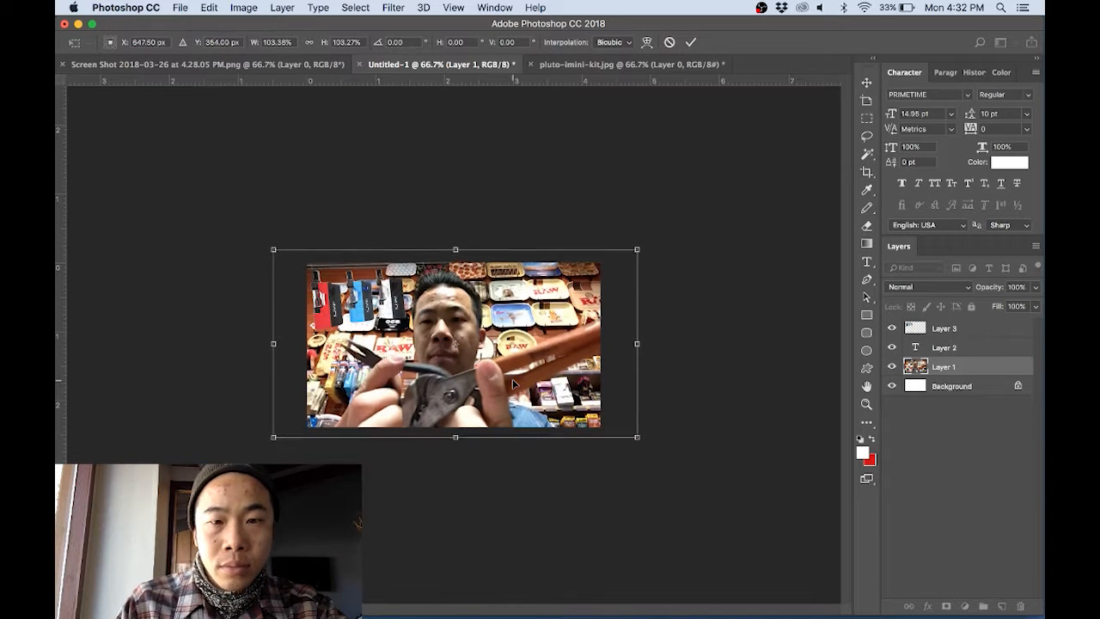
{"action": "key", "text": "Return"}
{"action": "left_click", "coordinate": [447, 312]}
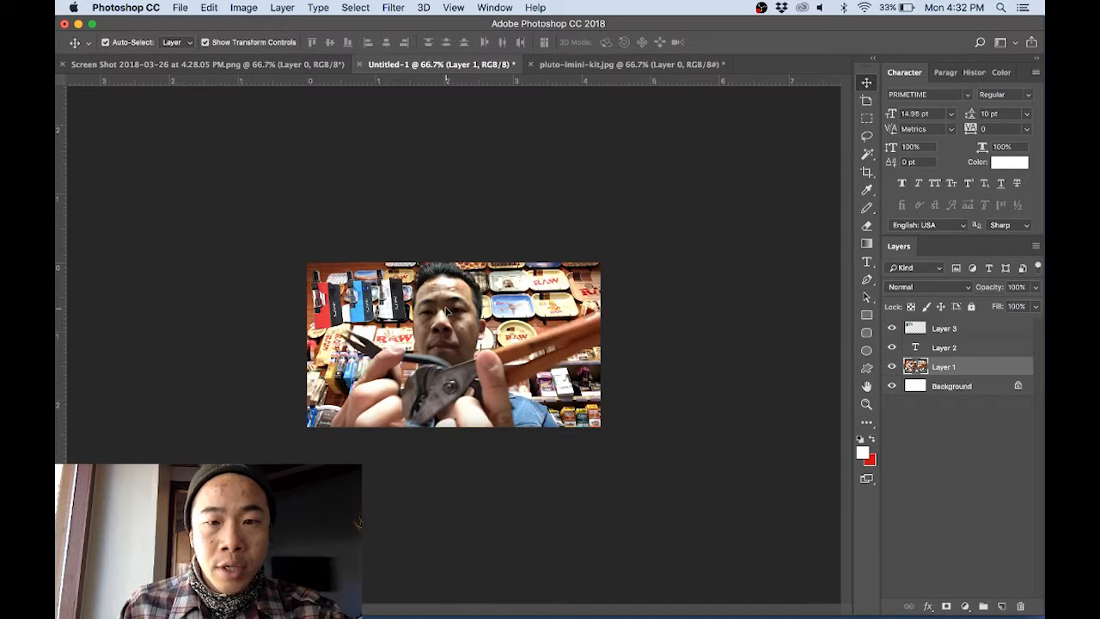
{"action": "left_click", "coordinate": [448, 312]}
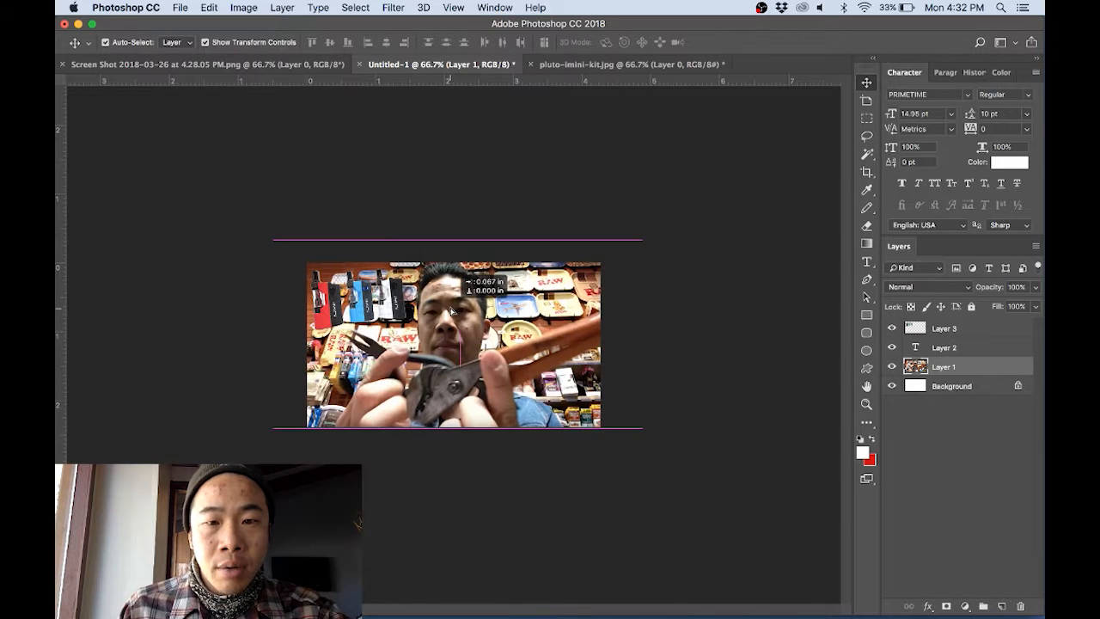
{"action": "left_click", "coordinate": [399, 300]}
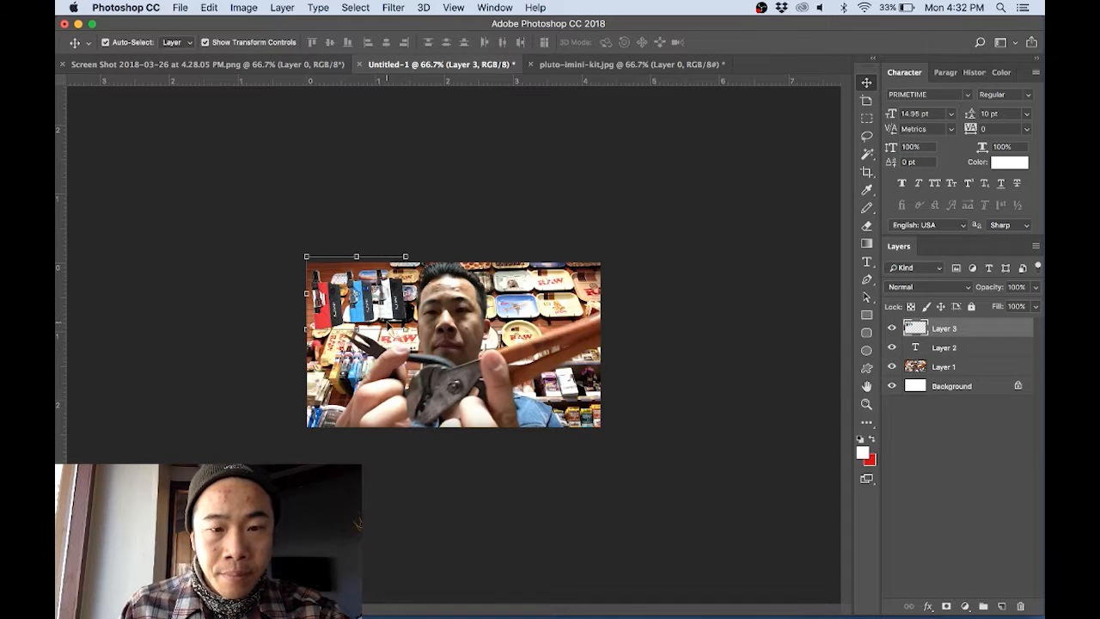
{"action": "left_click", "coordinate": [450, 376]}
{"action": "left_click", "coordinate": [785, 306]}
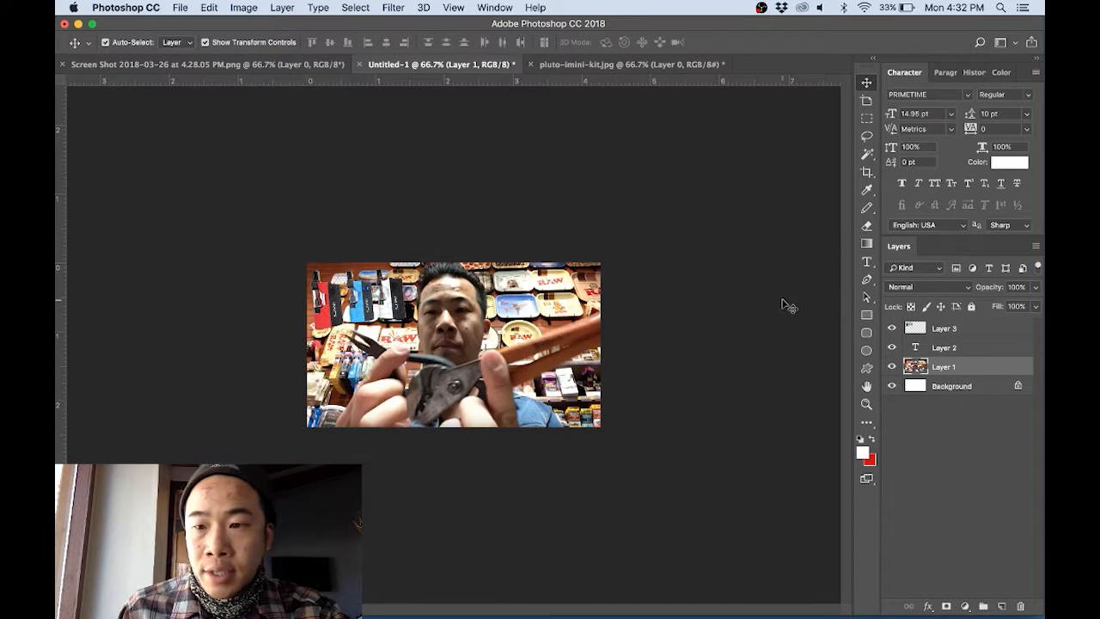
Delete the empty text layer, Layer 2, and start a new text layer over the lower part of the image
{"action": "left_click", "coordinate": [917, 347]}
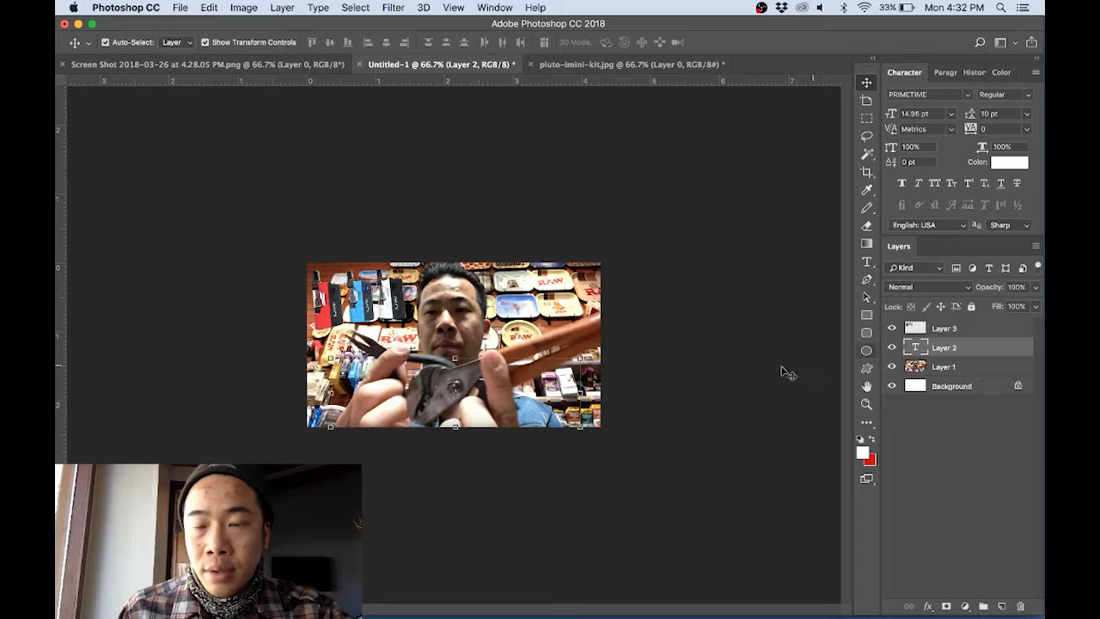
{"action": "left_click", "coordinate": [453, 379]}
{"action": "key", "text": "t"}
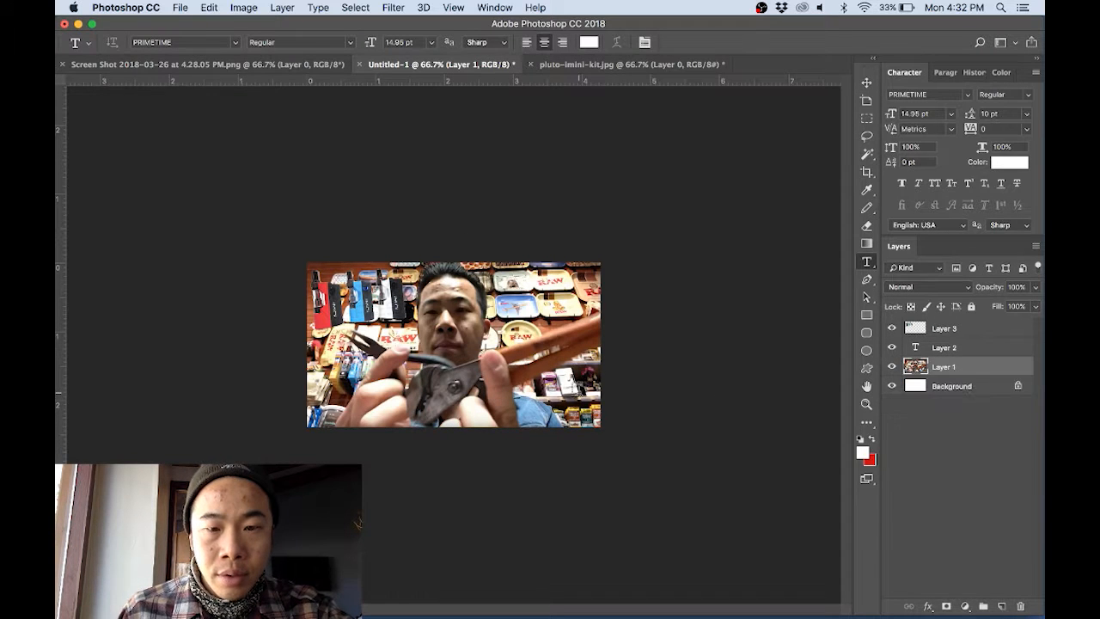
{"action": "left_click", "coordinate": [923, 351]}
{"action": "left_click_drag", "start_coordinate": [923, 352], "coordinate": [1021, 606]}
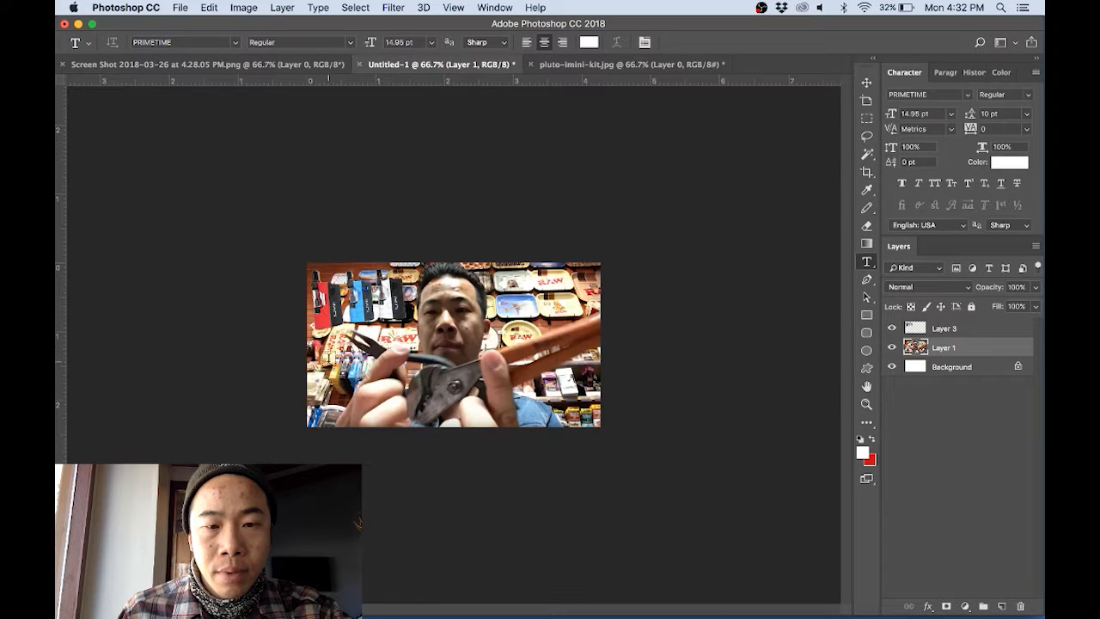
{"action": "left_click", "coordinate": [332, 361]}
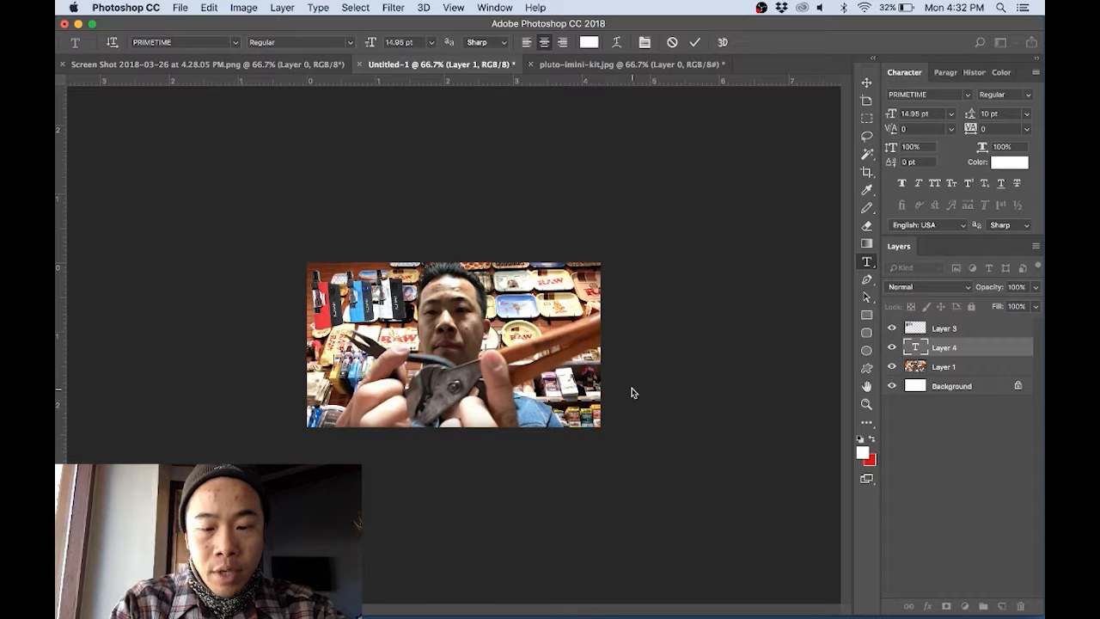
Write the title "RoHs iMini - How to Remove Tank that's Stuck from MOD", breaking the line before "Tank", and commit the text
{"action": "type", "text": "ve Tank that's Stuck from MOD"}
{"action": "left_click_drag", "start_coordinate": [534, 397], "coordinate": [725, 402]}
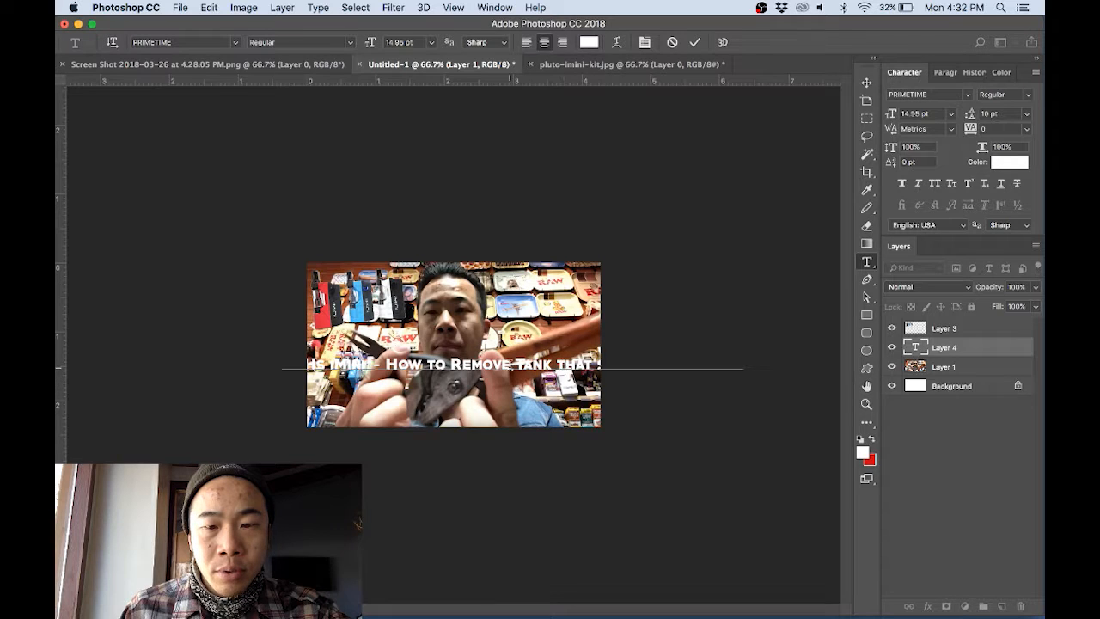
{"action": "left_click", "coordinate": [515, 363]}
{"action": "key", "text": "Return"}
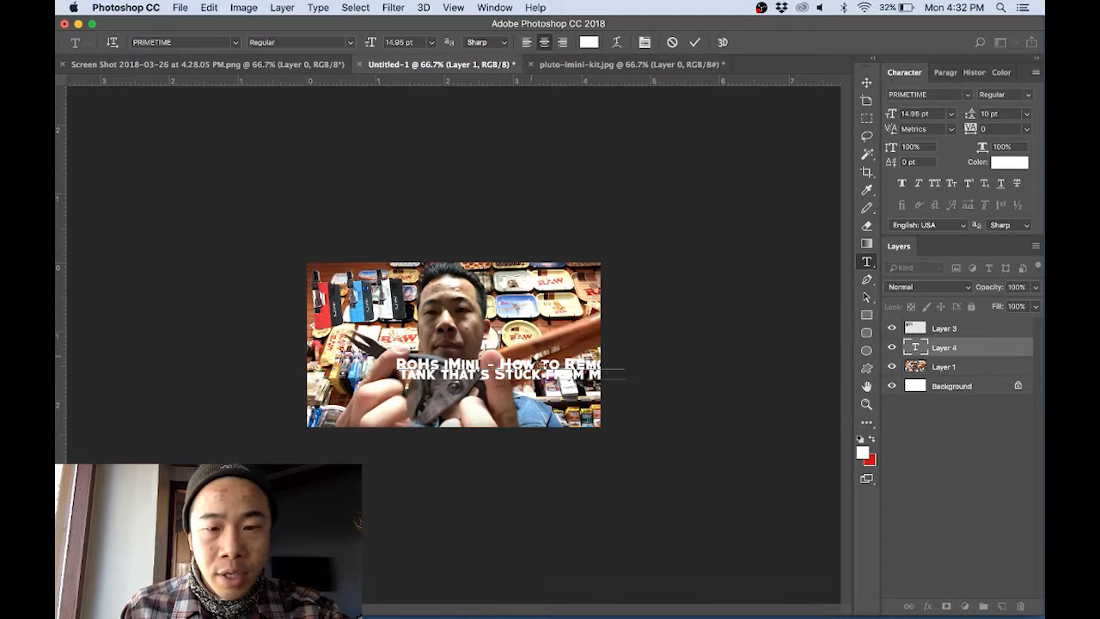
{"action": "key", "text": "super+Return"}
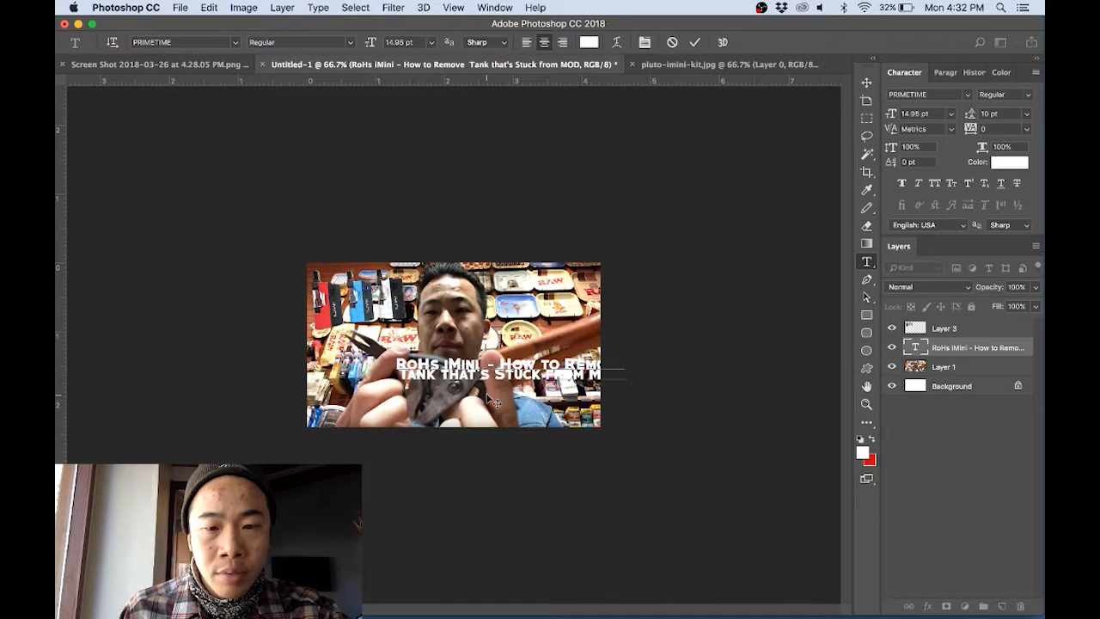
Shift the title text toward the image's left side and delete "RoHs iMini -" from its first line
{"action": "left_click_drag", "start_coordinate": [450, 396], "coordinate": [307, 359]}
{"action": "double_click", "coordinate": [426, 354]}
{"action": "left_click_drag", "start_coordinate": [418, 355], "coordinate": [306, 359]}
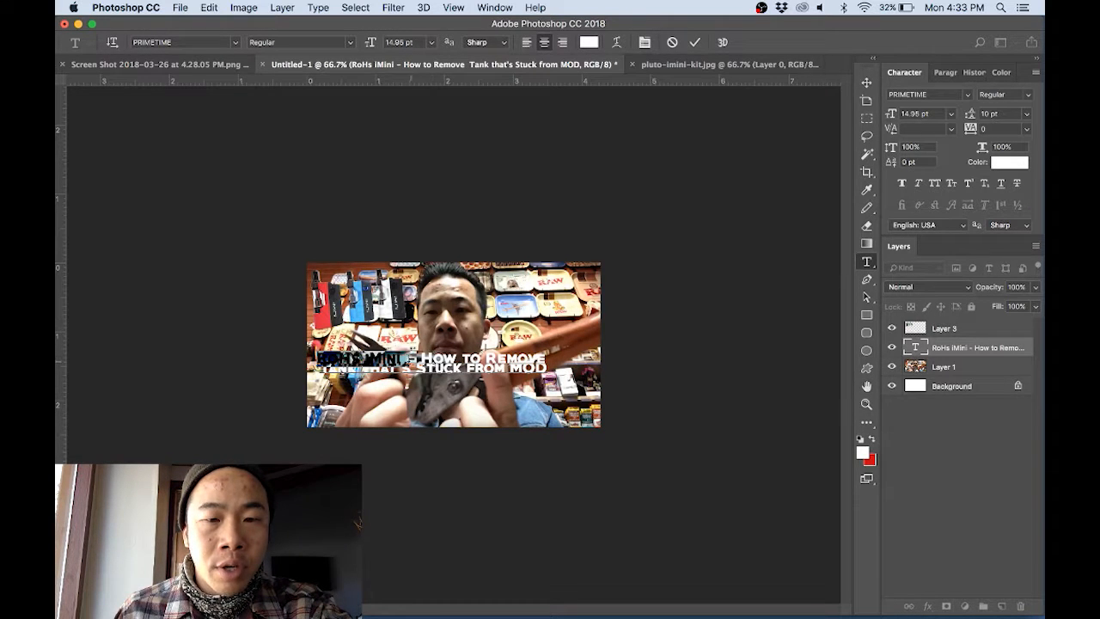
{"action": "key", "text": "BackSpace"}
{"action": "left_click", "coordinate": [374, 359]}
{"action": "key", "text": "BackSpace"}
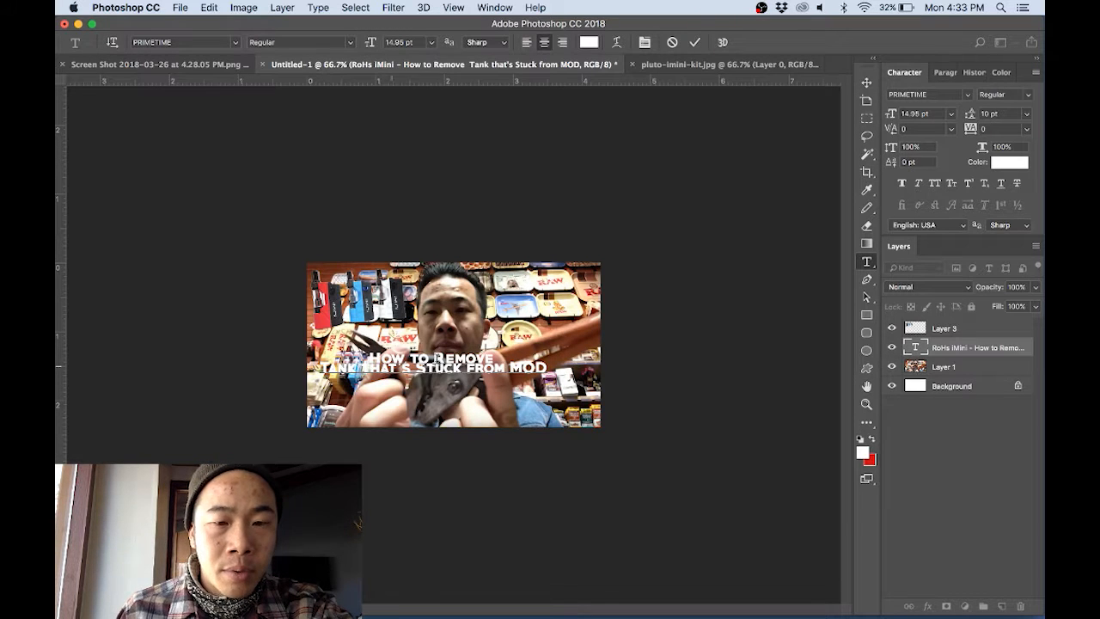
Left-align both lines of the title and move the text against the image's left edge
{"action": "left_click", "coordinate": [525, 42]}
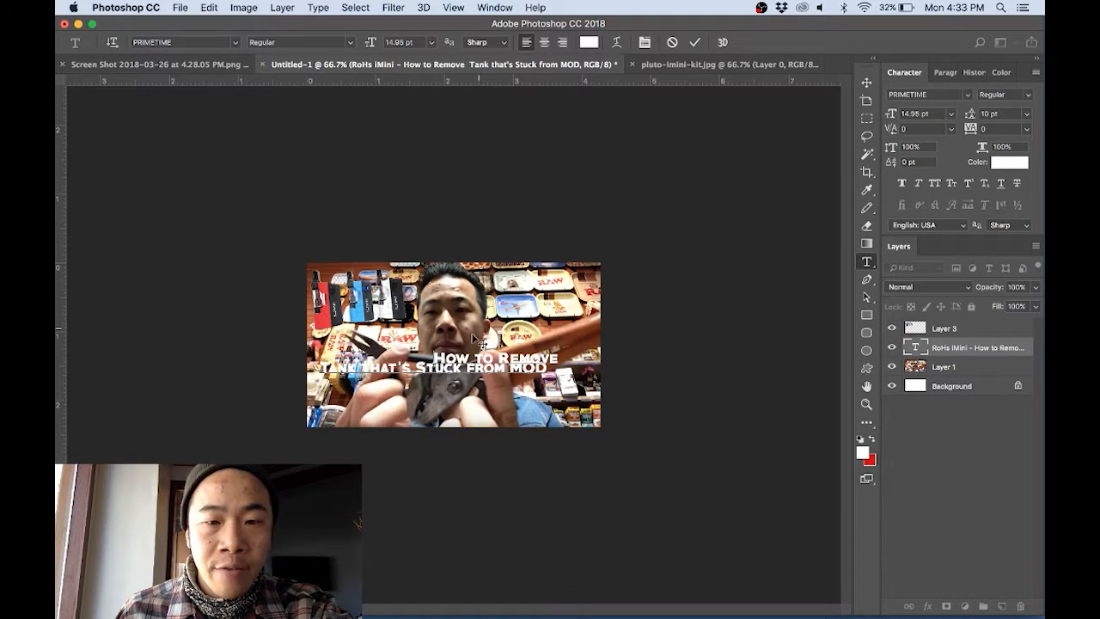
{"action": "key", "text": "ctrl+a"}
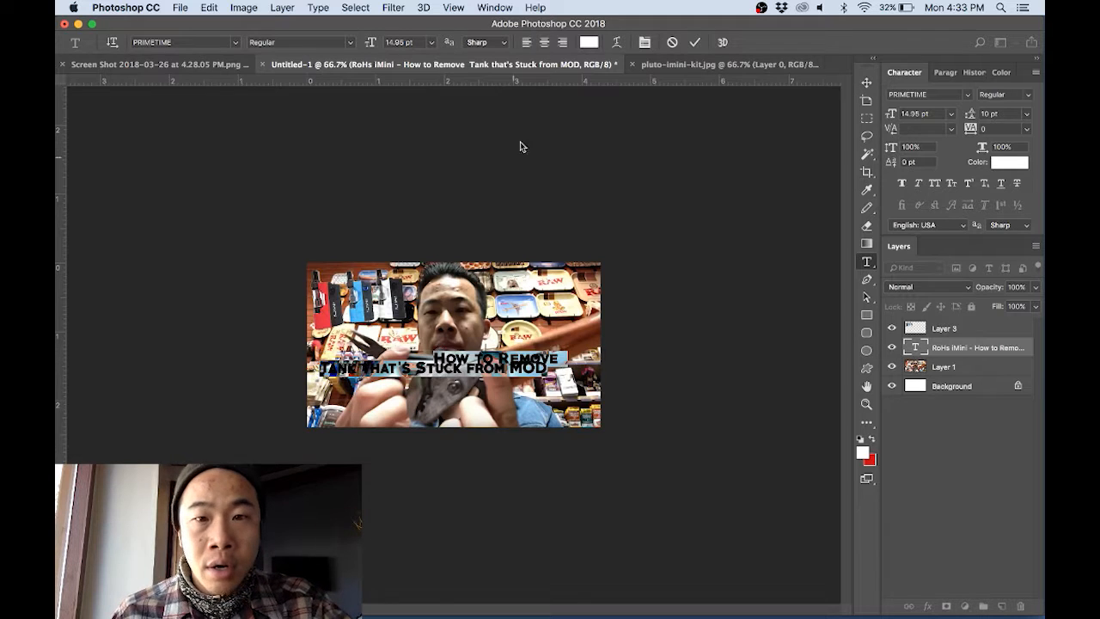
{"action": "left_click", "coordinate": [526, 44]}
{"action": "left_click", "coordinate": [551, 351]}
{"action": "left_click_drag", "start_coordinate": [508, 400], "coordinate": [415, 392]}
{"action": "key", "text": "super+t"}
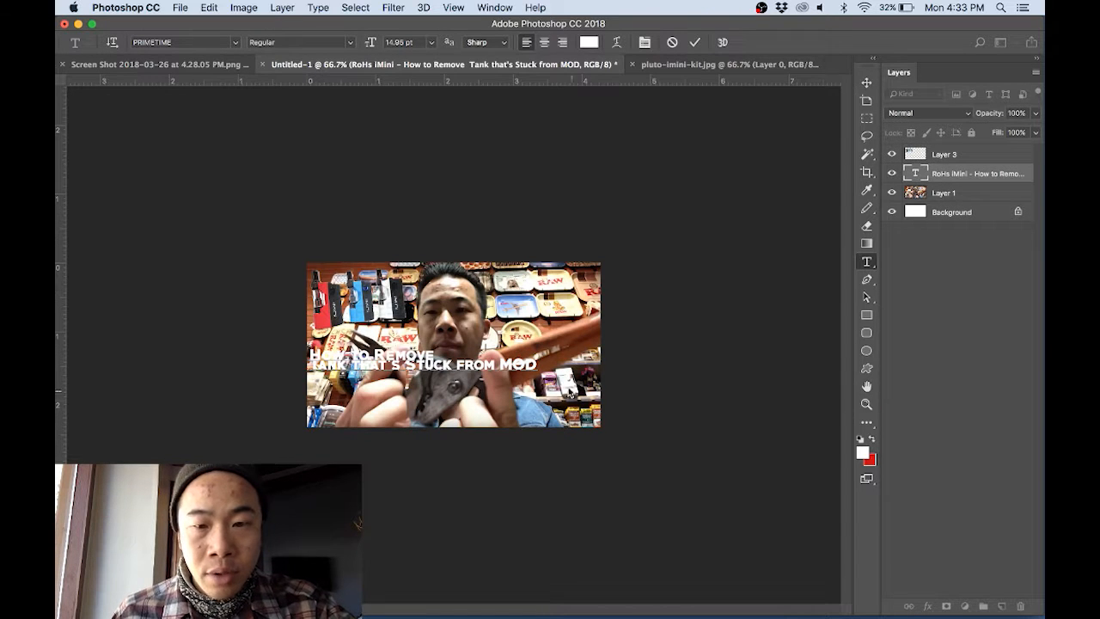
Break the title into a third line before "from MOD" and enlarge the text to about 26.64 pt
{"action": "key", "text": "super+t"}
{"action": "left_click_drag", "start_coordinate": [536, 377], "coordinate": [573, 424]}
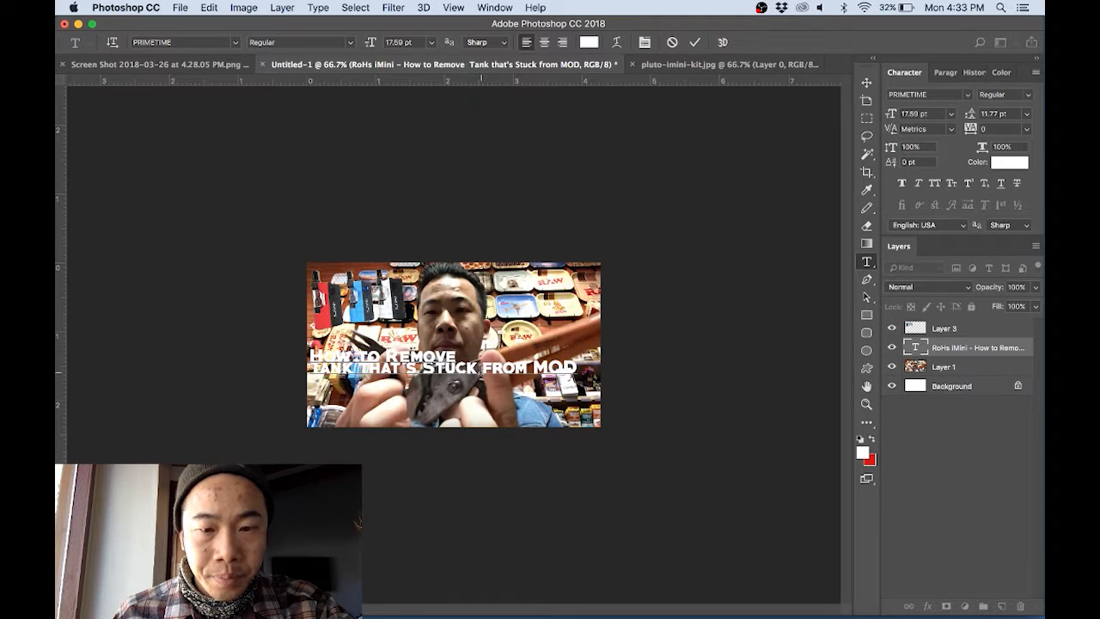
{"action": "left_click", "coordinate": [509, 384]}
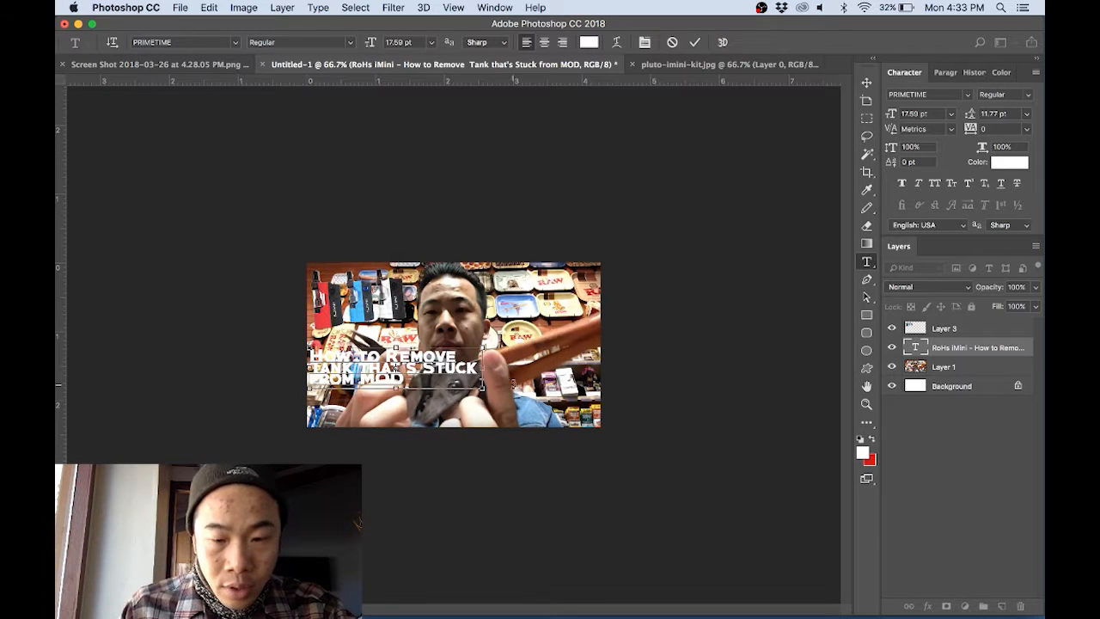
{"action": "left_click_drag", "start_coordinate": [484, 388], "coordinate": [563, 459]}
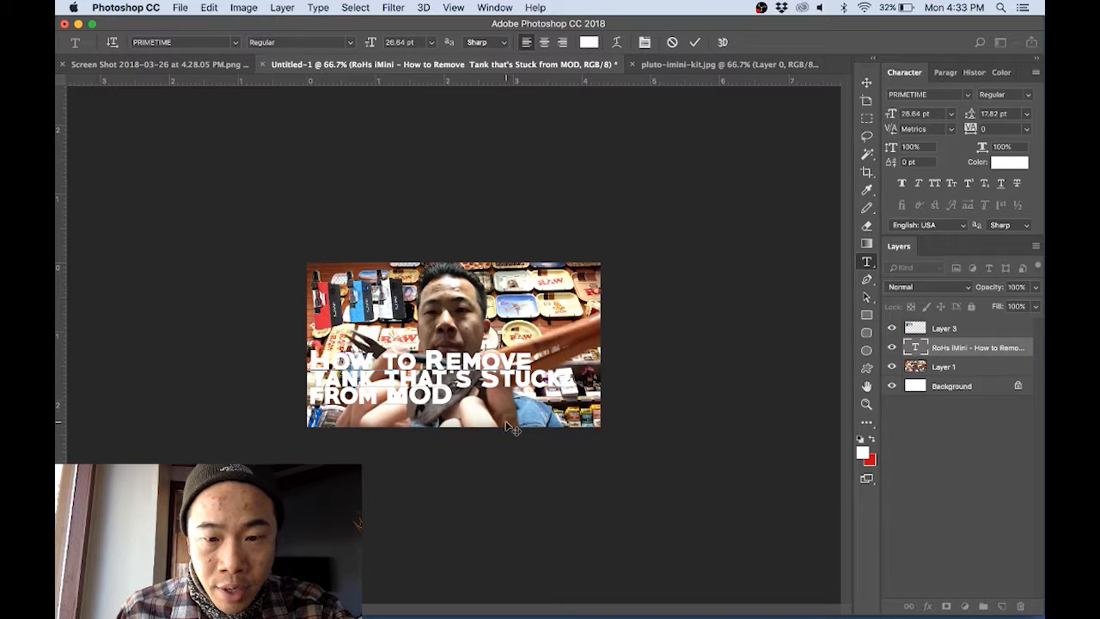
Switch to the desktop, preview two screenshots of earlier video thumbnails as text references, and return to Photoshop
{"action": "left_click", "coordinate": [78, 24]}
{"action": "left_click", "coordinate": [581, 199]}
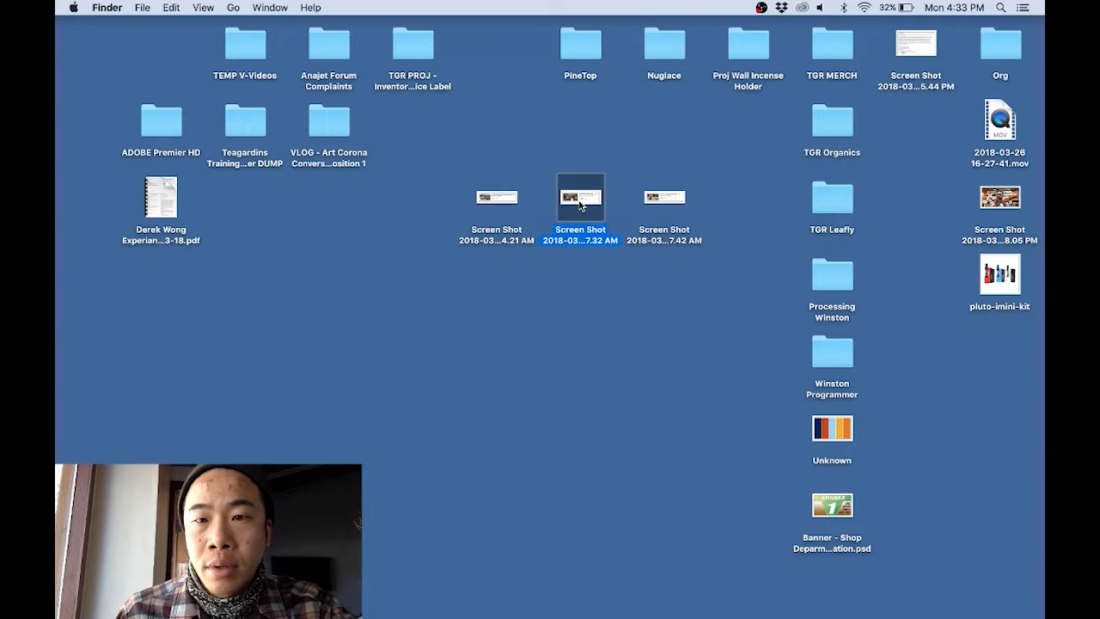
{"action": "key", "text": "space"}
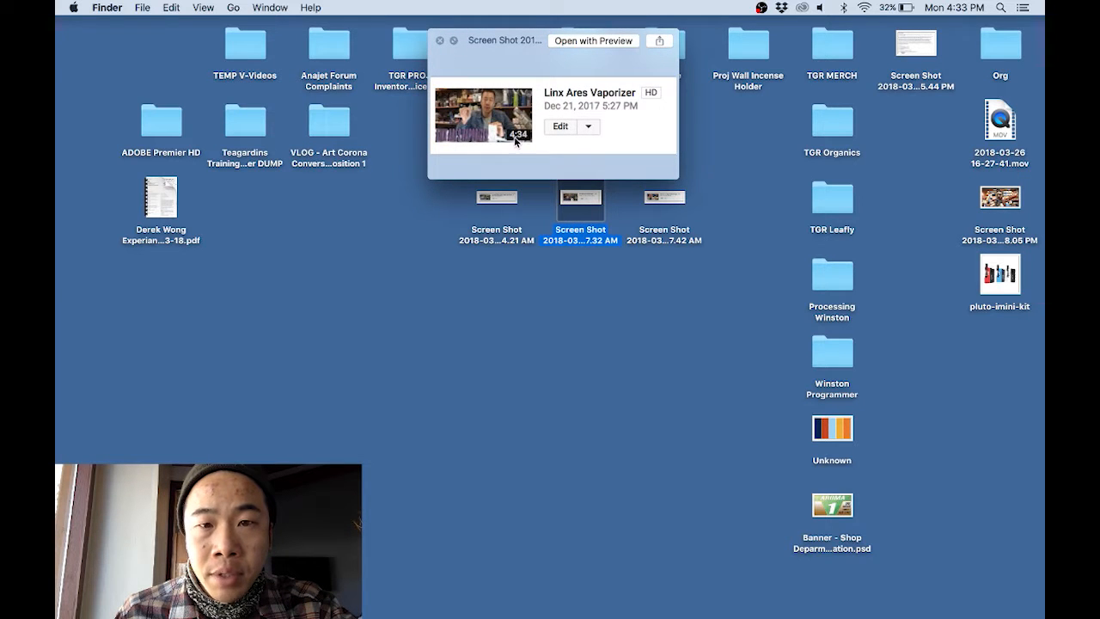
{"action": "left_click", "coordinate": [507, 194]}
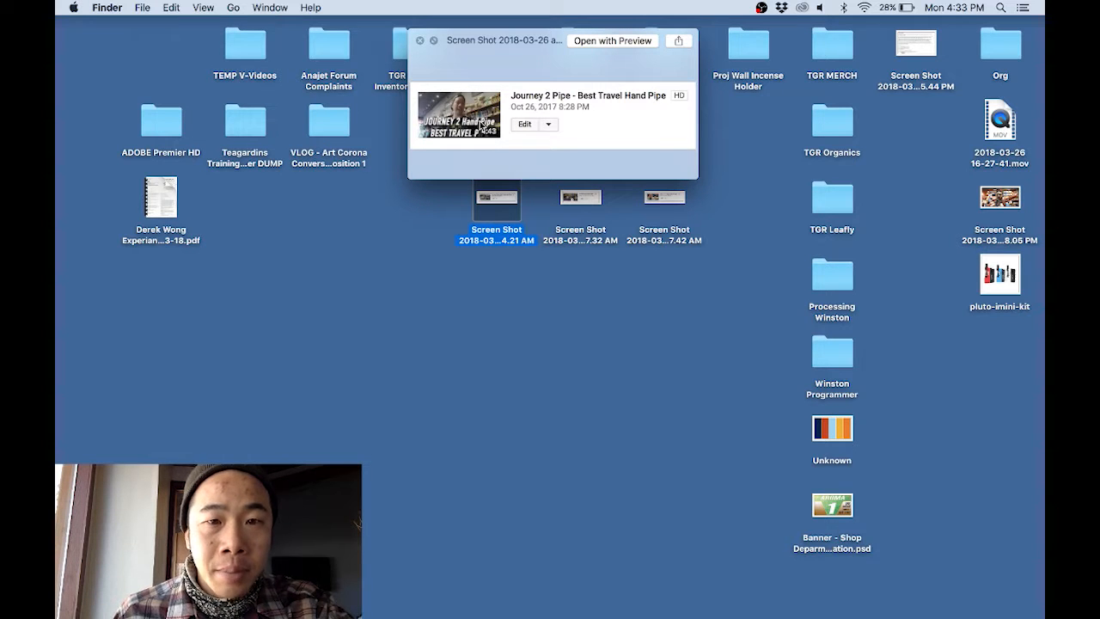
{"action": "left_click", "coordinate": [421, 42]}
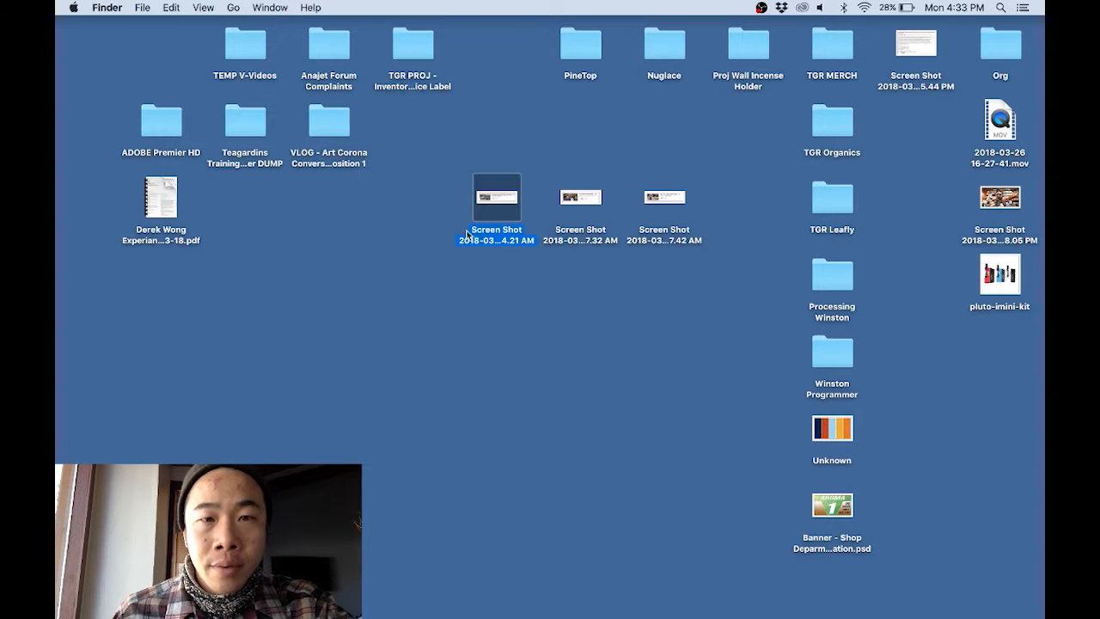
{"action": "key", "text": "ctrl+Up"}
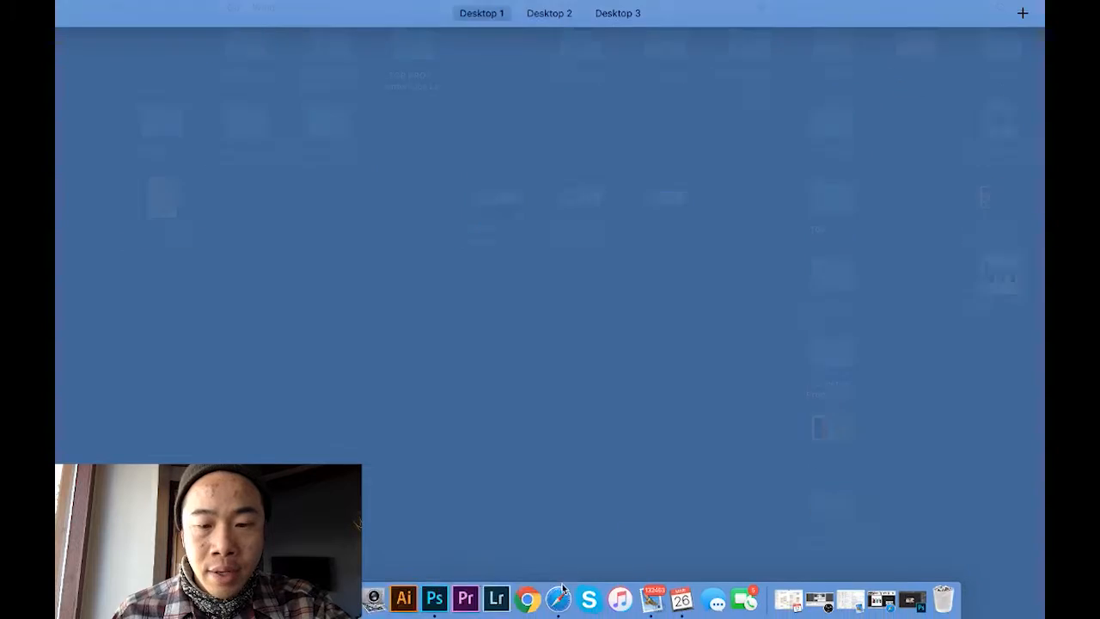
{"action": "left_click", "coordinate": [447, 593]}
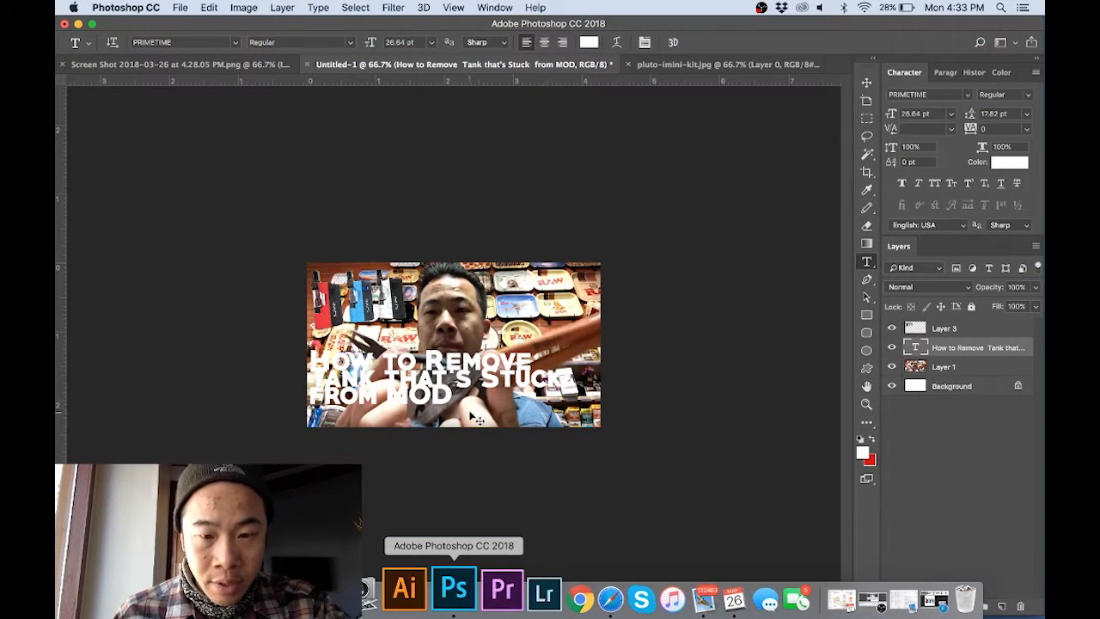
Scale the title text up to about 107% with Free Transform and apply it
{"action": "key", "text": "super+t"}
{"action": "left_click_drag", "start_coordinate": [571, 411], "coordinate": [591, 416]}
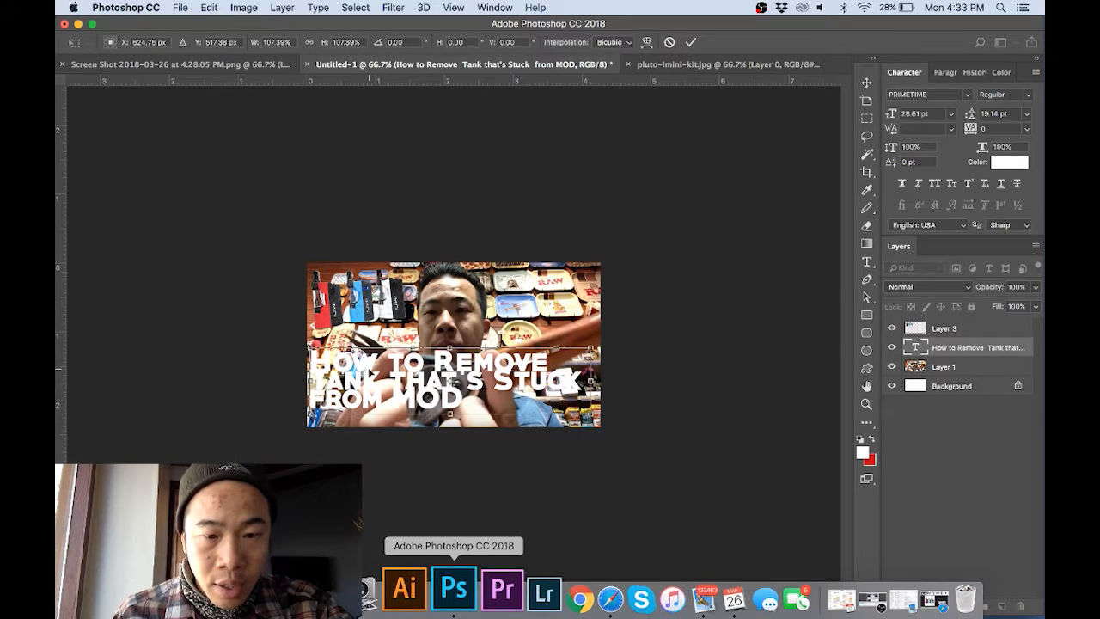
{"action": "key", "text": "Return"}
Select all of the title text and reduce its font size to 25.61 pt
{"action": "double_click", "coordinate": [377, 358]}
{"action": "key", "text": "super+a"}
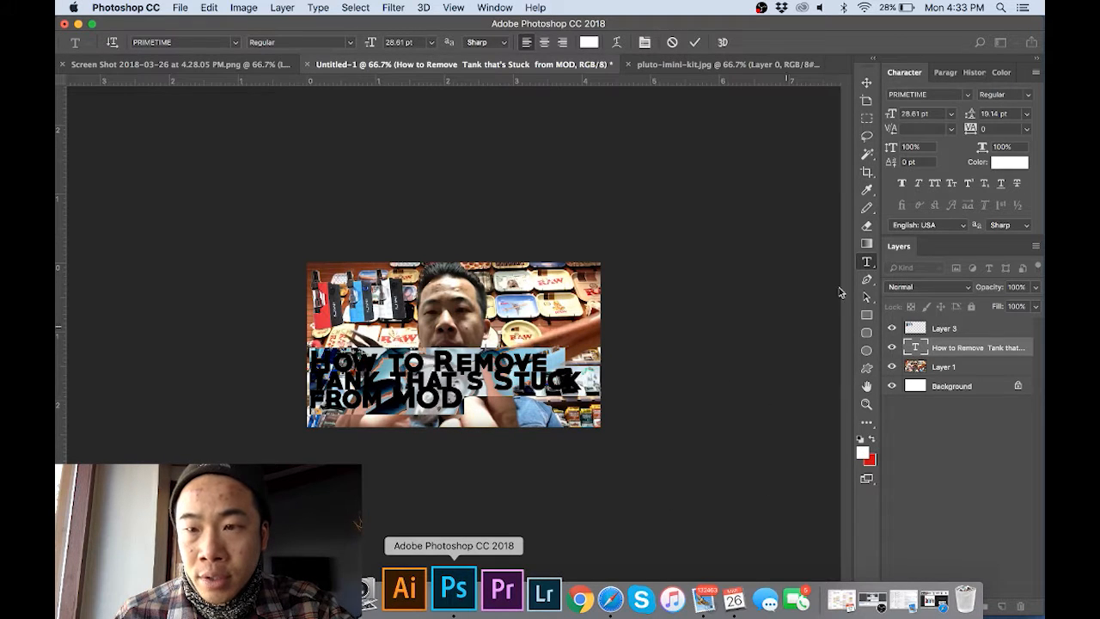
{"action": "left_click", "coordinate": [915, 114]}
{"action": "key", "text": "Down"}
{"action": "key", "text": "Down"}
{"action": "key", "text": "Down"}
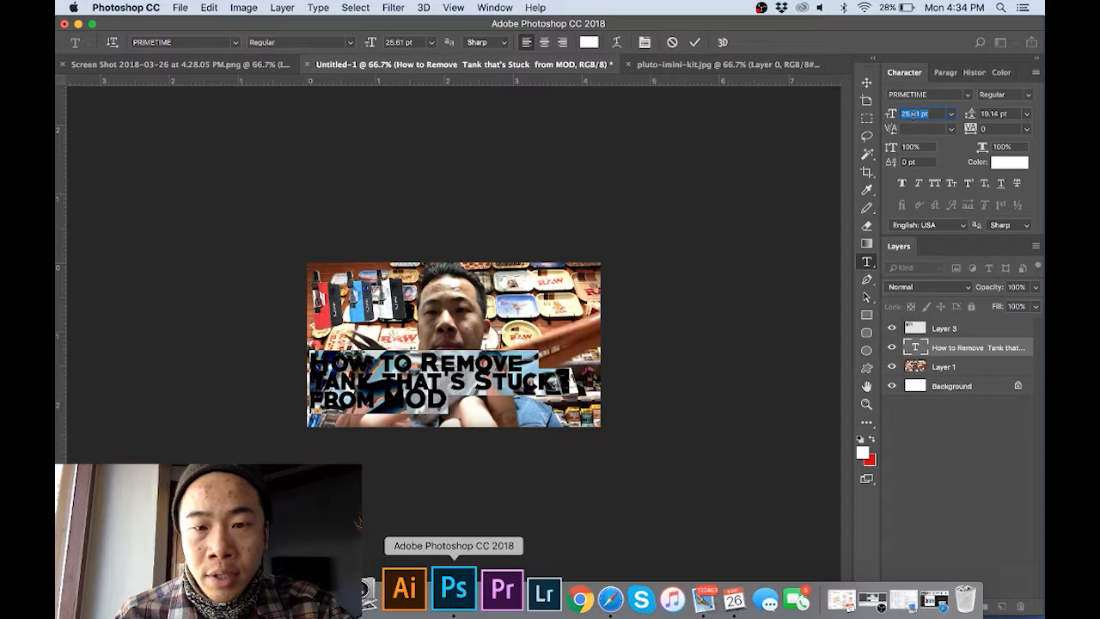
Increase the title text's leading to 24 pt
{"action": "key", "text": "Tab"}
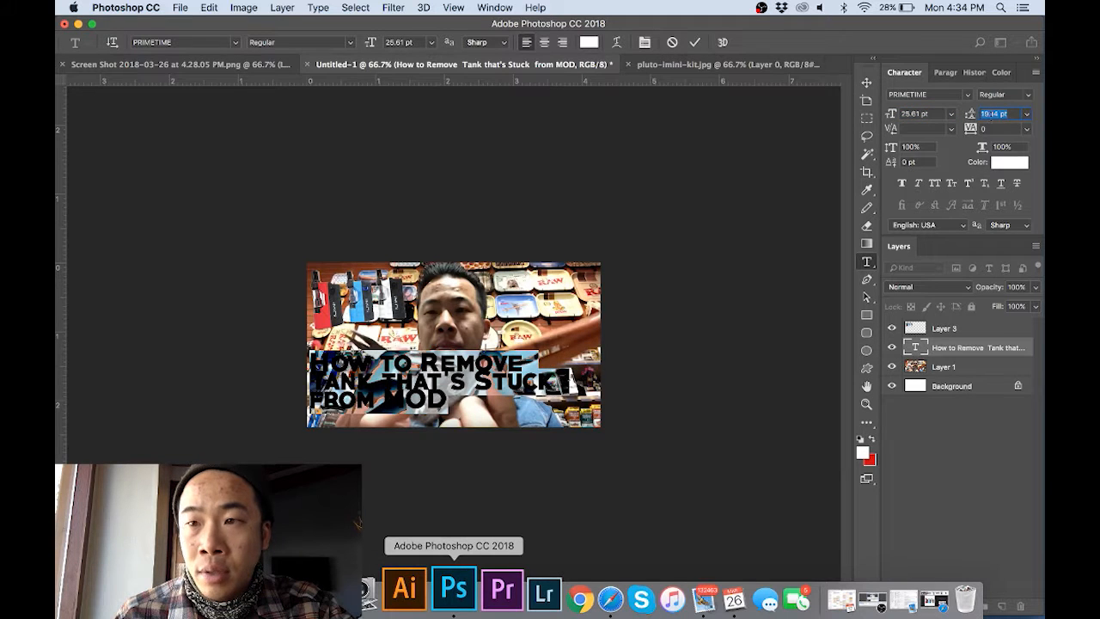
{"action": "key", "text": "Up"}
{"action": "key", "text": "Up"}
{"action": "key", "text": "Up"}
{"action": "key", "text": "Up"}
{"action": "key", "text": "Up"}
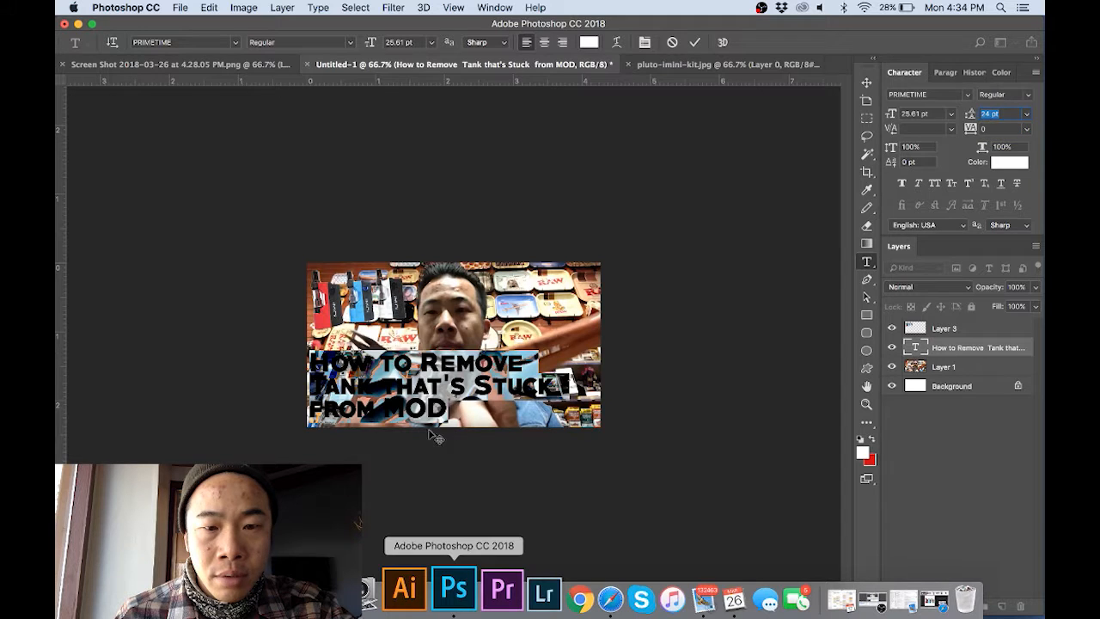
{"action": "left_click", "coordinate": [452, 414]}
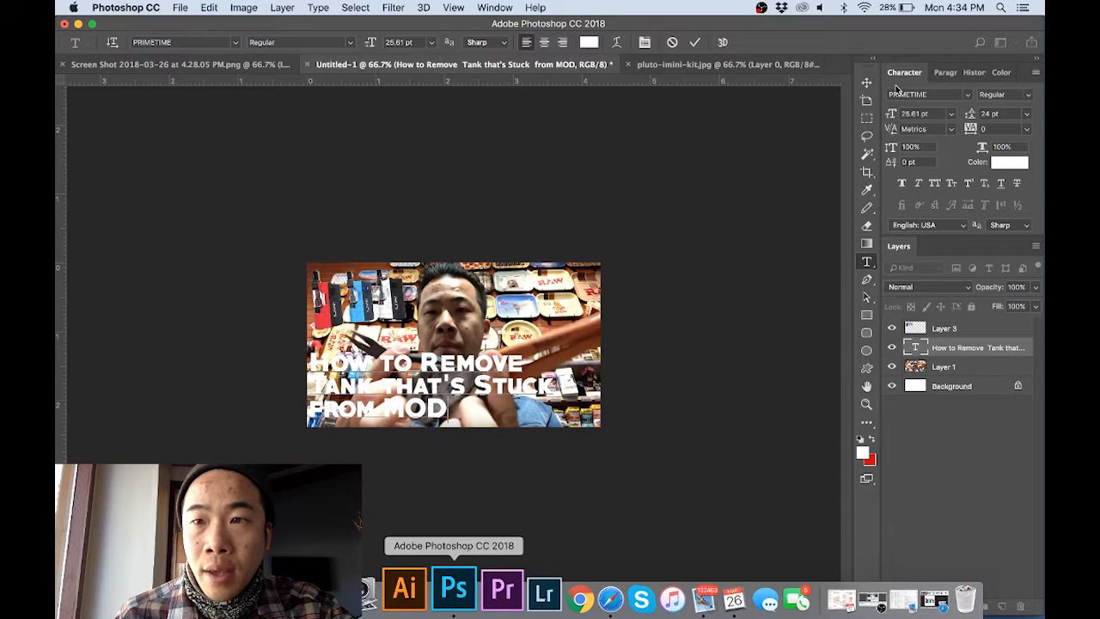
Nudge the title text down toward the image's bottom edge with the Move tool and deselect its layer
{"action": "left_click", "coordinate": [866, 83]}
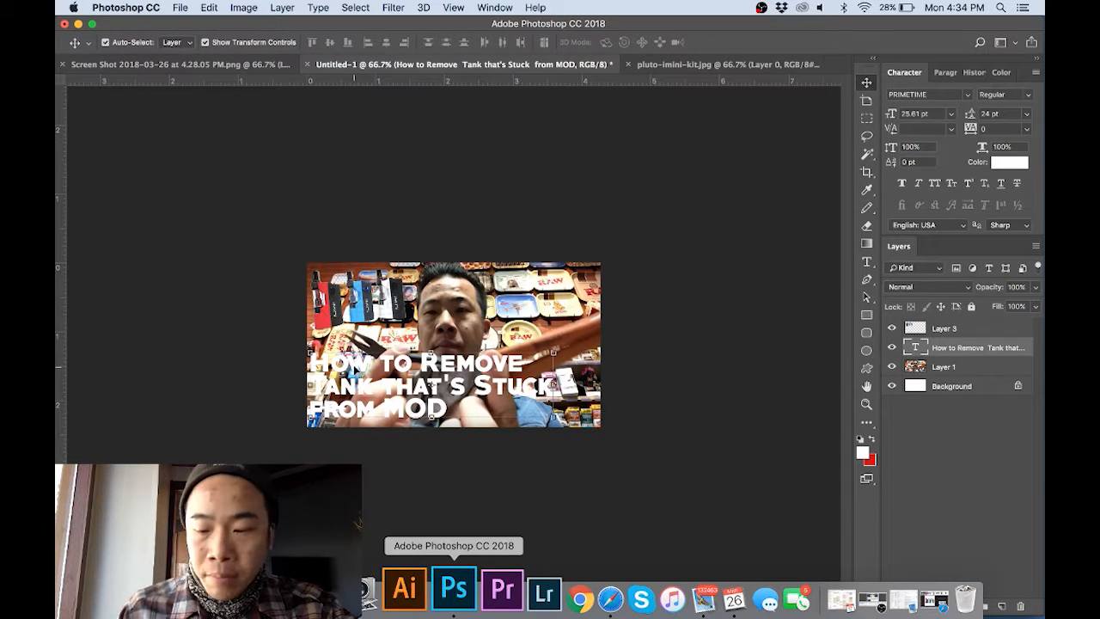
{"action": "key", "text": "Down"}
{"action": "key", "text": "Down"}
{"action": "key", "text": "Down"}
{"action": "key", "text": "Down"}
{"action": "key", "text": "Down"}
{"action": "key", "text": "Down"}
{"action": "key", "text": "Down"}
{"action": "key", "text": "Down"}
{"action": "key", "text": "Down"}
{"action": "key", "text": "Down"}
{"action": "key", "text": "Down"}
{"action": "key", "text": "Down"}
{"action": "key", "text": "Down"}
{"action": "key", "text": "Down"}
{"action": "key", "text": "Down"}
{"action": "key", "text": "Down"}
{"action": "key", "text": "Down"}
{"action": "key", "text": "Down"}
{"action": "key", "text": "Down"}
{"action": "key", "text": "Down"}
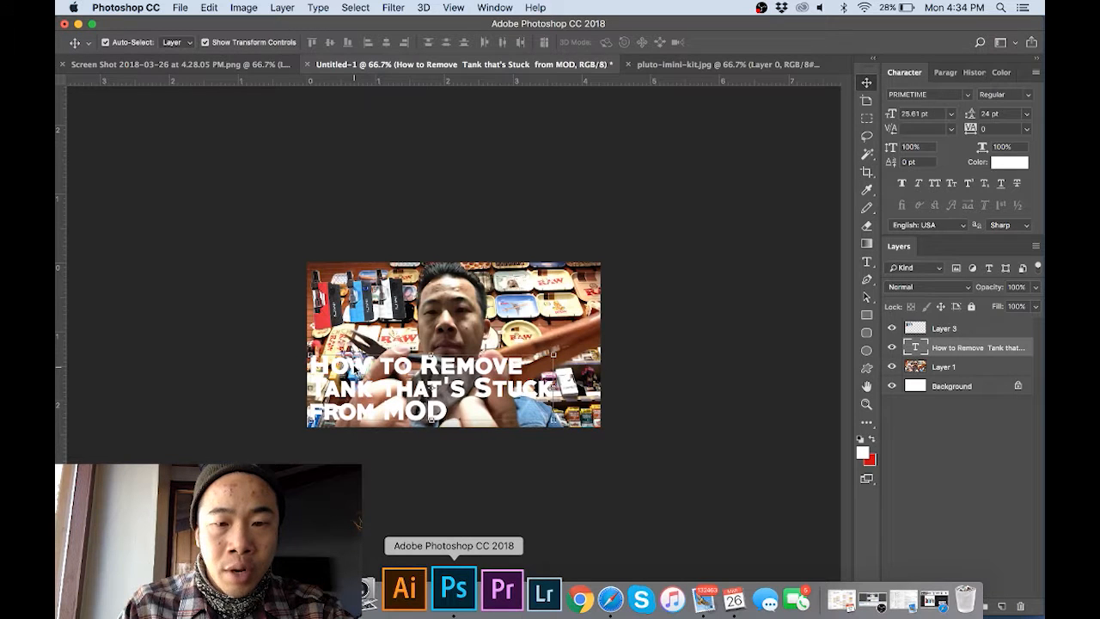
{"action": "left_click", "coordinate": [1017, 445]}
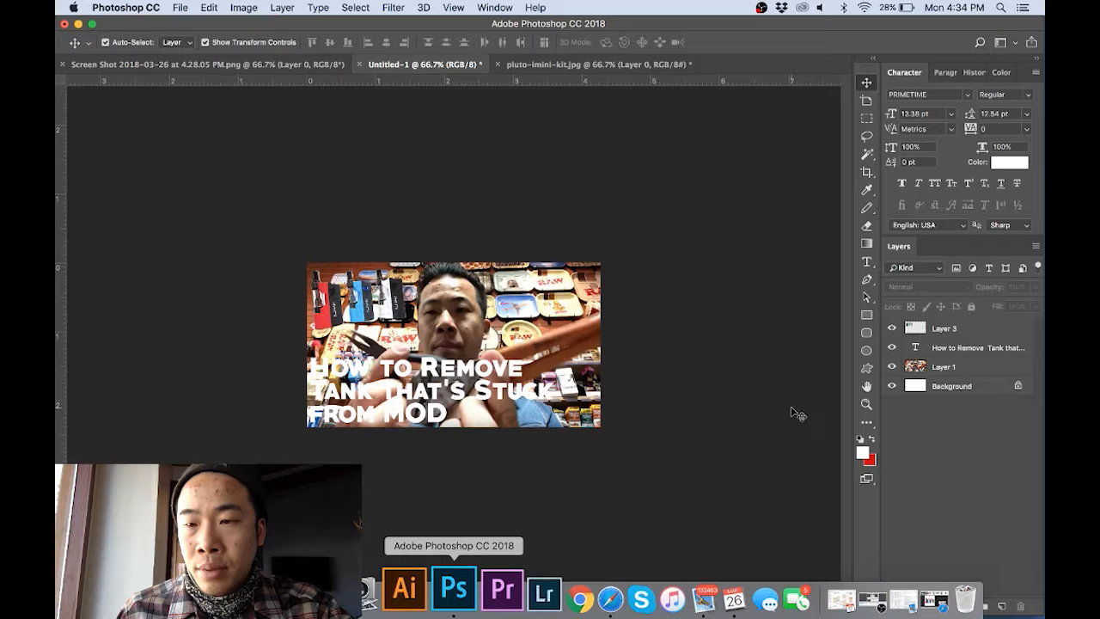
{"action": "left_click", "coordinate": [963, 359]}
{"action": "left_click", "coordinate": [953, 506]}
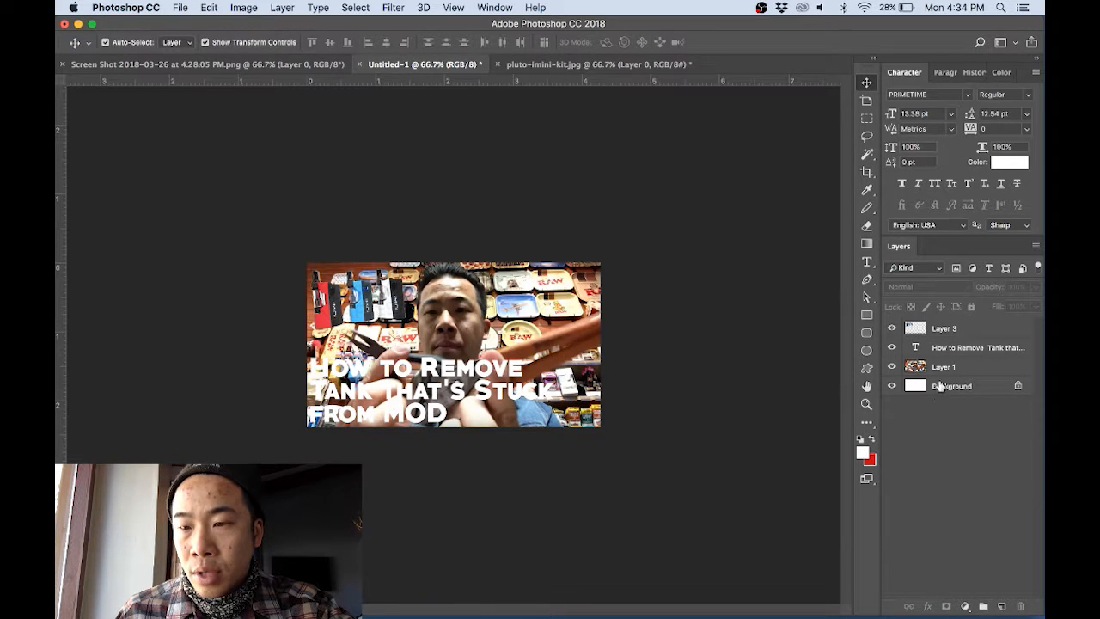
Add a Drop Shadow effect to the title text layer and set the shadow color to black (000000)
{"action": "left_click", "coordinate": [940, 350]}
{"action": "left_click", "coordinate": [928, 606]}
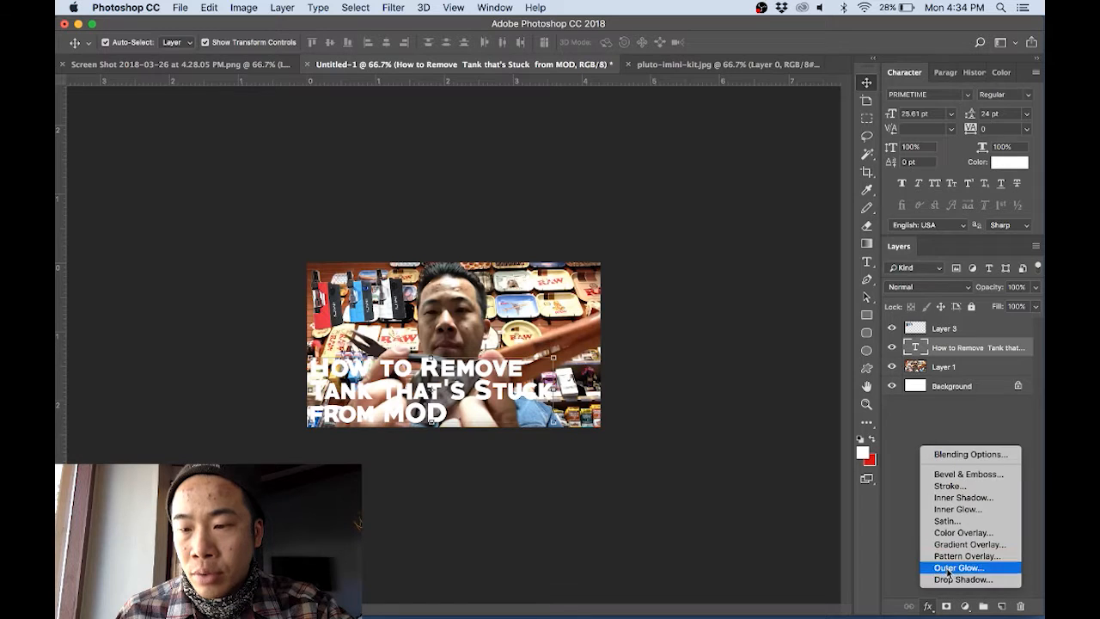
{"action": "left_click", "coordinate": [948, 579]}
{"action": "left_click_drag", "start_coordinate": [633, 302], "coordinate": [888, 7]}
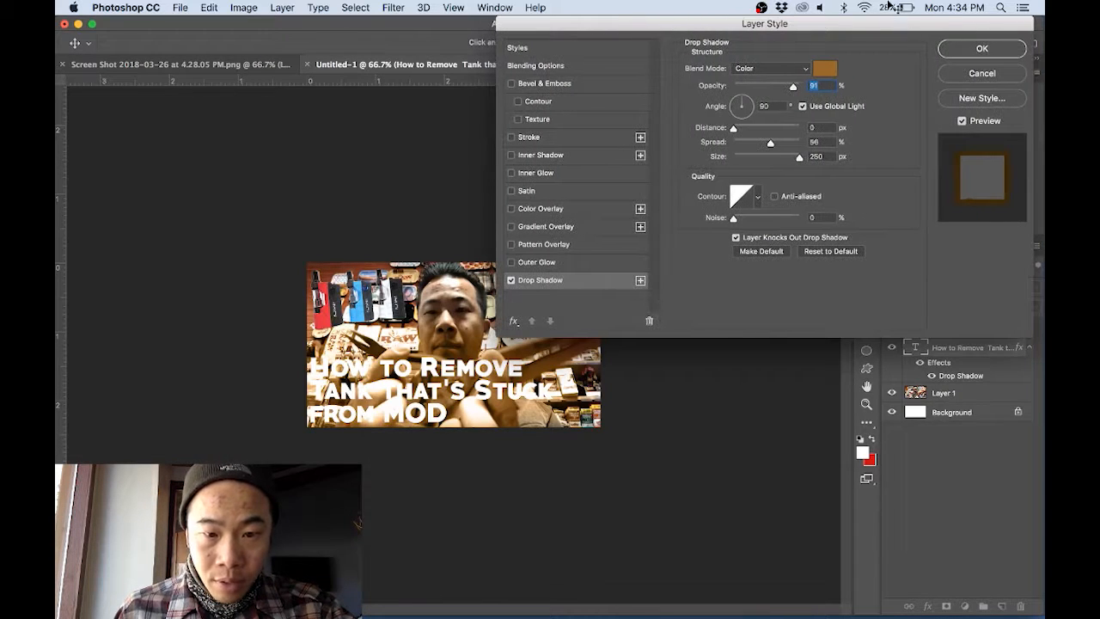
{"action": "left_click", "coordinate": [824, 68]}
{"action": "left_click_drag", "start_coordinate": [756, 352], "coordinate": [741, 418]}
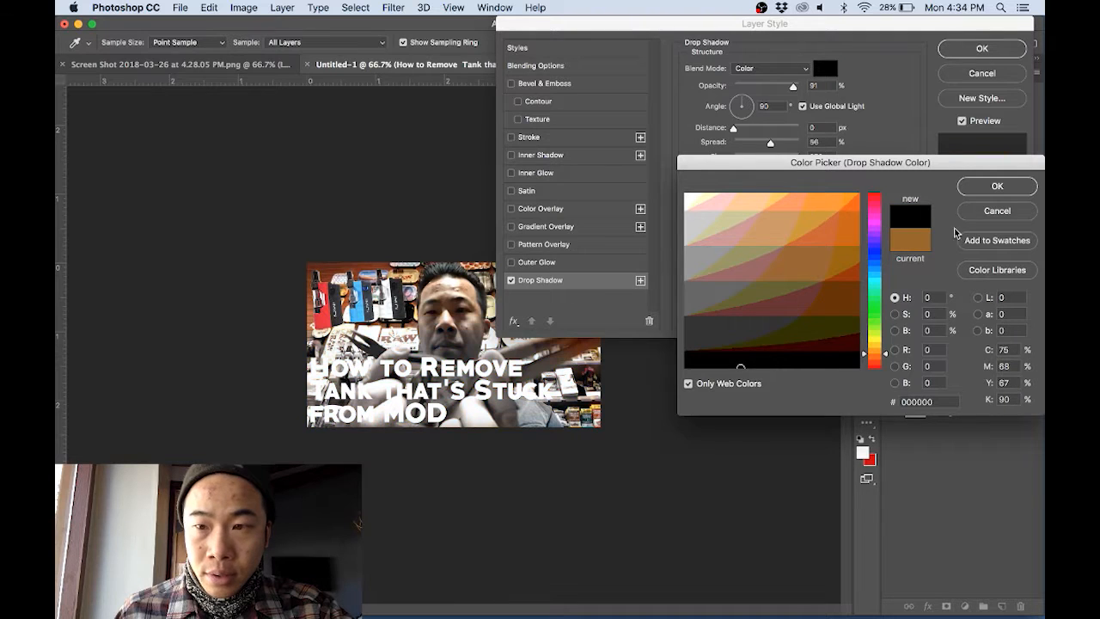
{"action": "left_click", "coordinate": [994, 186]}
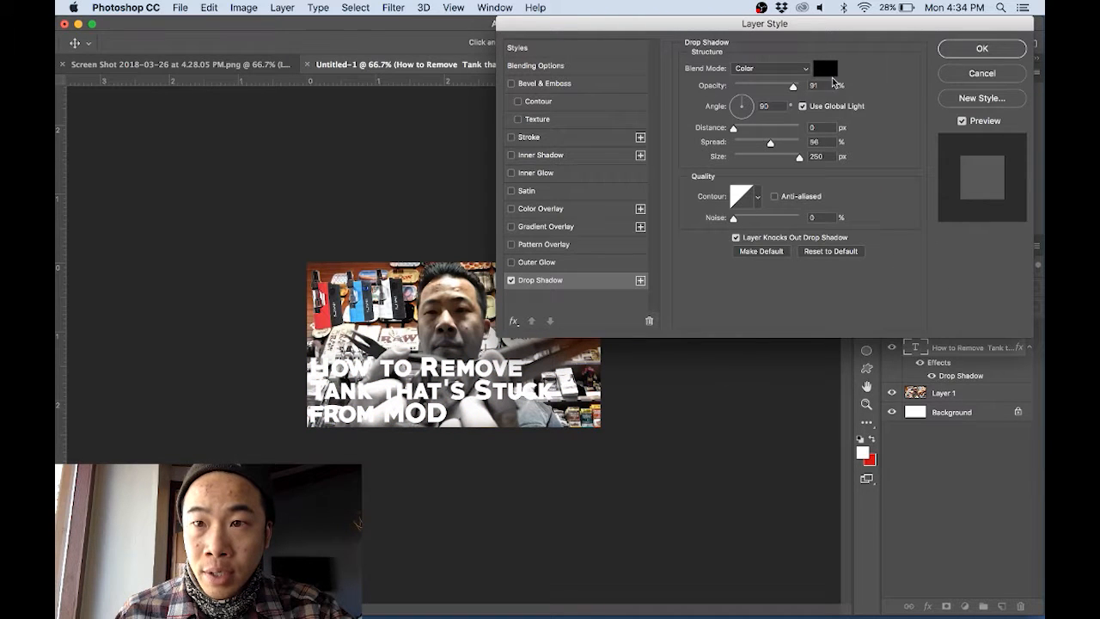
Set the title's drop shadow to 72% opacity, 3% spread and 4 px size, and compare the image with the preview off and on
{"action": "mouse_move", "coordinate": [760, 91]}
{"action": "left_mouse_down"}
{"action": "mouse_move", "coordinate": [744, 91]}
{"action": "mouse_move", "coordinate": [801, 89]}
{"action": "mouse_move", "coordinate": [780, 87]}
{"action": "left_mouse_up"}
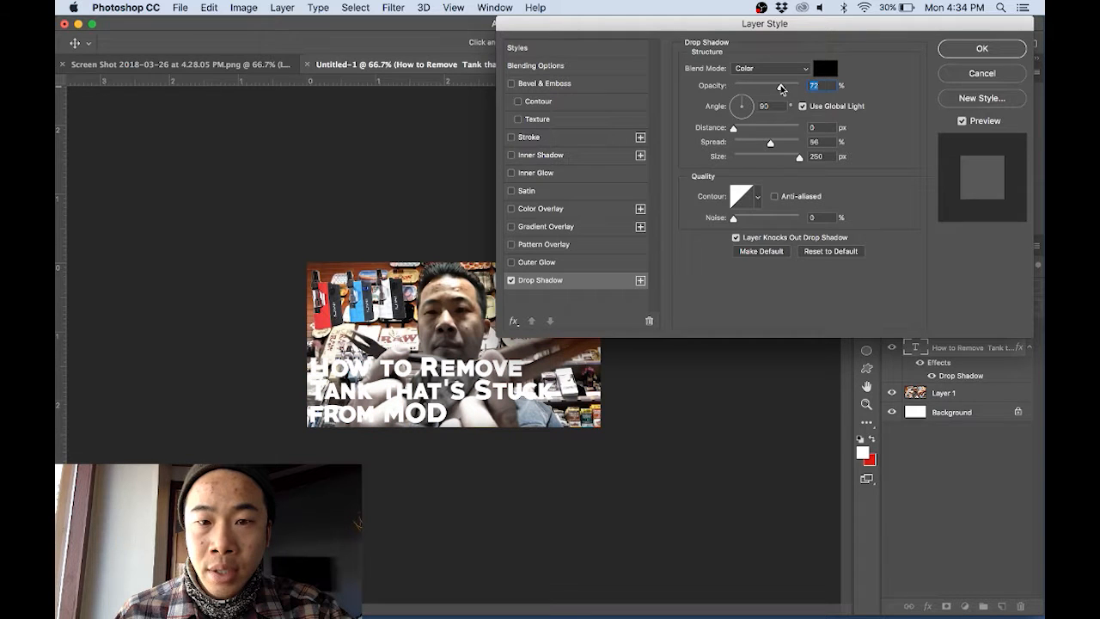
{"action": "left_click_drag", "start_coordinate": [799, 159], "coordinate": [731, 144]}
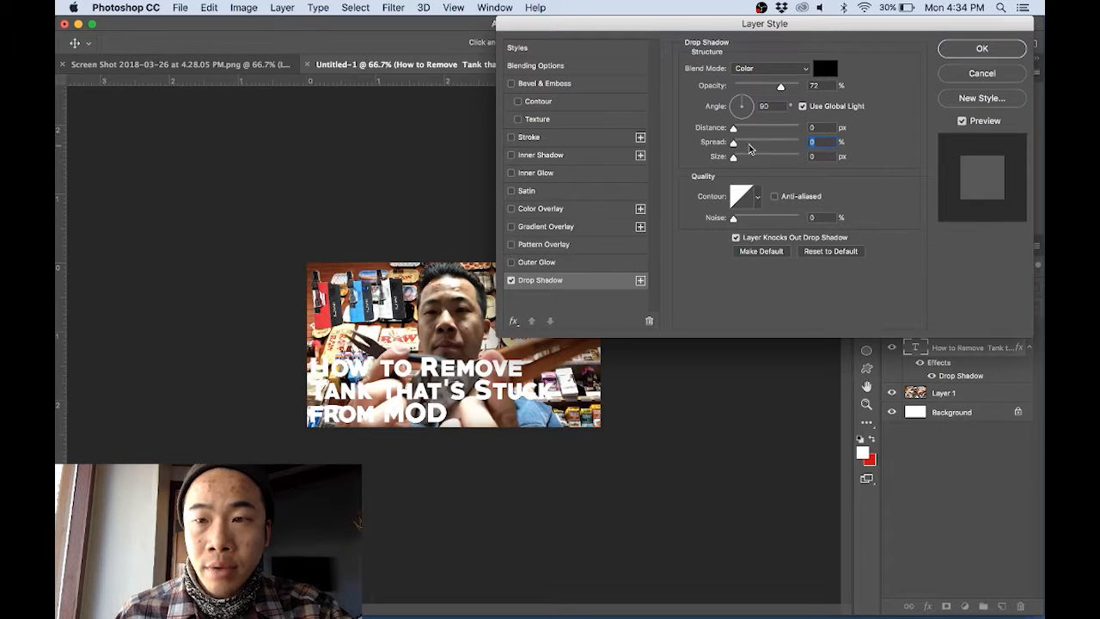
{"action": "left_click_drag", "start_coordinate": [733, 158], "coordinate": [746, 158]}
{"action": "type", "text": "4"}
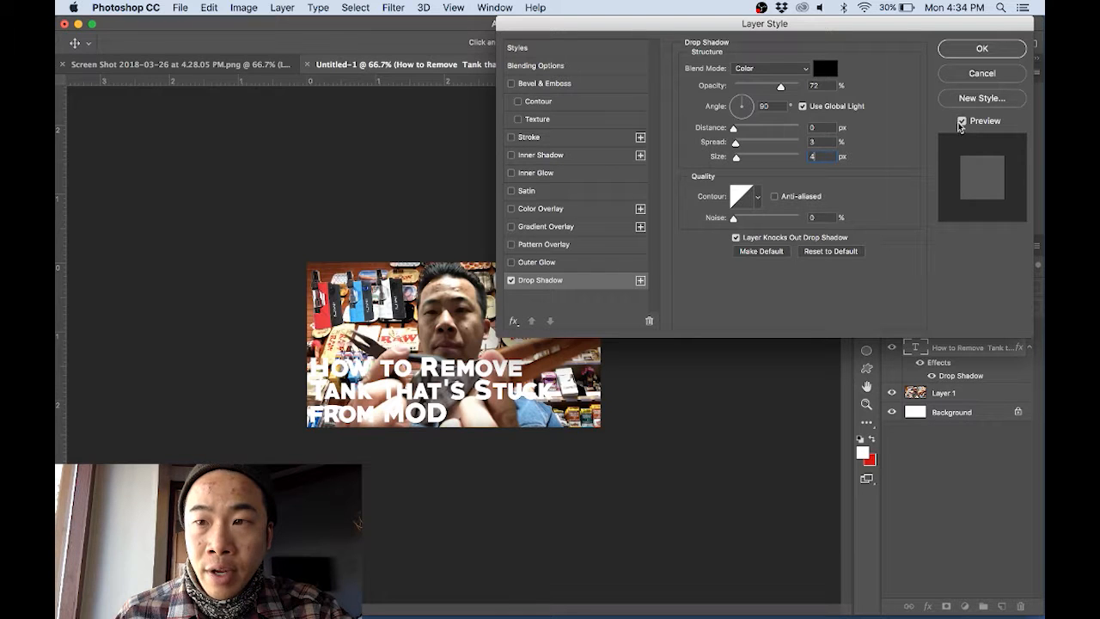
{"action": "left_click", "coordinate": [962, 122]}
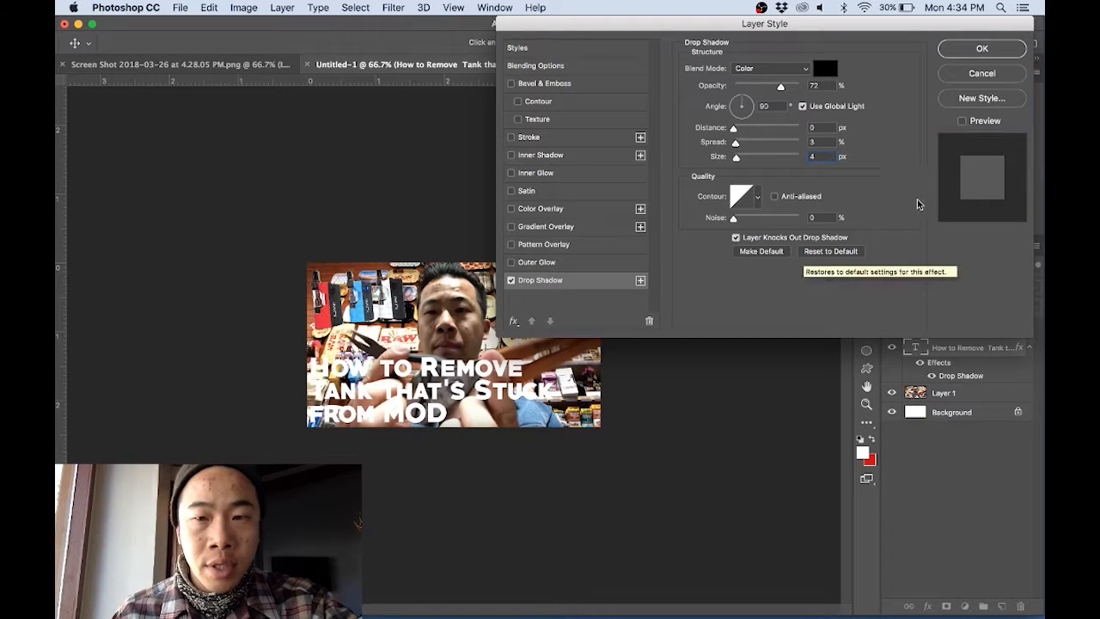
{"action": "left_click", "coordinate": [961, 121]}
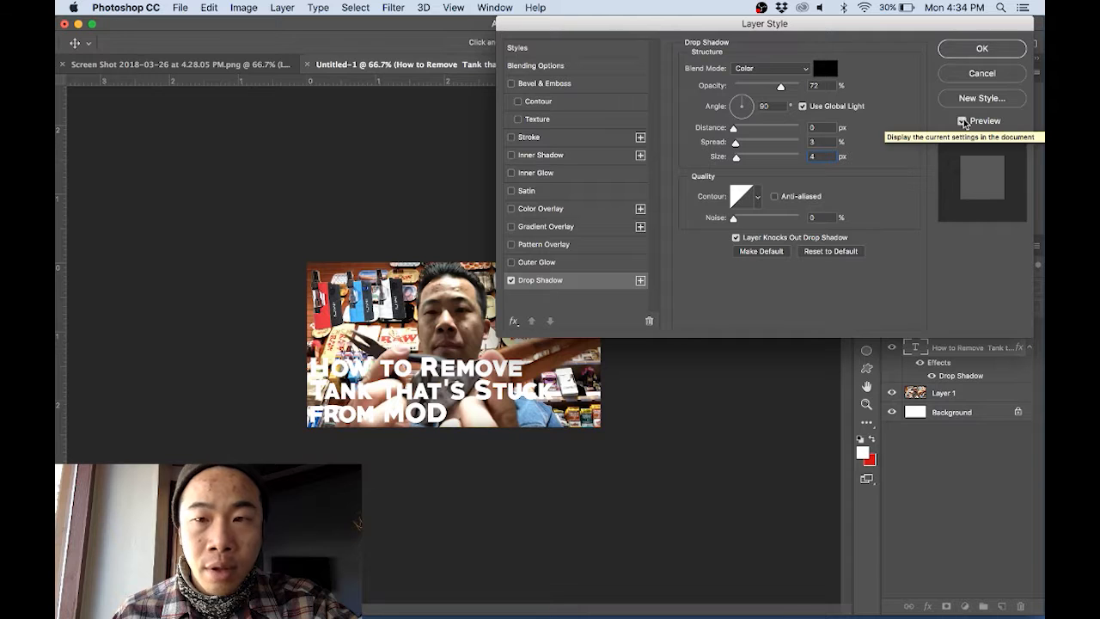
Change the title shadow's blend mode to Multiply and raise its opacity to 83%
{"action": "left_click", "coordinate": [805, 68]}
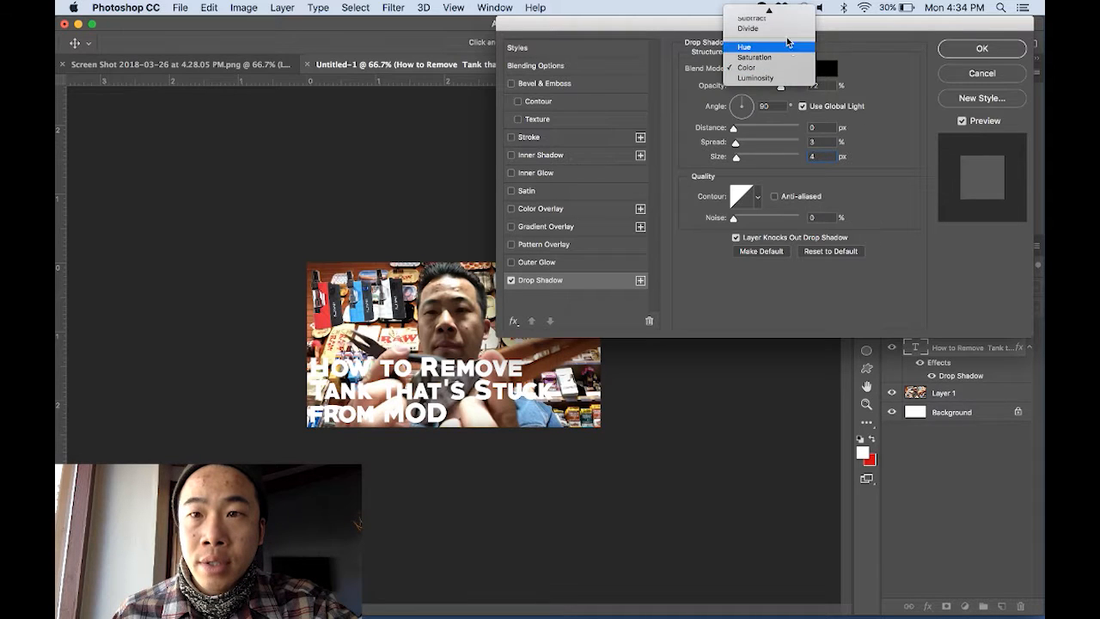
{"action": "mouse_move", "coordinate": [780, 15]}
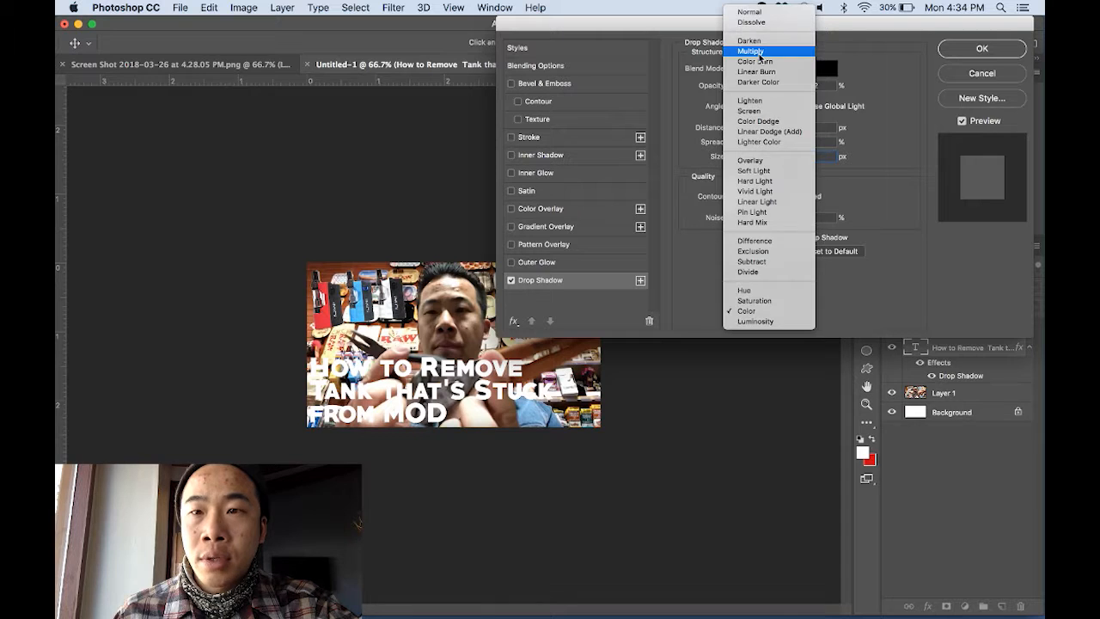
{"action": "left_click", "coordinate": [759, 55]}
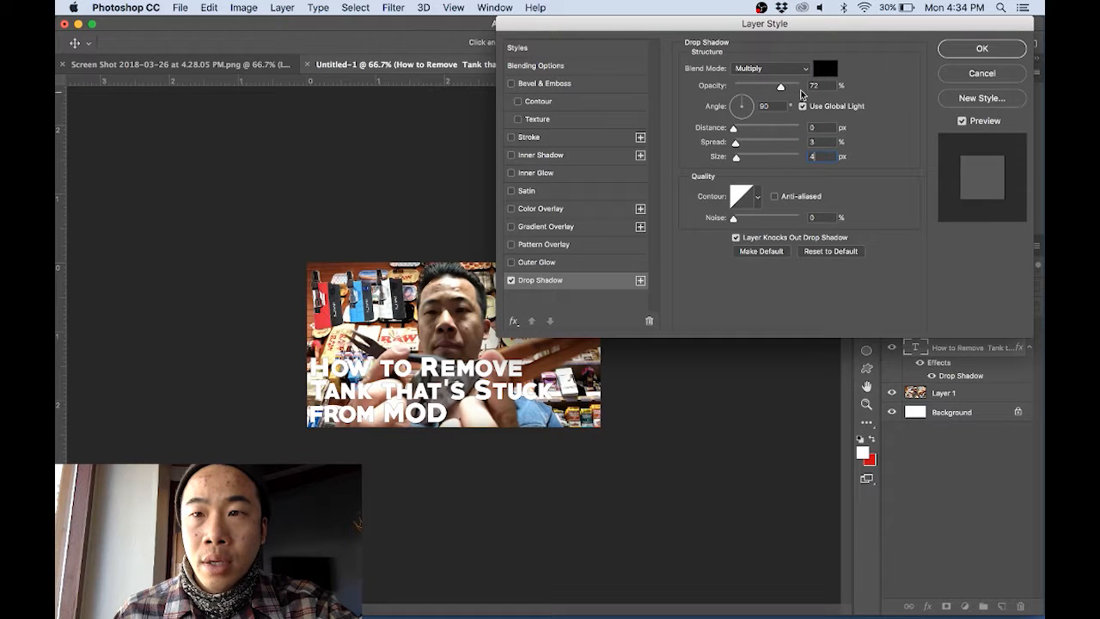
{"action": "left_click_drag", "start_coordinate": [782, 87], "coordinate": [790, 87]}
Increase the title shadow's distance to 11 px, its spread to 13% and its size to 51 px
{"action": "left_click_drag", "start_coordinate": [733, 129], "coordinate": [734, 129]}
{"action": "key", "text": "Up"}
{"action": "key", "text": "Up"}
{"action": "key", "text": "Up"}
{"action": "key", "text": "Up"}
{"action": "key", "text": "Up"}
{"action": "key", "text": "Up"}
{"action": "key", "text": "Up"}
{"action": "key", "text": "Up"}
{"action": "key", "text": "Up"}
{"action": "key", "text": "Up"}
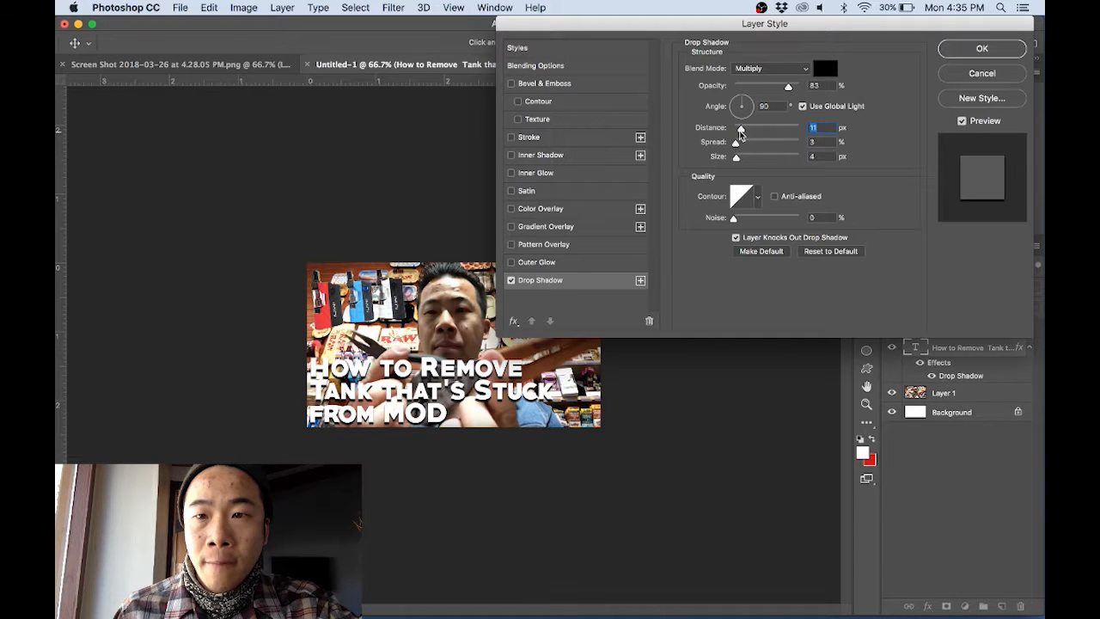
{"action": "left_click", "coordinate": [735, 144]}
{"action": "left_click_drag", "start_coordinate": [735, 145], "coordinate": [751, 162]}
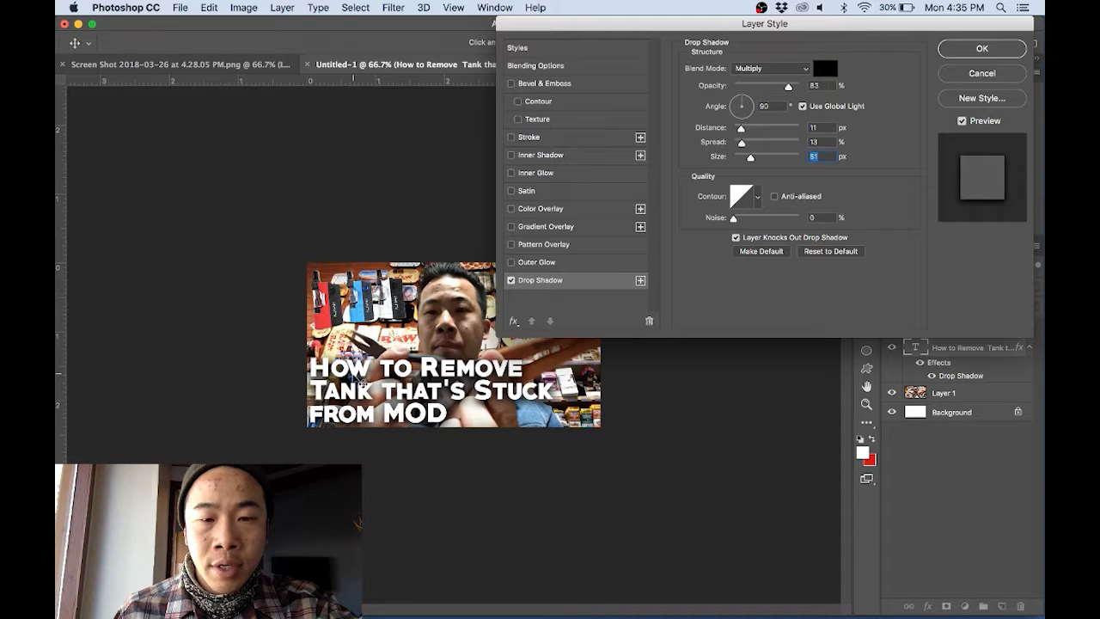
Reposition the title's shadow on the canvas to a 135° angle and 1 px distance, compare the preview, and apply the effect
{"action": "left_click", "coordinate": [363, 375]}
{"action": "left_click_drag", "start_coordinate": [357, 375], "coordinate": [363, 373]}
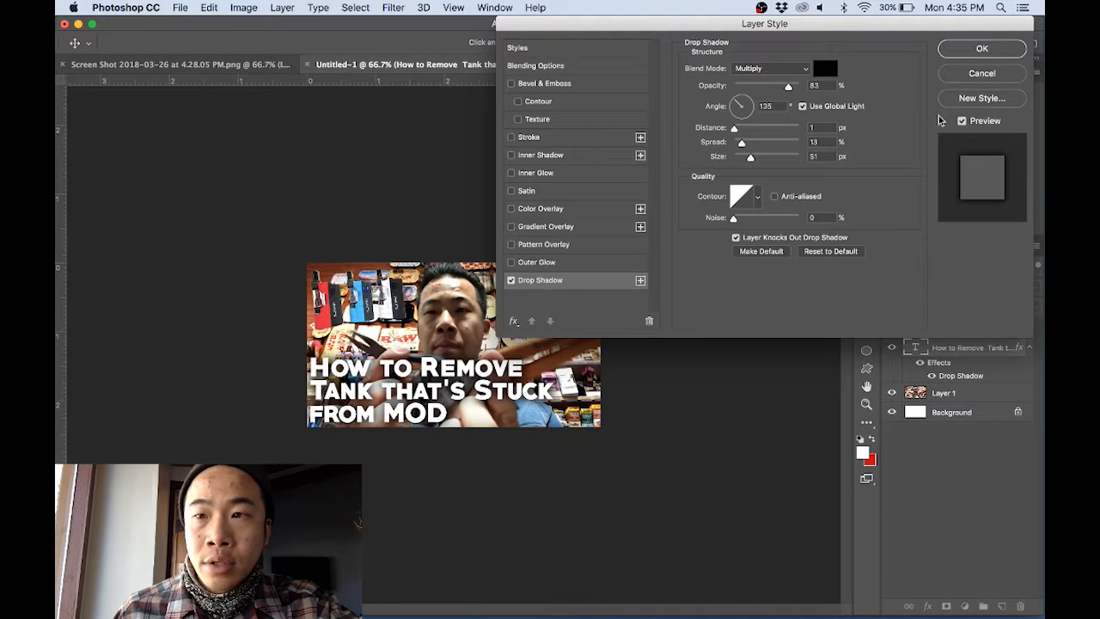
{"action": "left_click", "coordinate": [962, 122]}
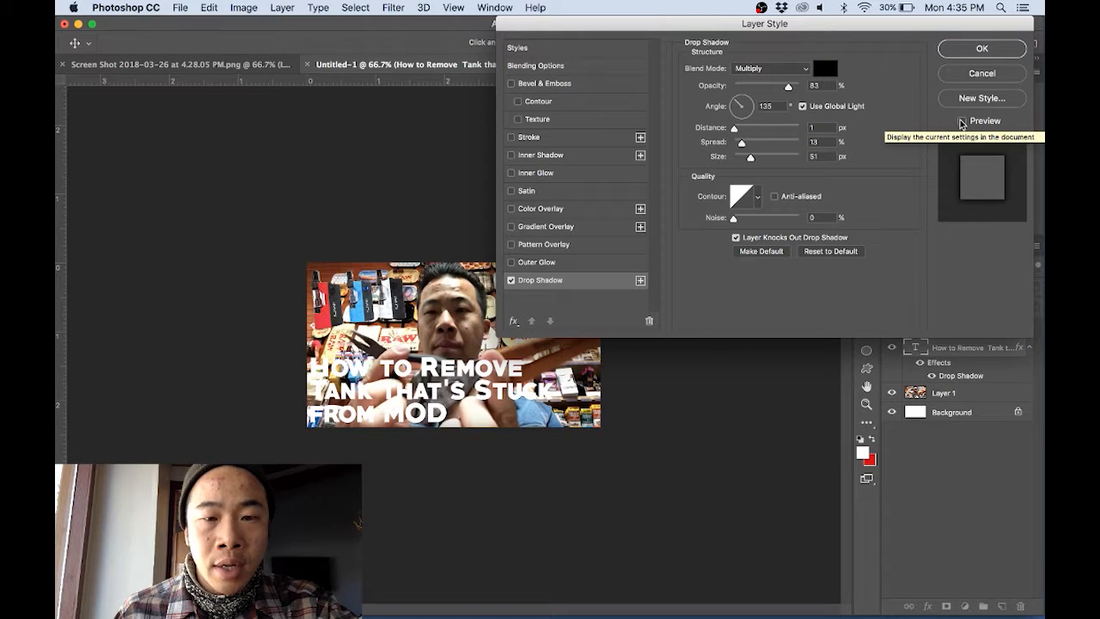
{"action": "left_click", "coordinate": [962, 122]}
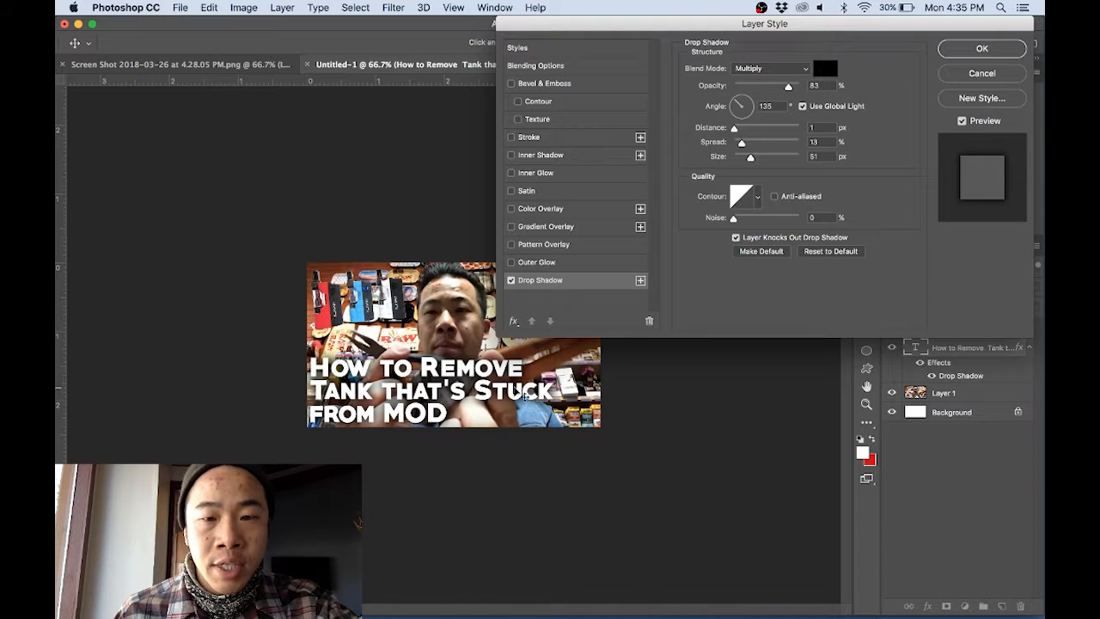
{"action": "left_click", "coordinate": [981, 52]}
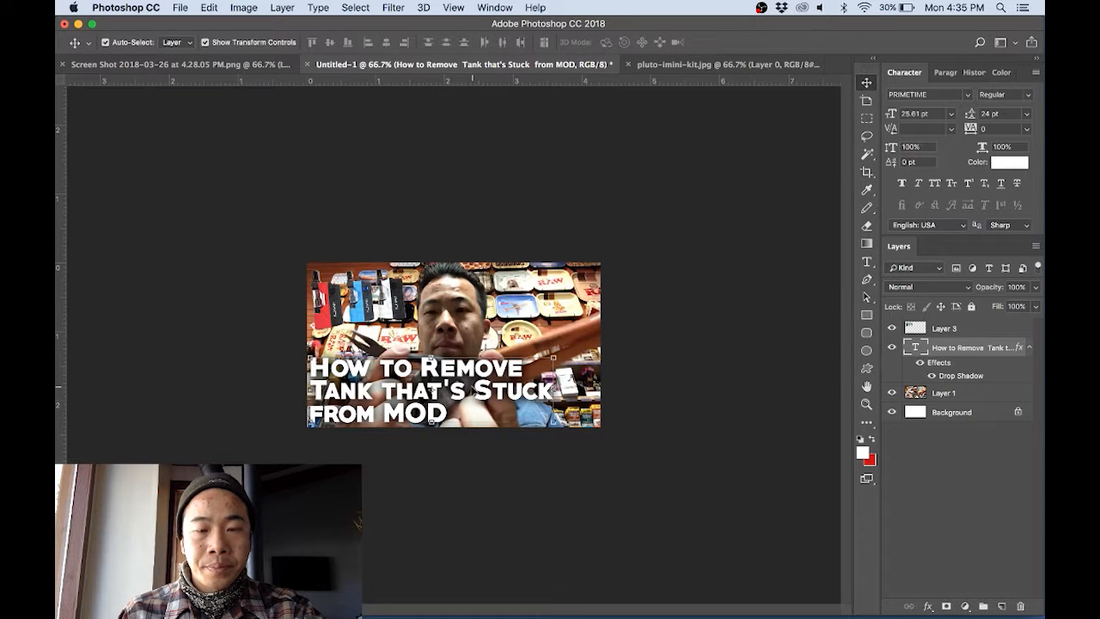
Replace the title's second line with "Stuck Tank" and commit the text
{"action": "key", "text": "t"}
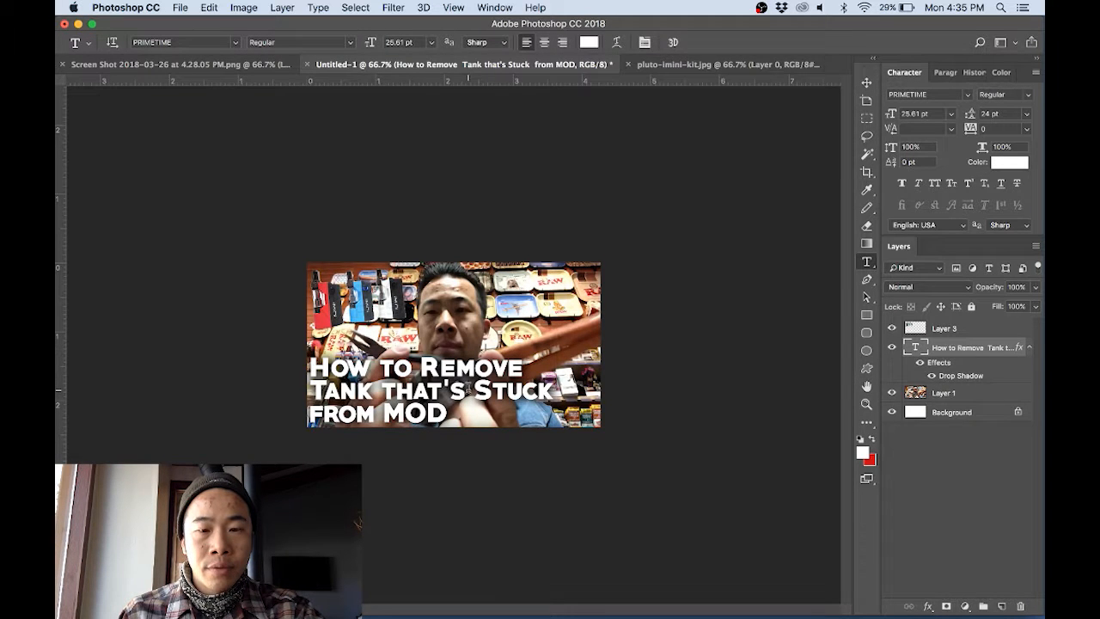
{"action": "left_click_drag", "start_coordinate": [560, 389], "coordinate": [313, 389]}
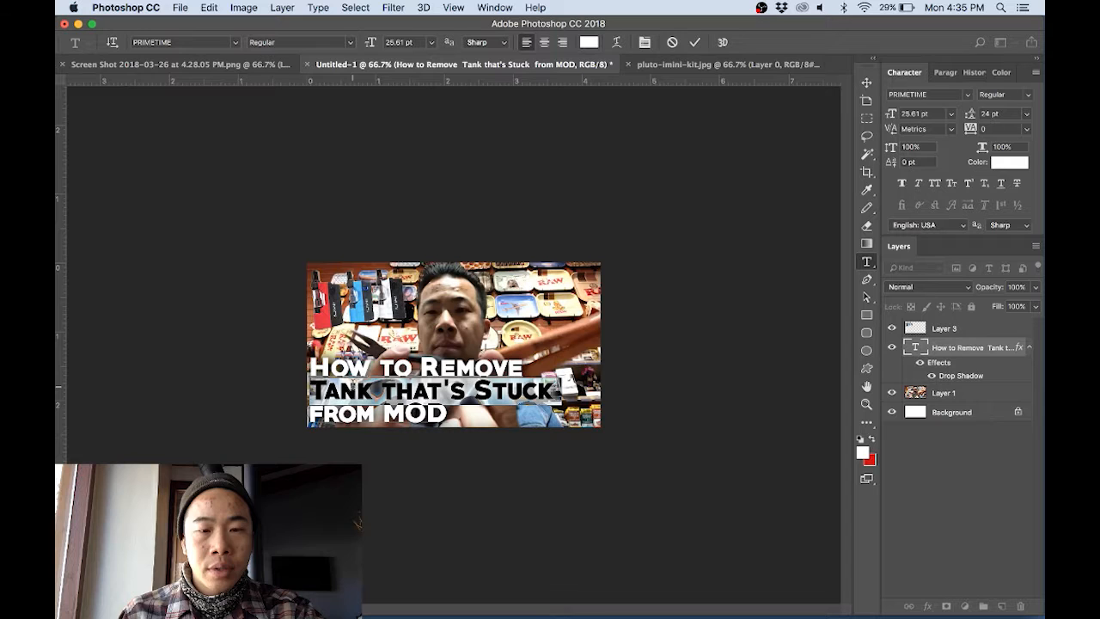
{"action": "type", "text": "Stuck Tank"}
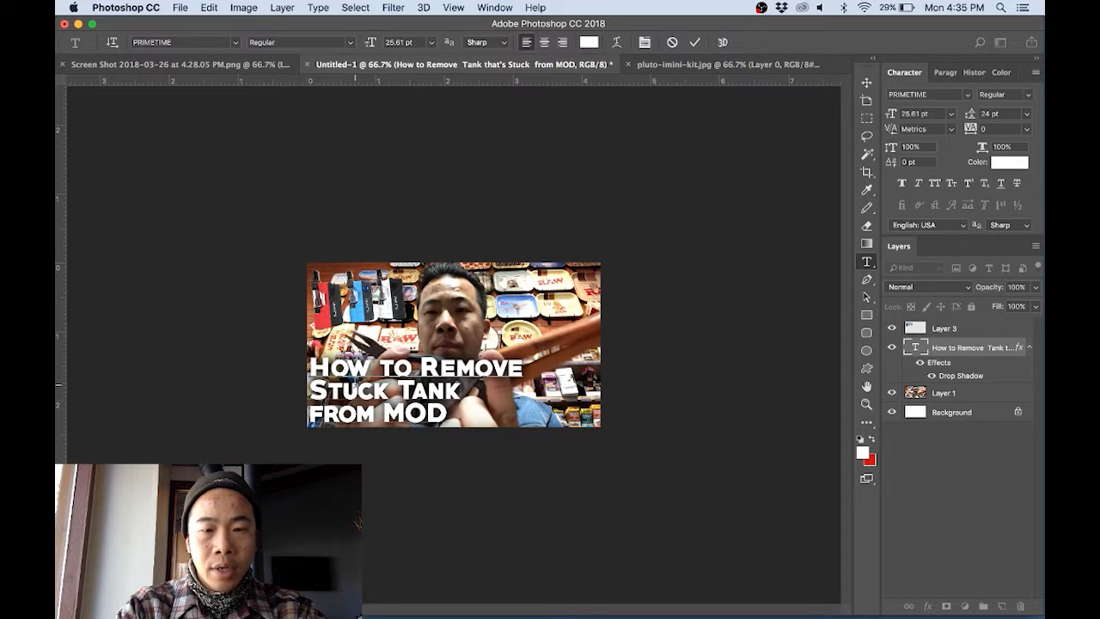
{"action": "left_click", "coordinate": [866, 83]}
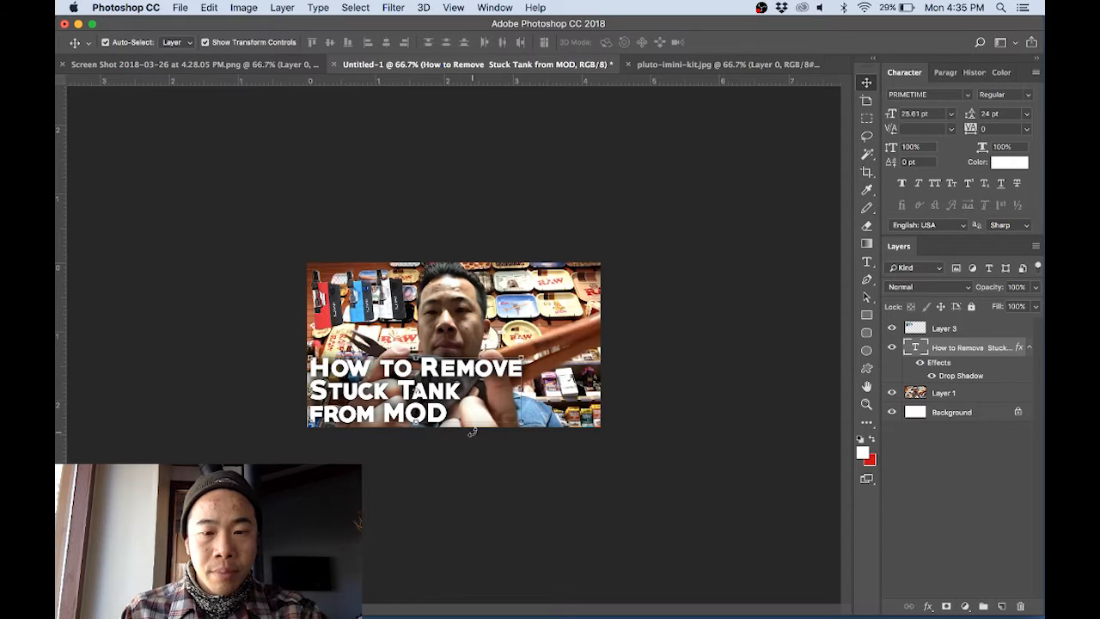
Enlarge the title text with Free Transform to about 28.51 pt and place it along the image's lower edge
{"action": "key", "text": "super+t"}
{"action": "left_click_drag", "start_coordinate": [526, 424], "coordinate": [530, 406]}
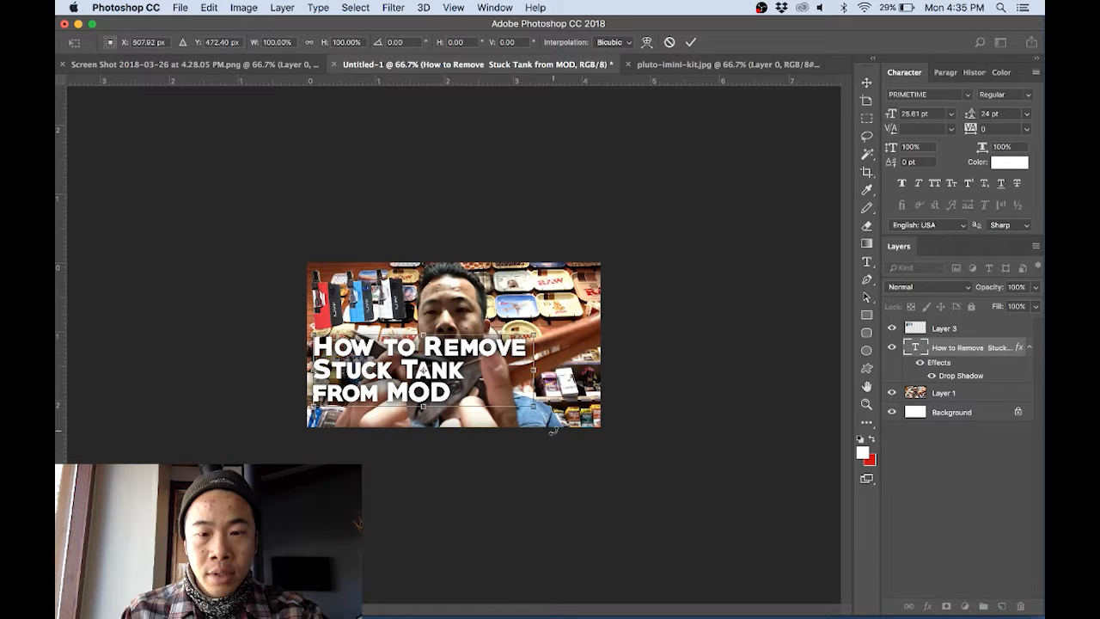
{"action": "left_click_drag", "start_coordinate": [534, 407], "coordinate": [547, 432]}
{"action": "key", "text": "super+z"}
{"action": "left_click_drag", "start_coordinate": [476, 362], "coordinate": [478, 380]}
{"action": "left_click_drag", "start_coordinate": [557, 347], "coordinate": [555, 348]}
{"action": "key", "text": "Return"}
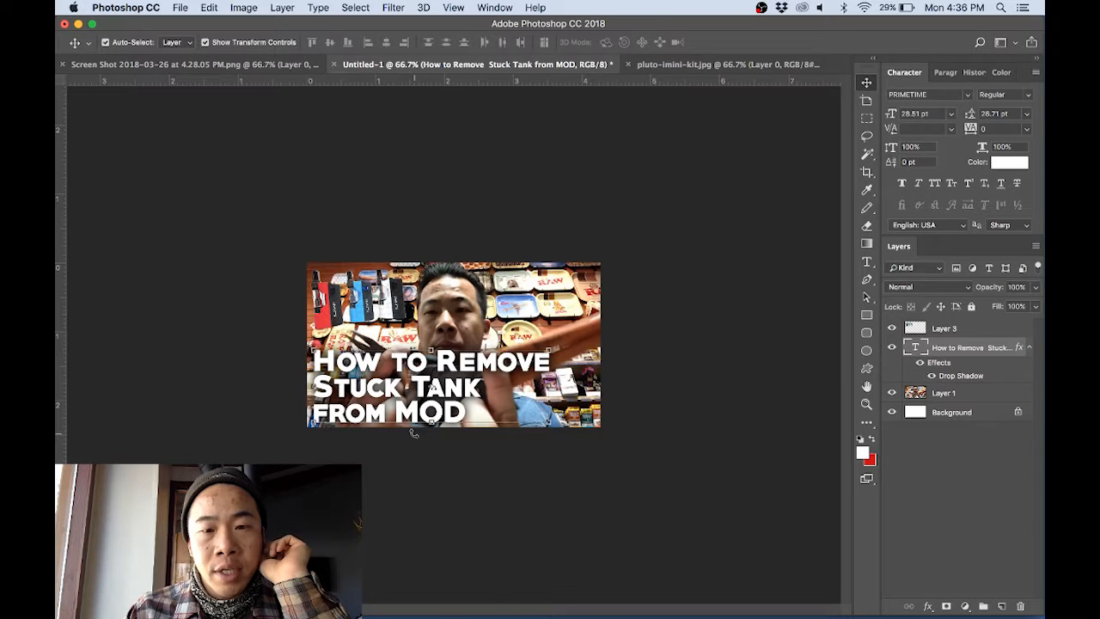
Shift the product images layer slightly away from the image's corner and apply the transformation
{"action": "left_click", "coordinate": [372, 295]}
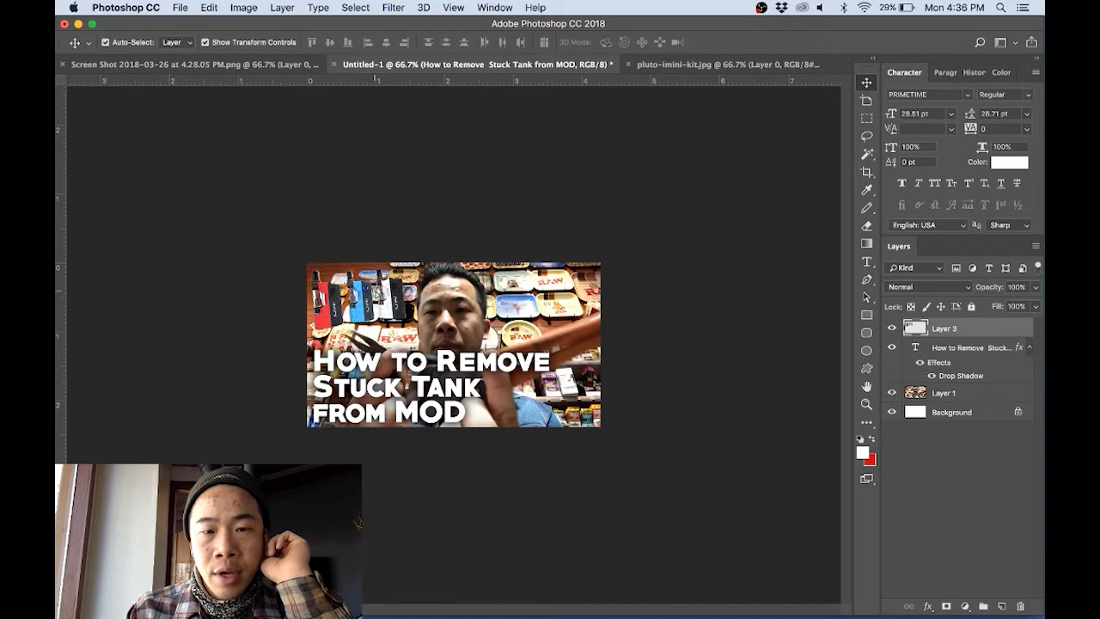
{"action": "left_click_drag", "start_coordinate": [364, 295], "coordinate": [362, 300]}
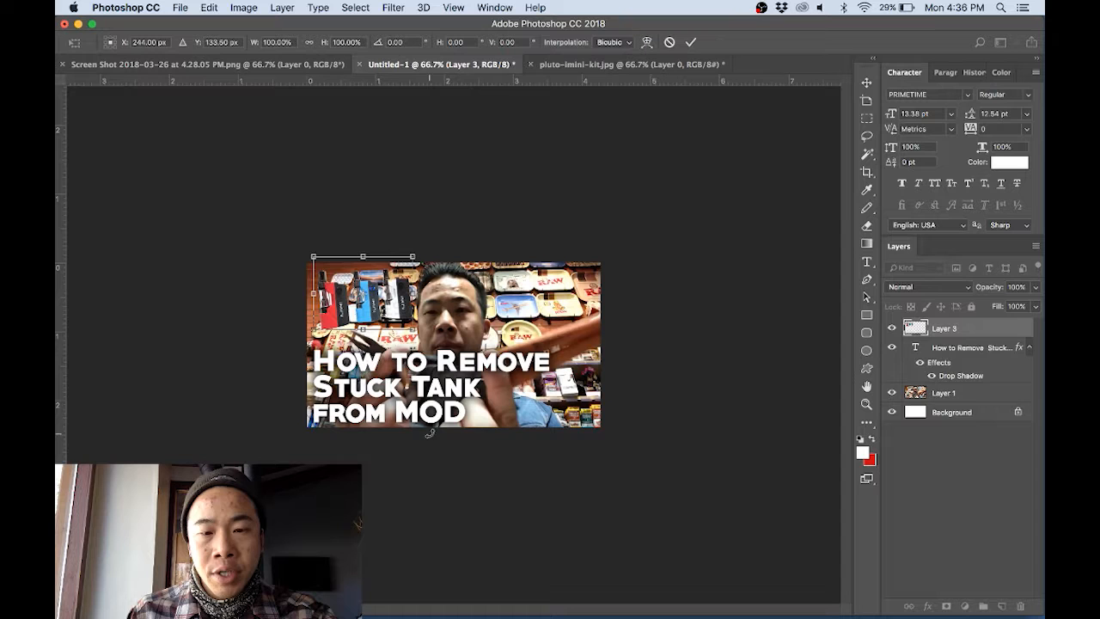
{"action": "left_click", "coordinate": [866, 83]}
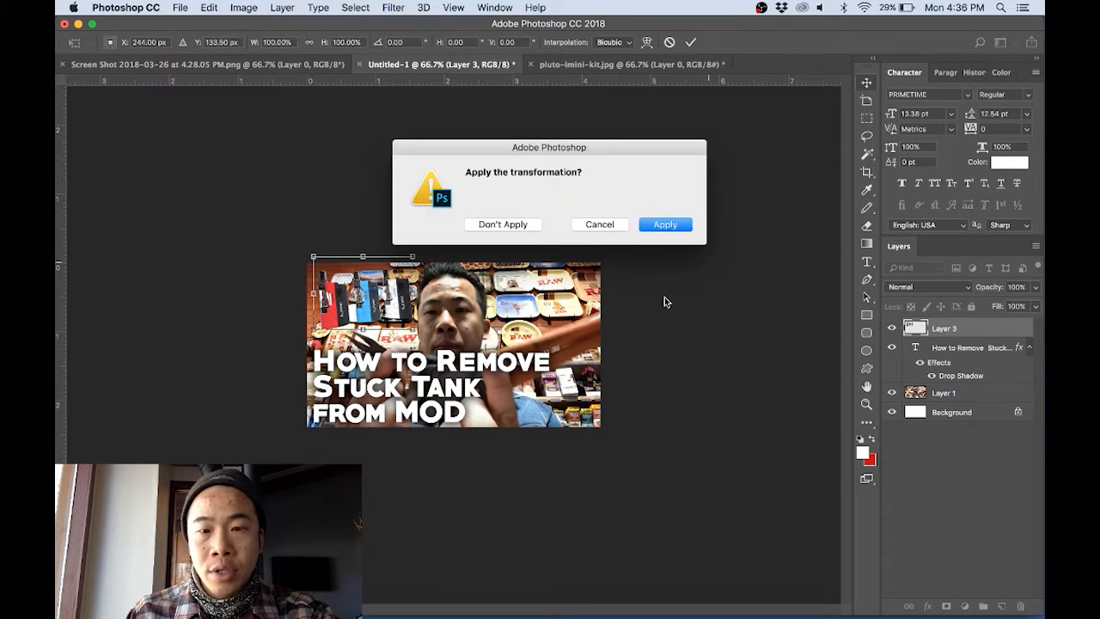
{"action": "left_click", "coordinate": [679, 226]}
Replace the word "MOD" in the title's last line with "iMini" and commit the text
{"action": "key", "text": "t"}
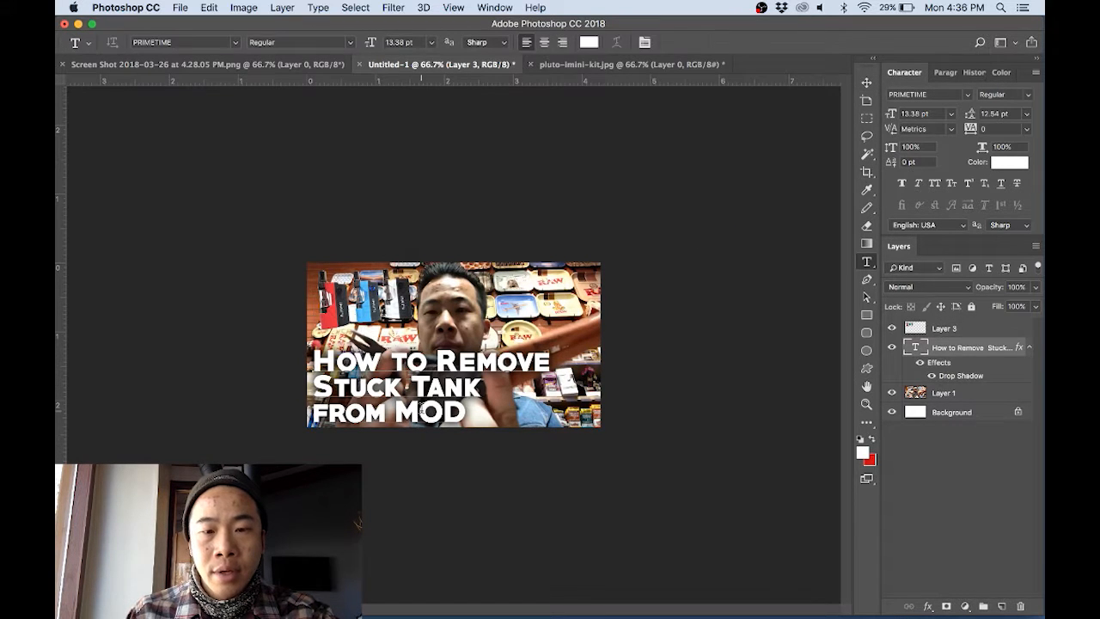
{"action": "double_click", "coordinate": [425, 411]}
{"action": "type", "text": "IMI"}
{"action": "key", "text": "BackSpace"}
{"action": "key", "text": "BackSpace"}
{"action": "key", "text": "BackSpace"}
{"action": "type", "text": "I"}
{"action": "key", "text": "BackSpace"}
{"action": "type", "text": "iMini"}
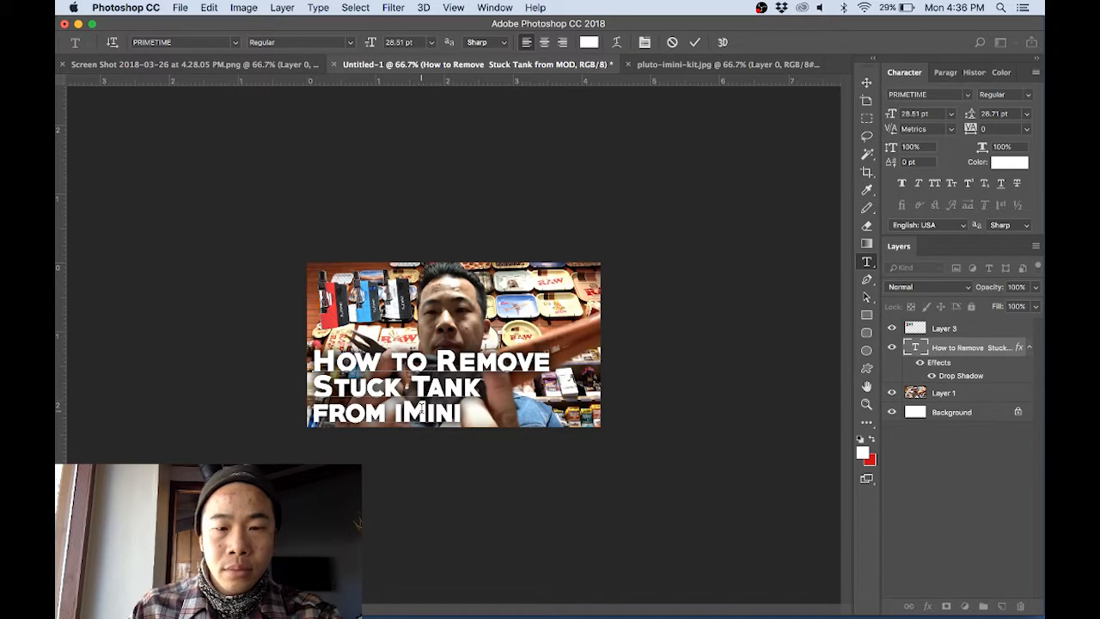
{"action": "left_click", "coordinate": [865, 82]}
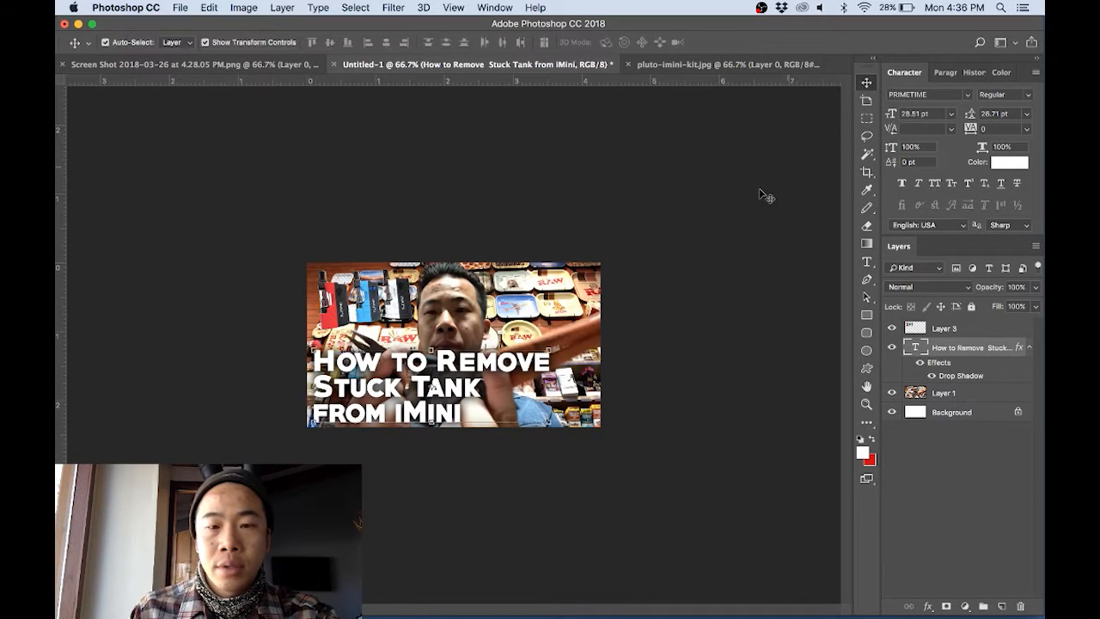
Add a Drop Shadow to the product images layer with 16 px distance, 27% spread and 92 px size
{"action": "left_click", "coordinate": [361, 290]}
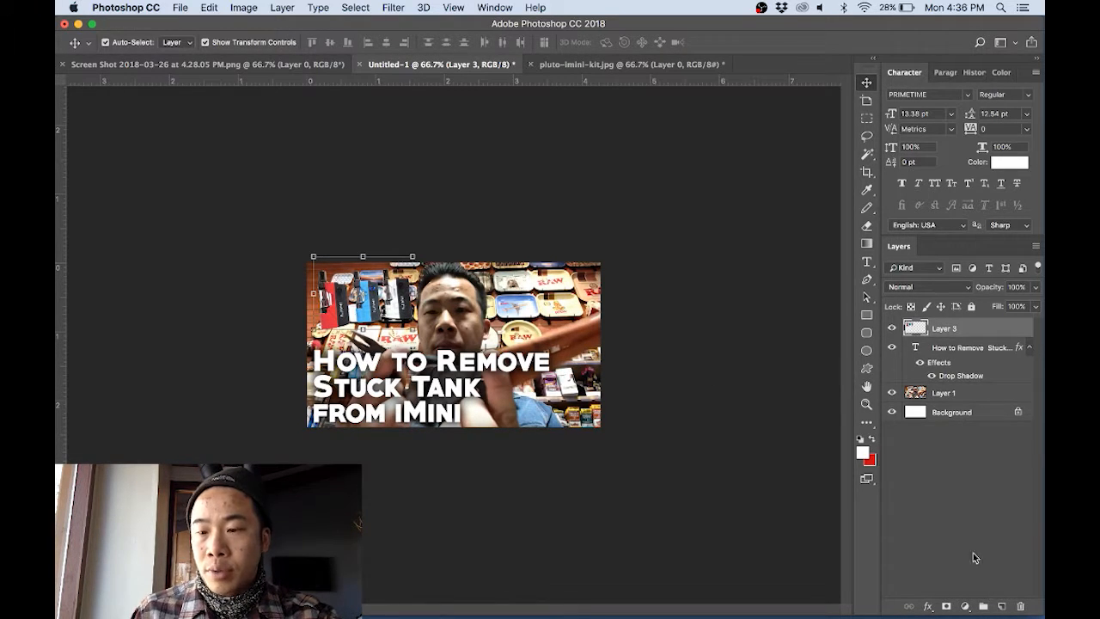
{"action": "left_click", "coordinate": [929, 607]}
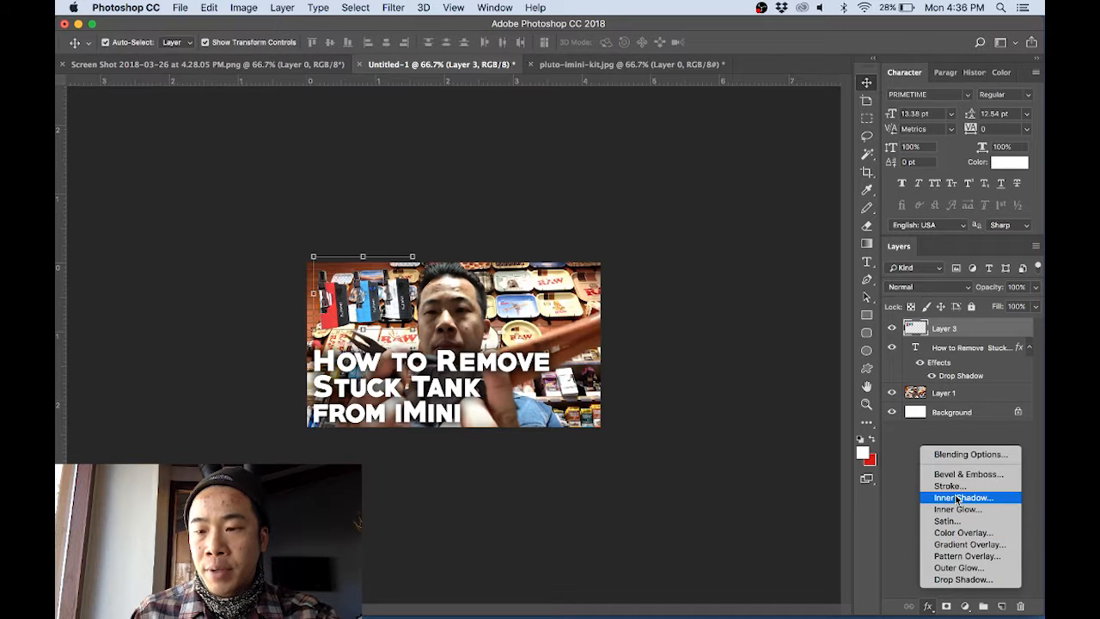
{"action": "left_click", "coordinate": [967, 581]}
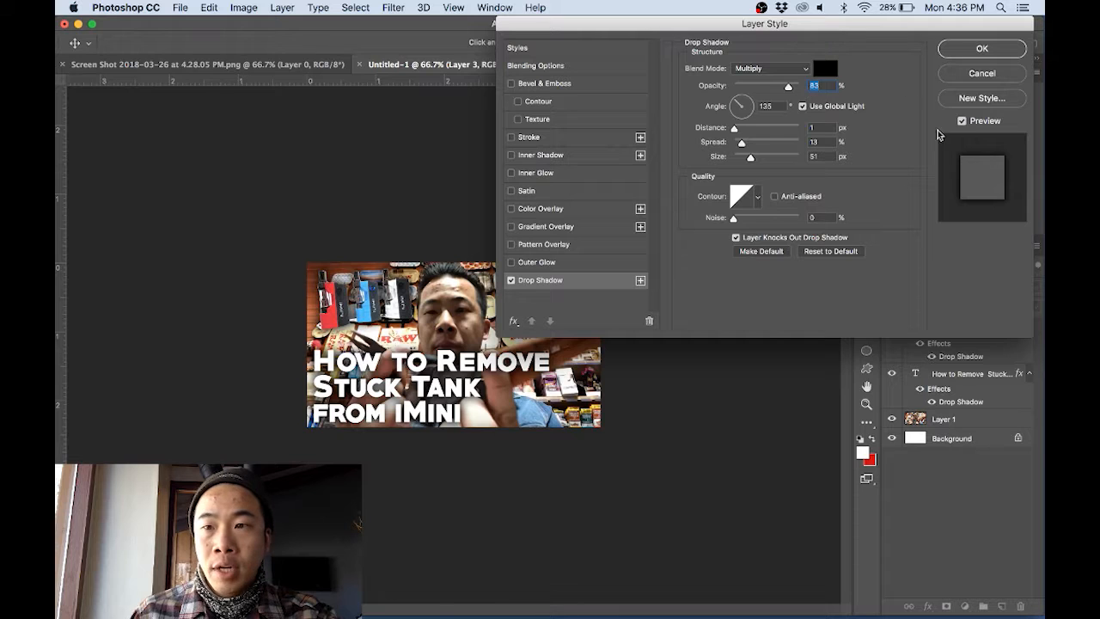
{"action": "left_click", "coordinate": [962, 121]}
{"action": "left_click", "coordinate": [962, 121]}
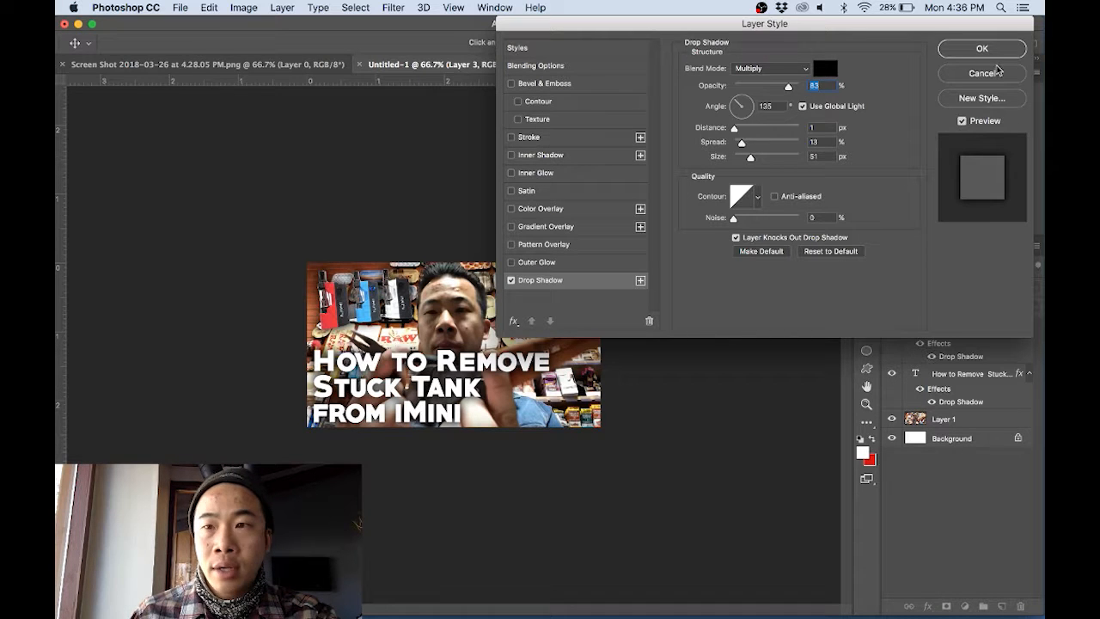
{"action": "left_click_drag", "start_coordinate": [735, 128], "coordinate": [760, 159]}
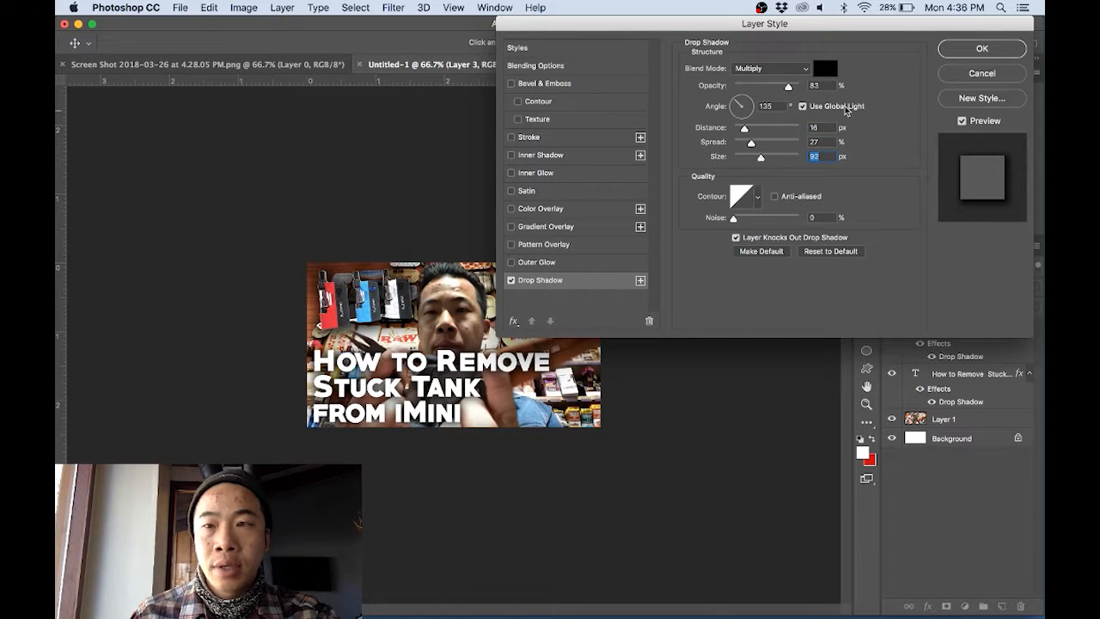
{"action": "left_click", "coordinate": [962, 121]}
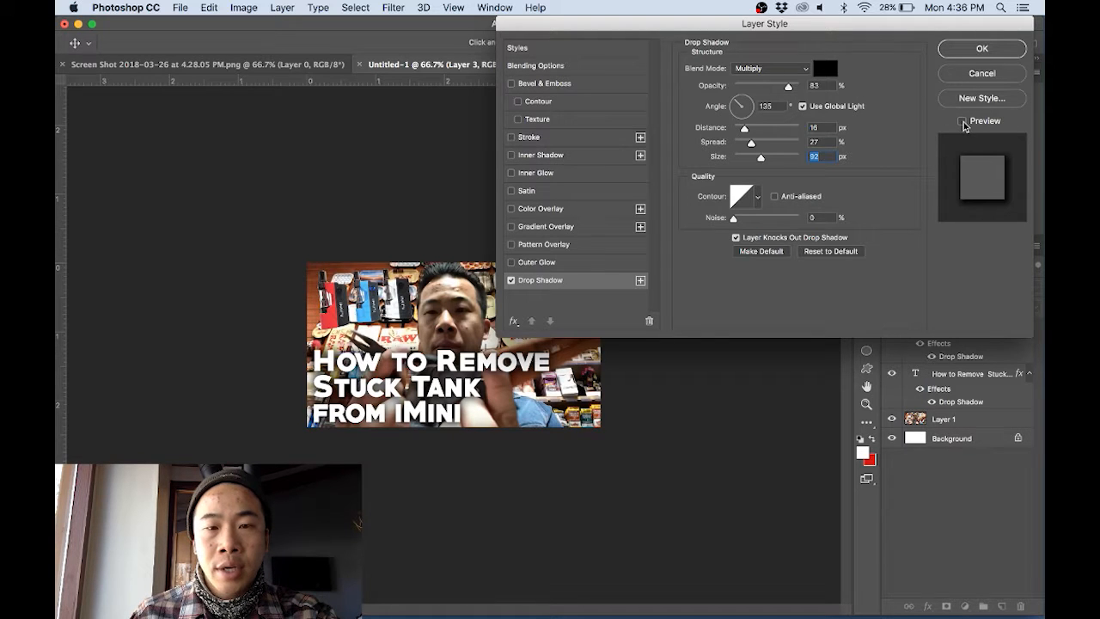
{"action": "left_click", "coordinate": [963, 121]}
{"action": "left_click", "coordinate": [981, 49]}
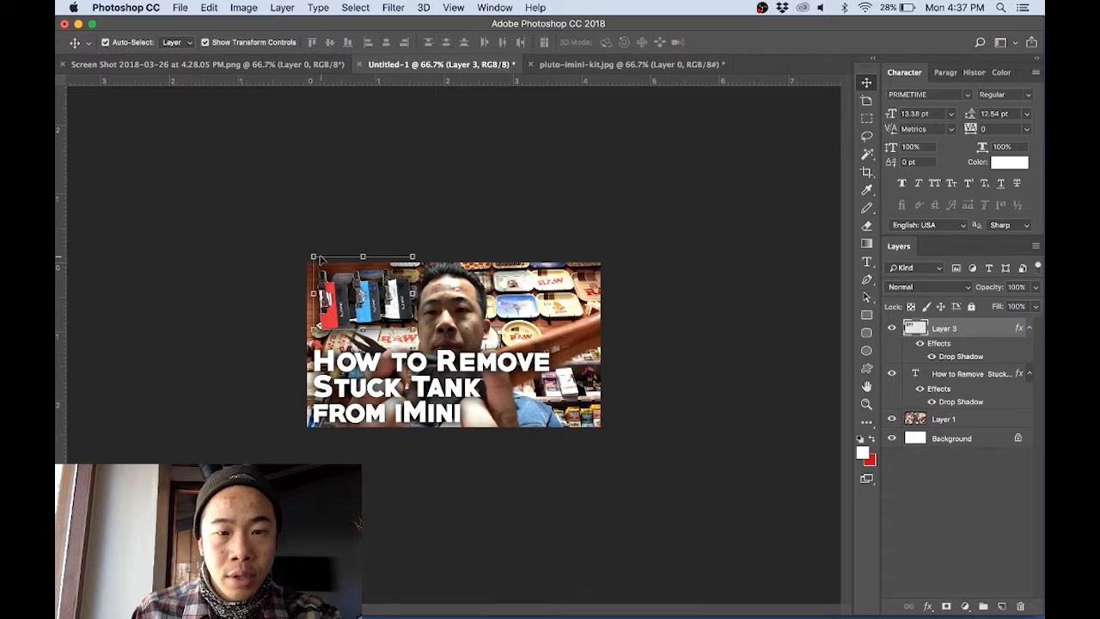
Enlarge the product images slightly toward the image's upper-left corner, commit the transformation and deselect the layer
{"action": "left_click_drag", "start_coordinate": [315, 257], "coordinate": [304, 250]}
{"action": "key", "text": "Return"}
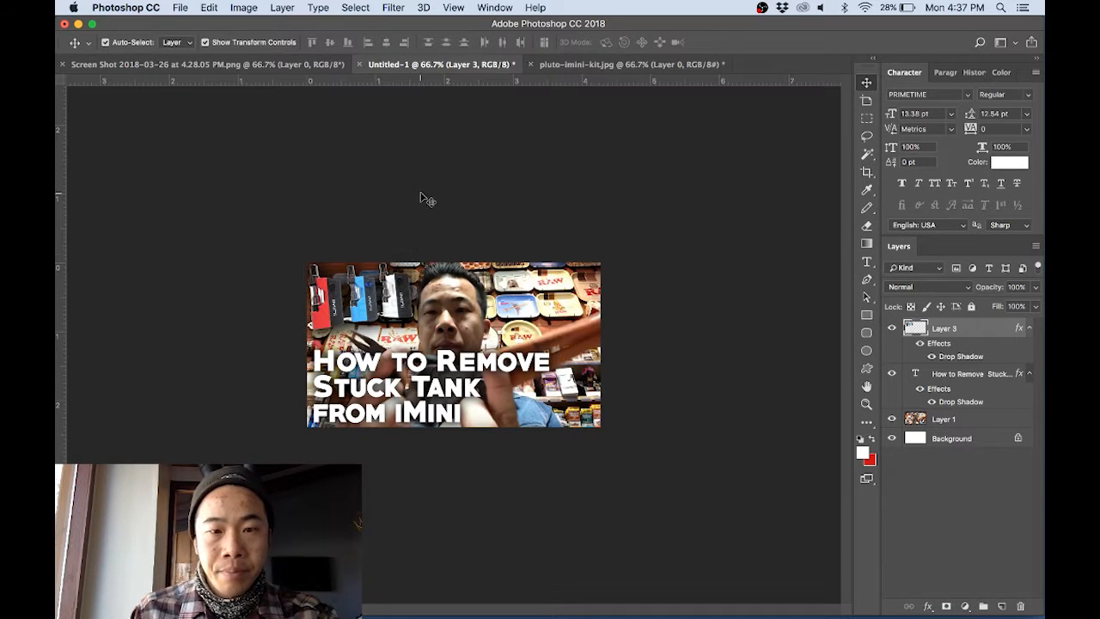
{"action": "left_click", "coordinate": [422, 196]}
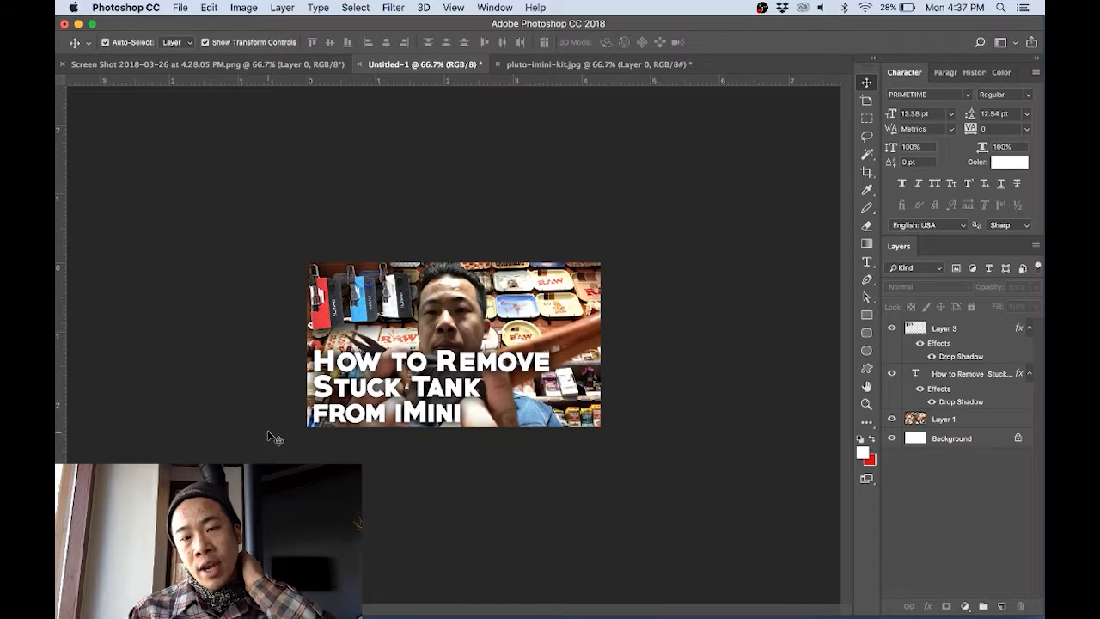
Add a new layer above the title layer and marquee-select the title area across the lower half of the image
{"action": "left_click", "coordinate": [327, 276]}
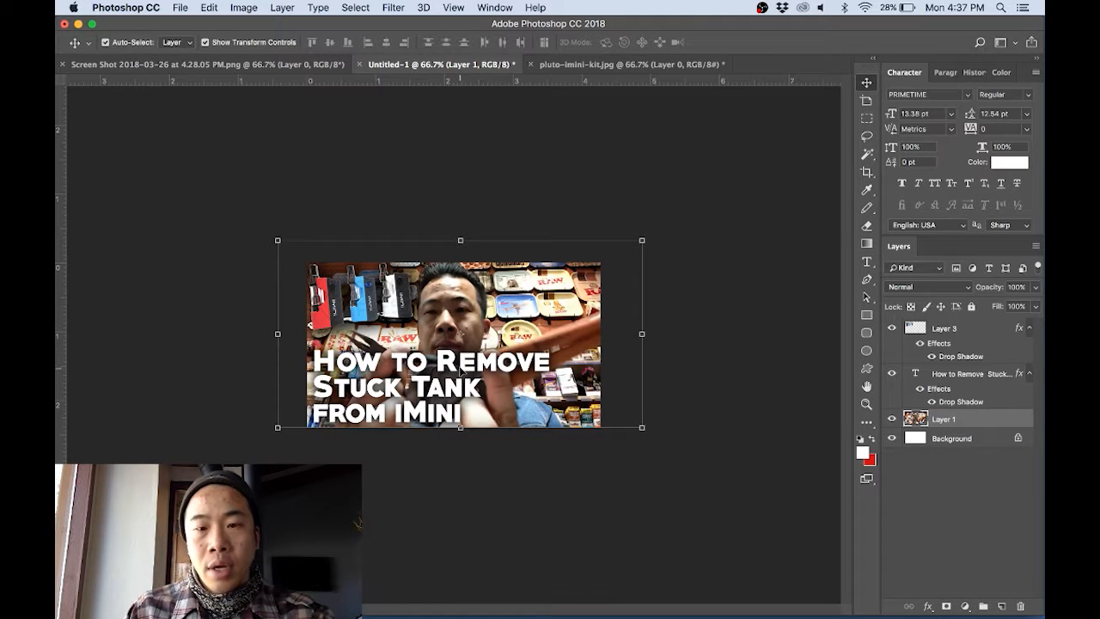
{"action": "left_click", "coordinate": [460, 371]}
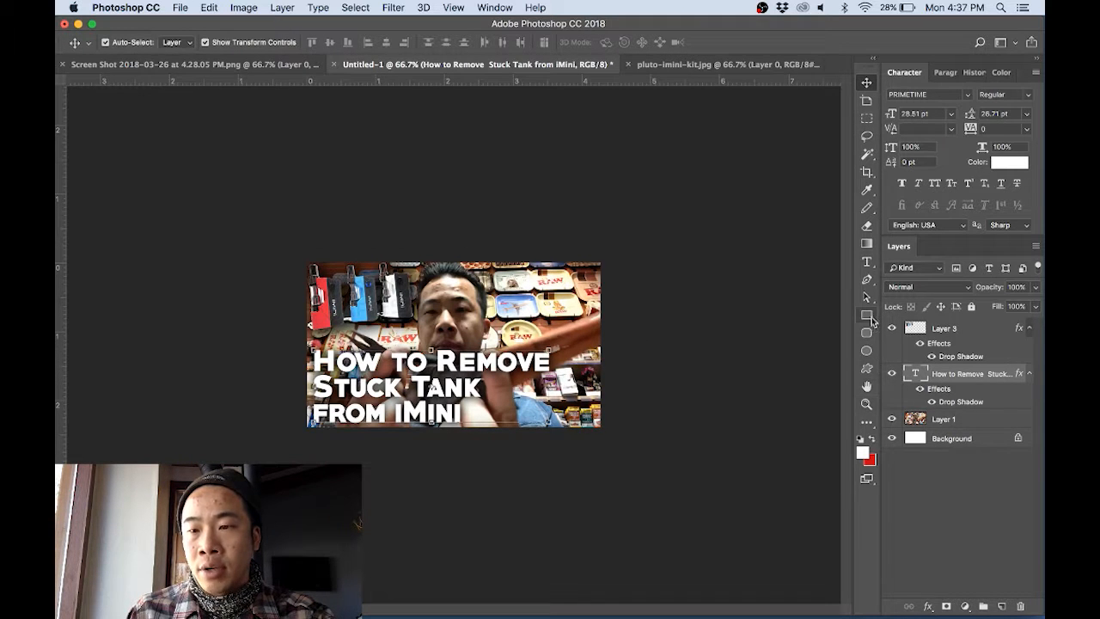
{"action": "left_click", "coordinate": [1001, 605]}
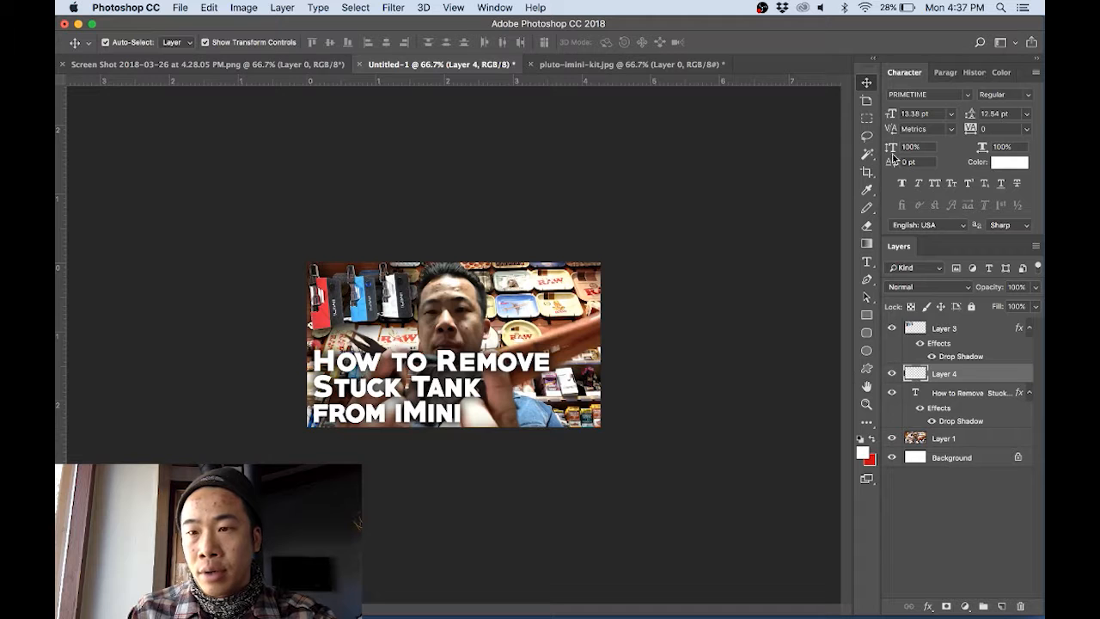
{"action": "left_click", "coordinate": [865, 120]}
{"action": "left_click_drag", "start_coordinate": [308, 346], "coordinate": [627, 457]}
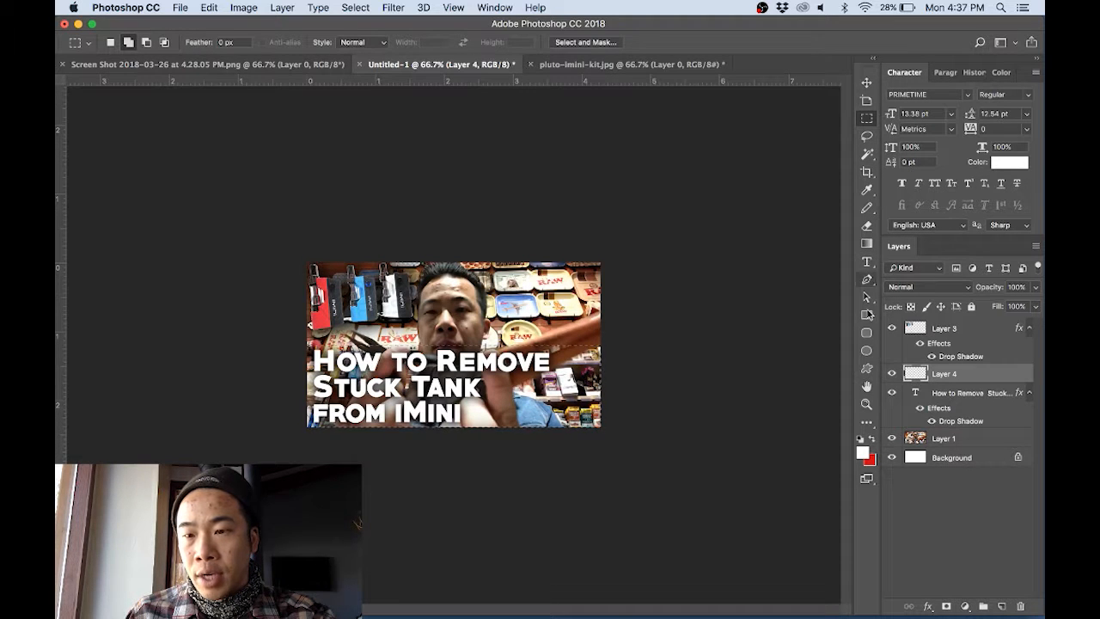
Fill the selected area on the new layer with white (#ffffff) using the Paint Bucket, and deselect the layer
{"action": "left_click", "coordinate": [867, 369]}
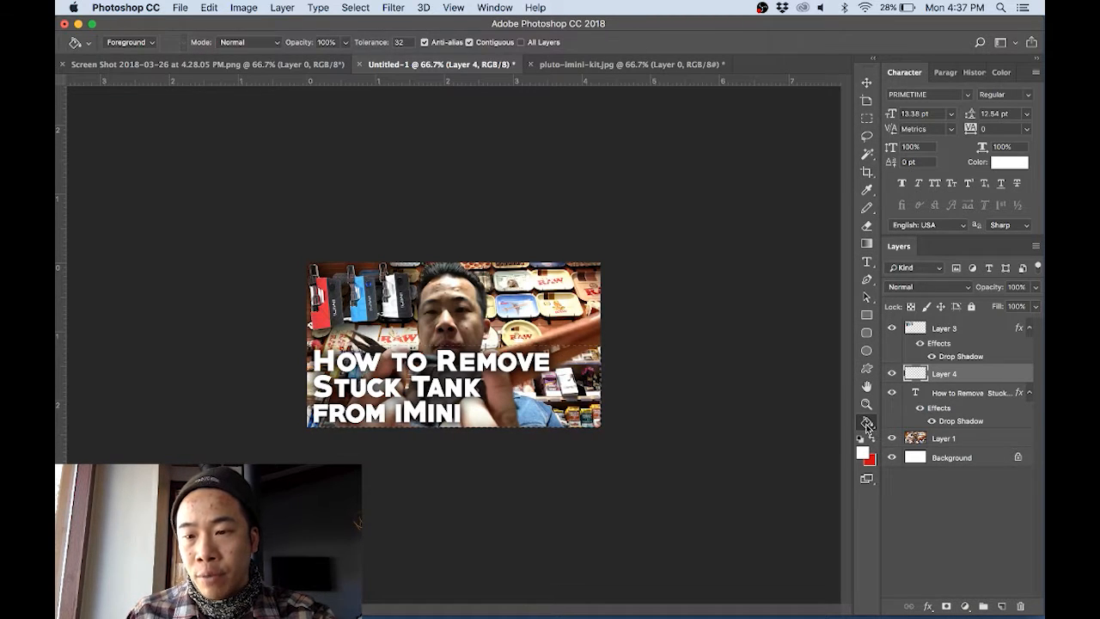
{"action": "left_click", "coordinate": [864, 455]}
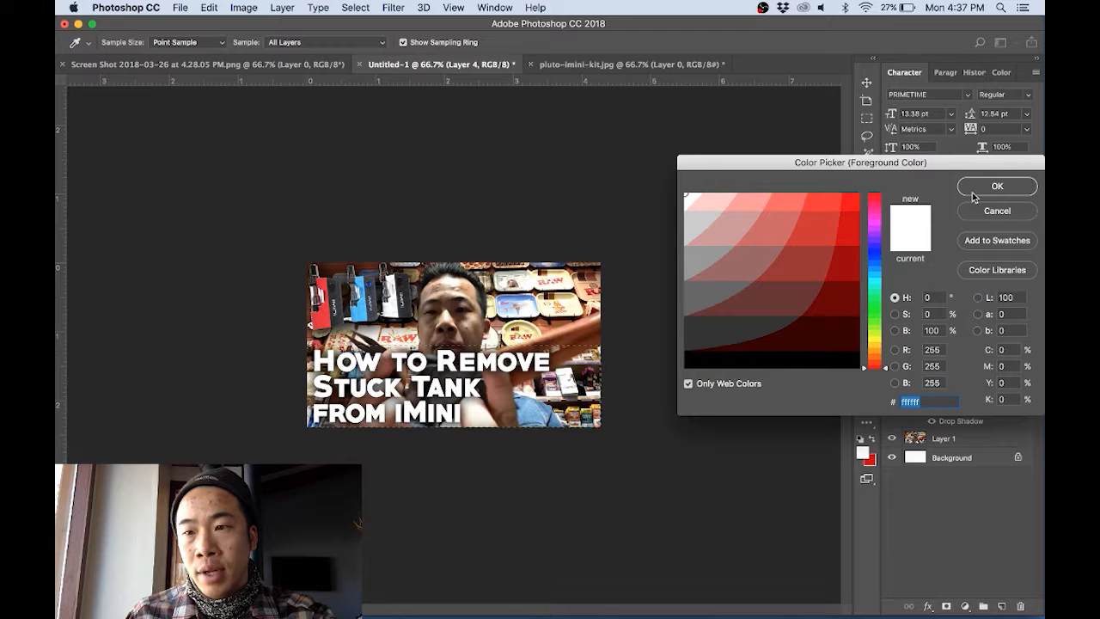
{"action": "left_click", "coordinate": [996, 187]}
{"action": "key", "text": "g"}
{"action": "left_click", "coordinate": [569, 389]}
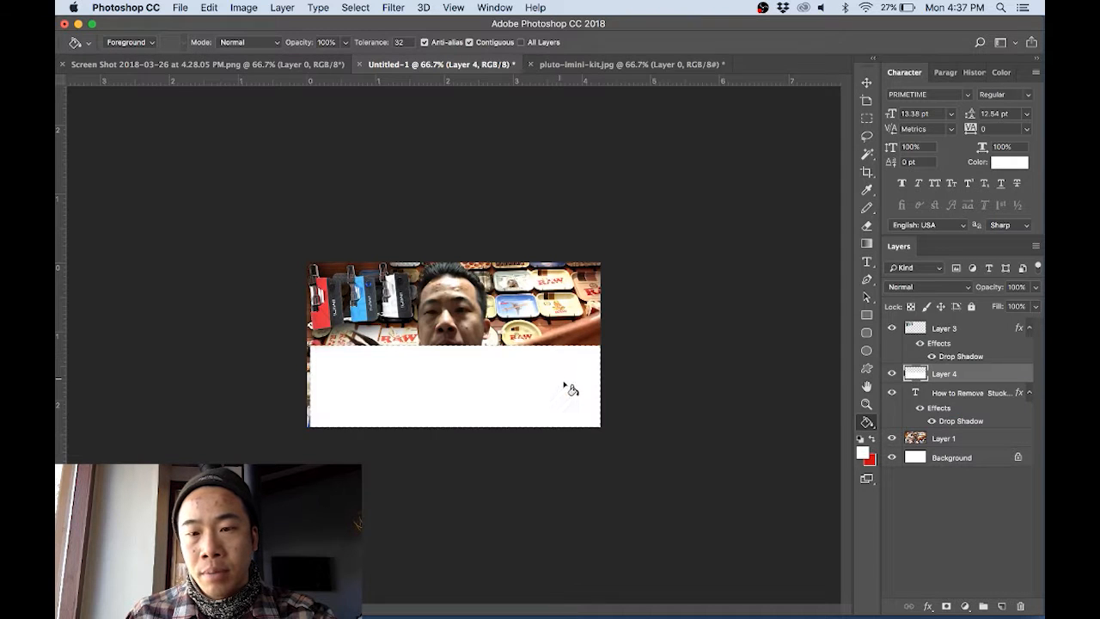
{"action": "left_click", "coordinate": [943, 500]}
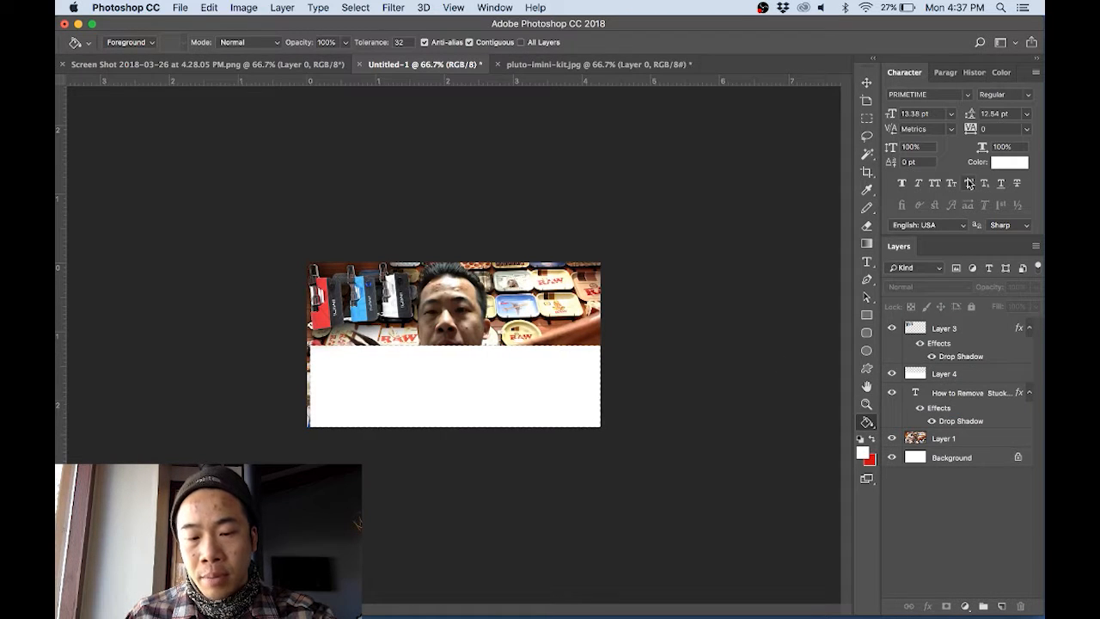
Place the white band layer beneath the title layer and stretch it past the image's left edge
{"action": "left_click_drag", "start_coordinate": [955, 375], "coordinate": [950, 427]}
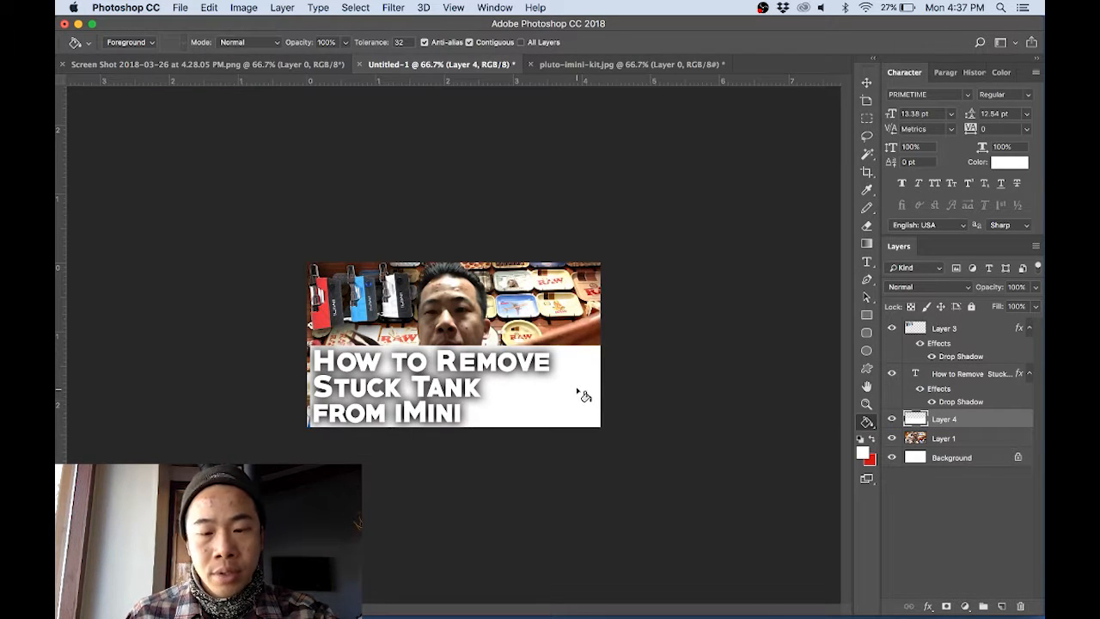
{"action": "key", "text": "v"}
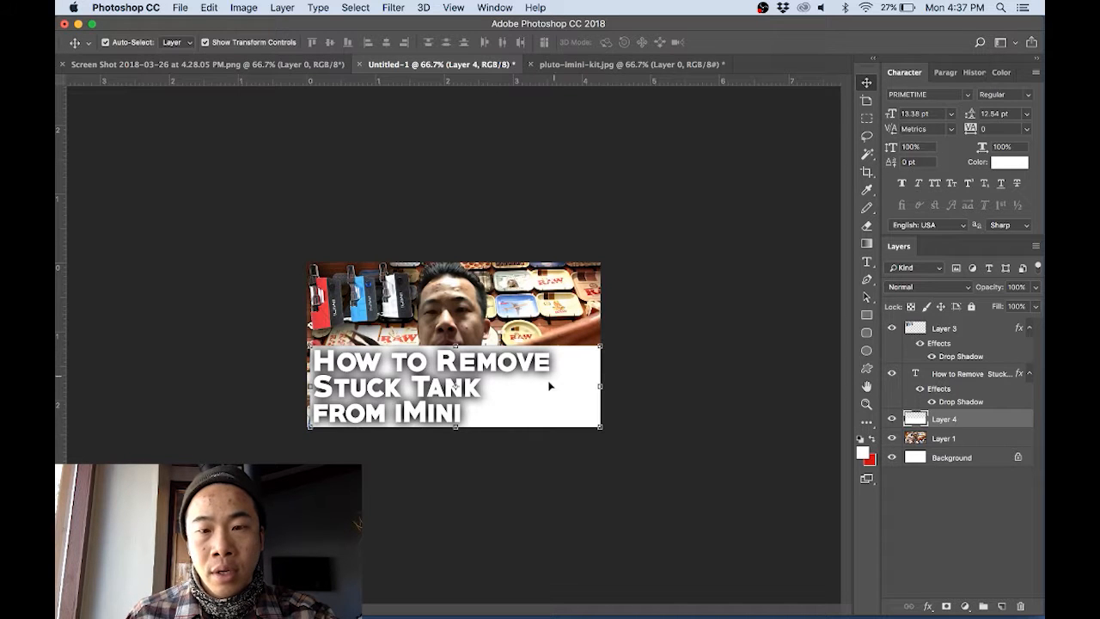
{"action": "left_click_drag", "start_coordinate": [311, 345], "coordinate": [296, 345]}
{"action": "key", "text": "Return"}
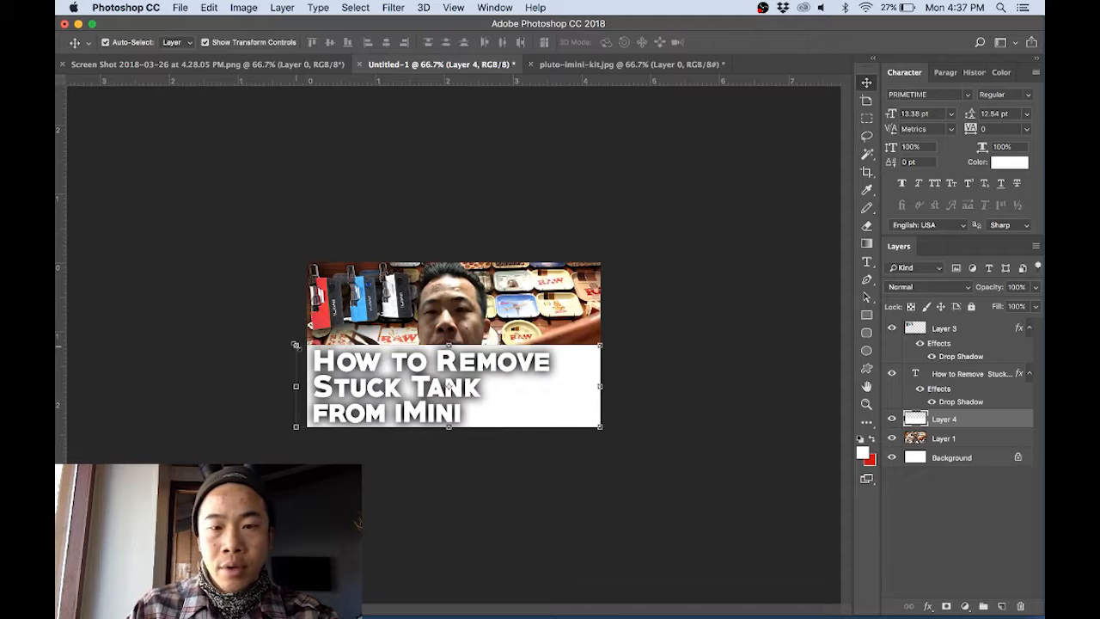
{"action": "left_click", "coordinate": [703, 345]}
{"action": "left_click", "coordinate": [460, 415]}
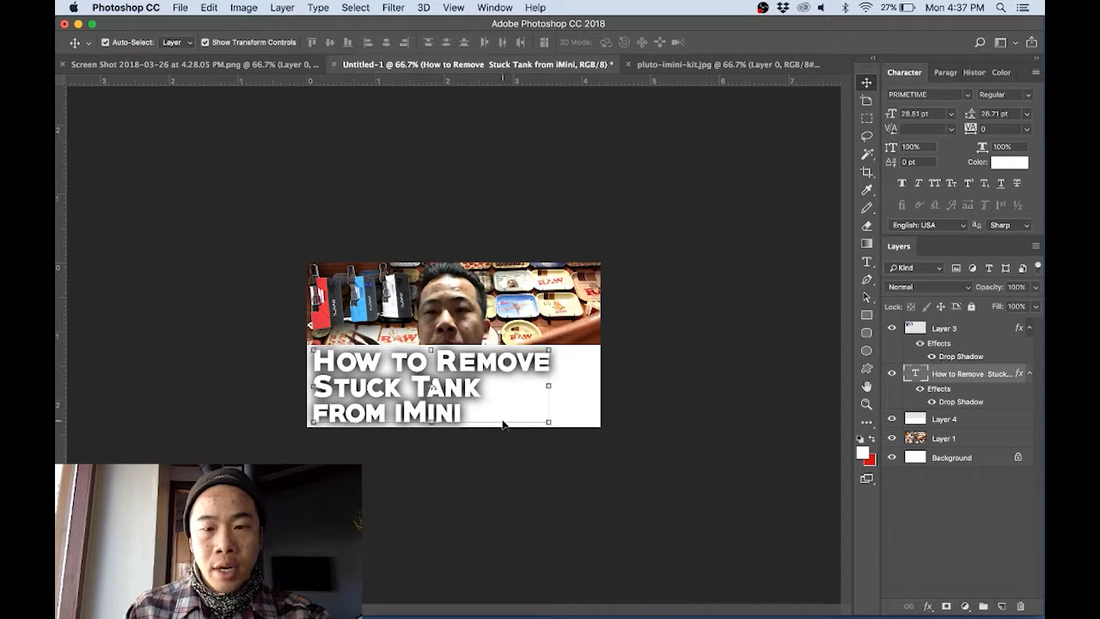
{"action": "left_click", "coordinate": [1034, 288]}
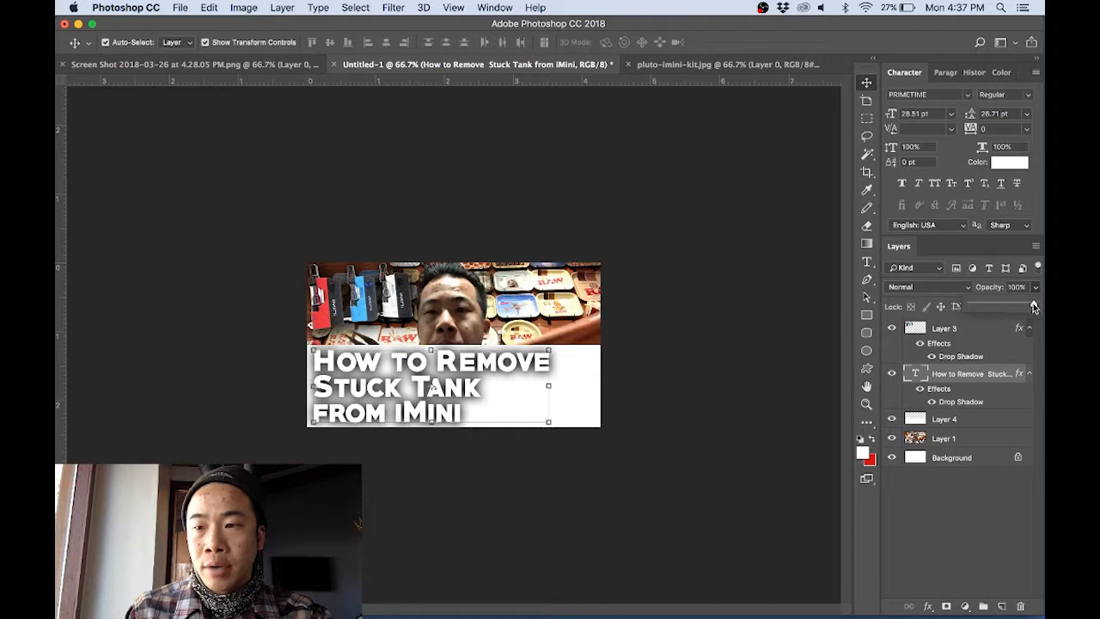
{"action": "left_click_drag", "start_coordinate": [1011, 305], "coordinate": [1041, 305]}
{"action": "left_click", "coordinate": [993, 517]}
Set the white band layer's opacity to 58% and deselect the layer
{"action": "left_click", "coordinate": [950, 419]}
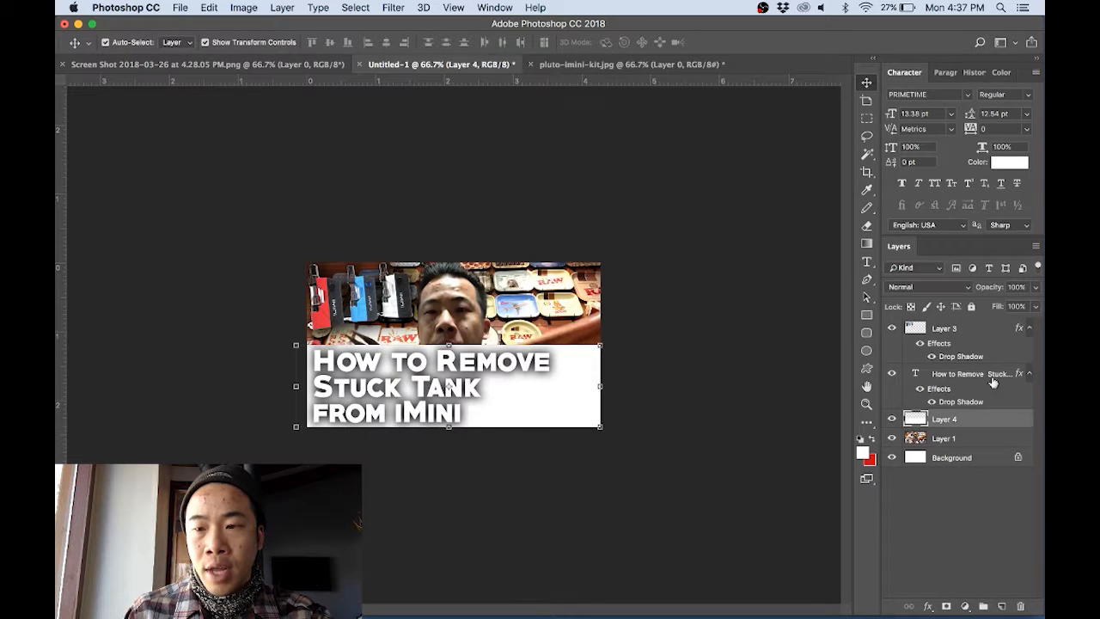
{"action": "left_click", "coordinate": [1037, 289]}
{"action": "left_click_drag", "start_coordinate": [1035, 306], "coordinate": [1003, 306]}
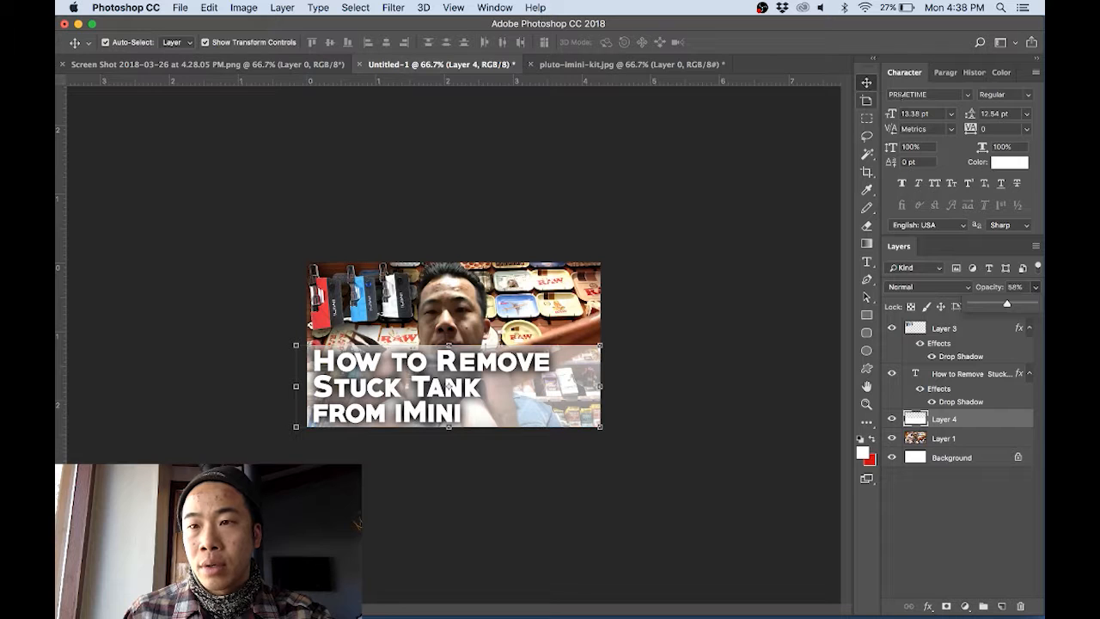
{"action": "left_click", "coordinate": [901, 33]}
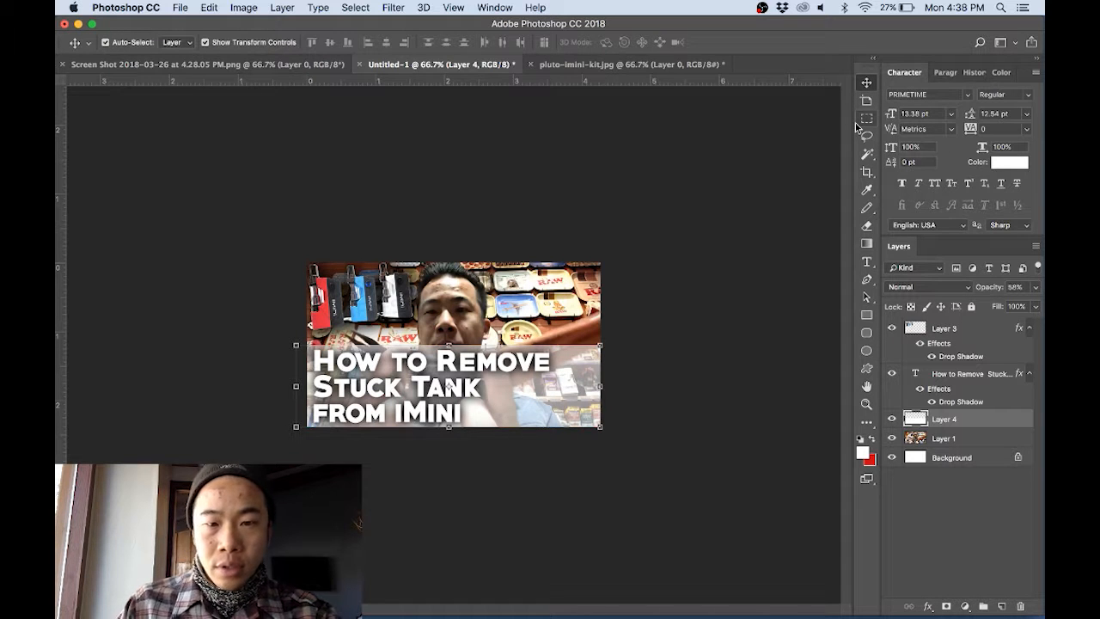
{"action": "left_click", "coordinate": [806, 159]}
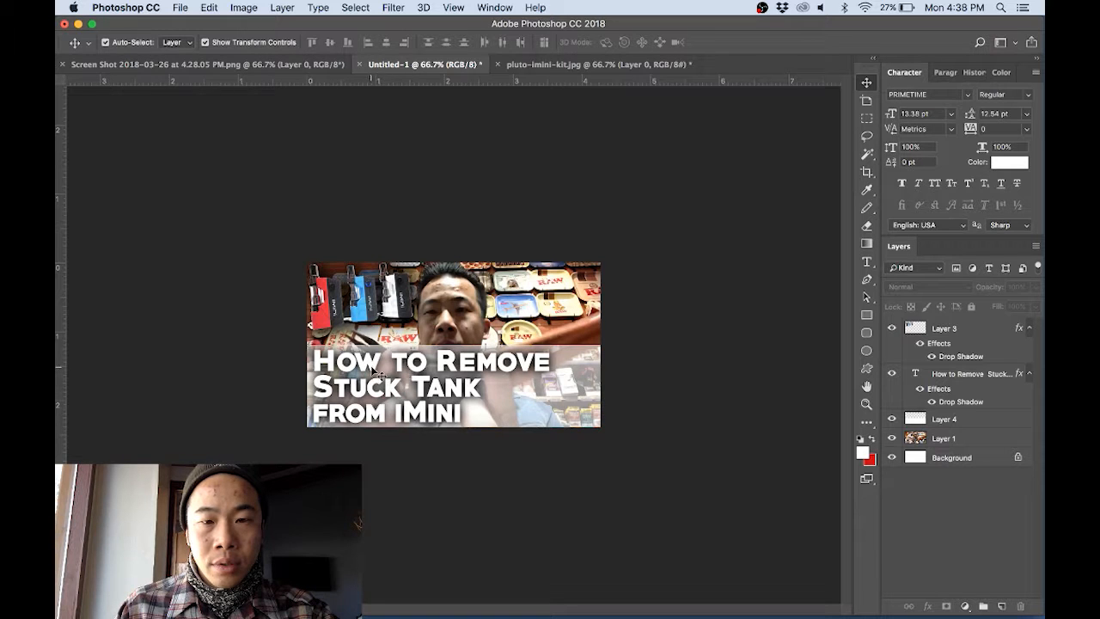
Move the product images layer from the left of the face to its right side and deselect it
{"action": "left_click", "coordinate": [376, 314]}
{"action": "left_click_drag", "start_coordinate": [375, 314], "coordinate": [528, 316]}
{"action": "left_click", "coordinate": [700, 314]}
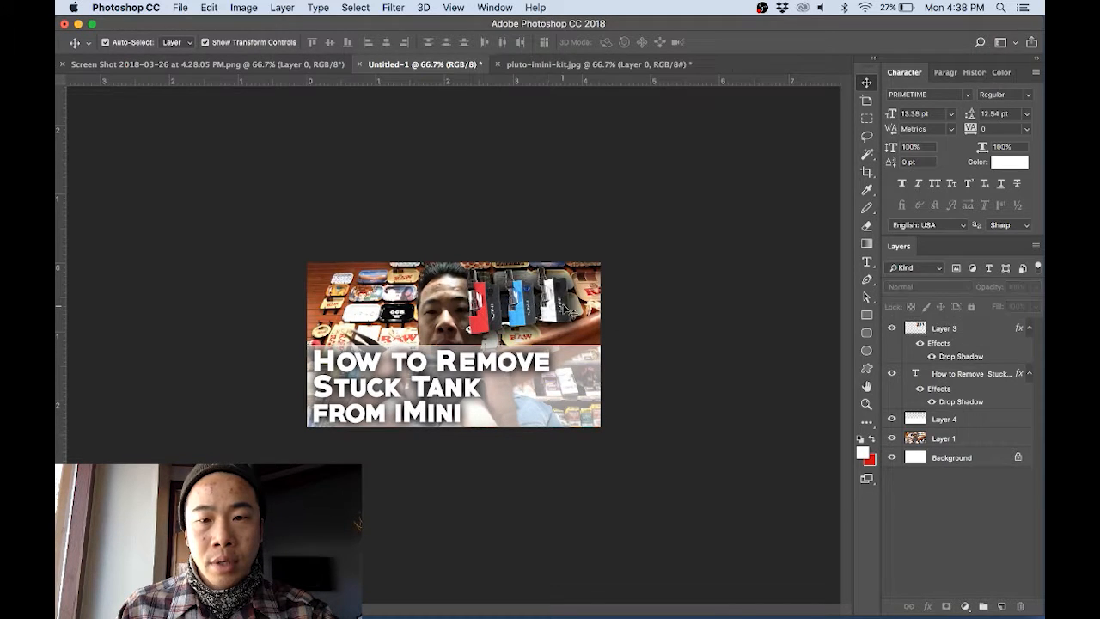
Free-transform the product images: tilt them slightly clockwise, shift and enlarge them in the image's upper-right corner, and apply the transformation
{"action": "left_click", "coordinate": [558, 299]}
{"action": "key", "text": "super+t"}
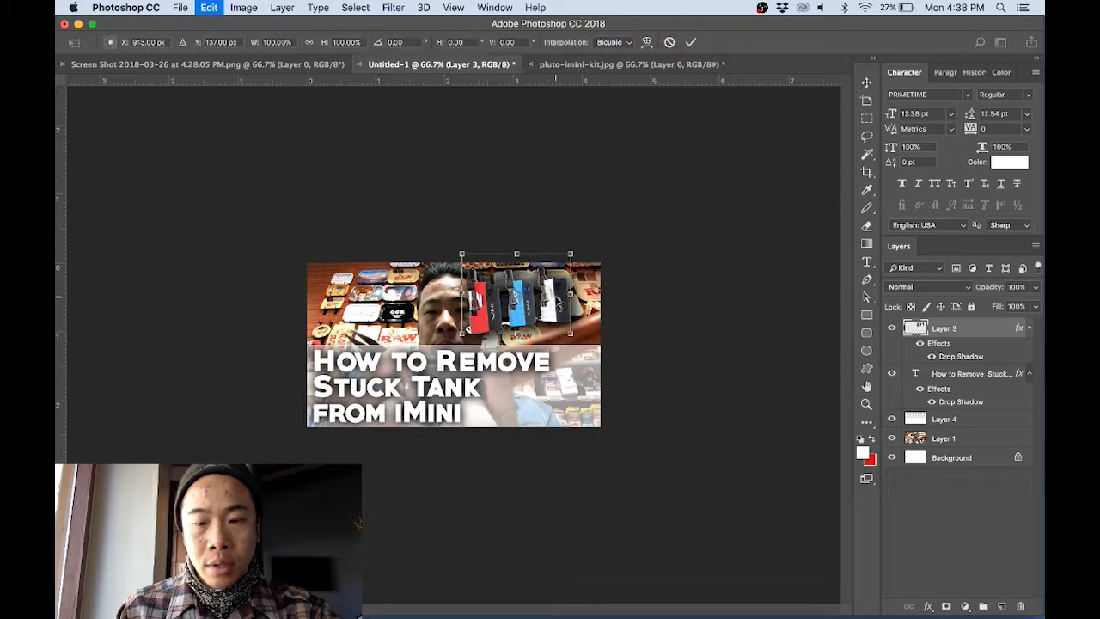
{"action": "left_click_drag", "start_coordinate": [636, 304], "coordinate": [628, 321]}
{"action": "left_click_drag", "start_coordinate": [540, 309], "coordinate": [572, 321]}
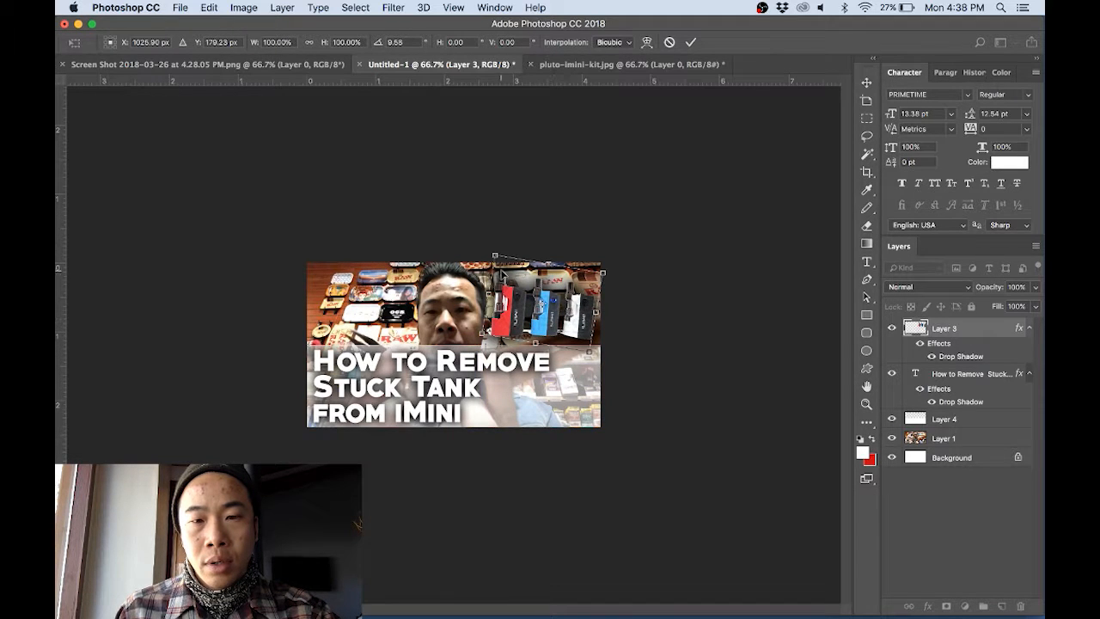
{"action": "left_click_drag", "start_coordinate": [494, 254], "coordinate": [490, 250]}
{"action": "left_click_drag", "start_coordinate": [605, 269], "coordinate": [621, 258]}
{"action": "key", "text": "Return"}
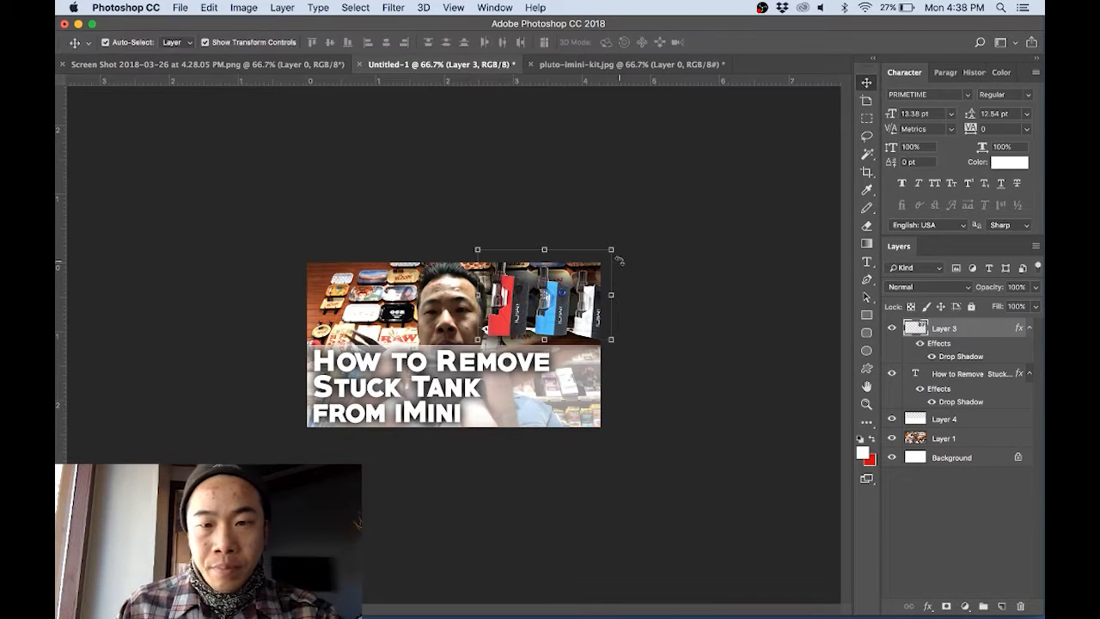
{"action": "left_click", "coordinate": [794, 230]}
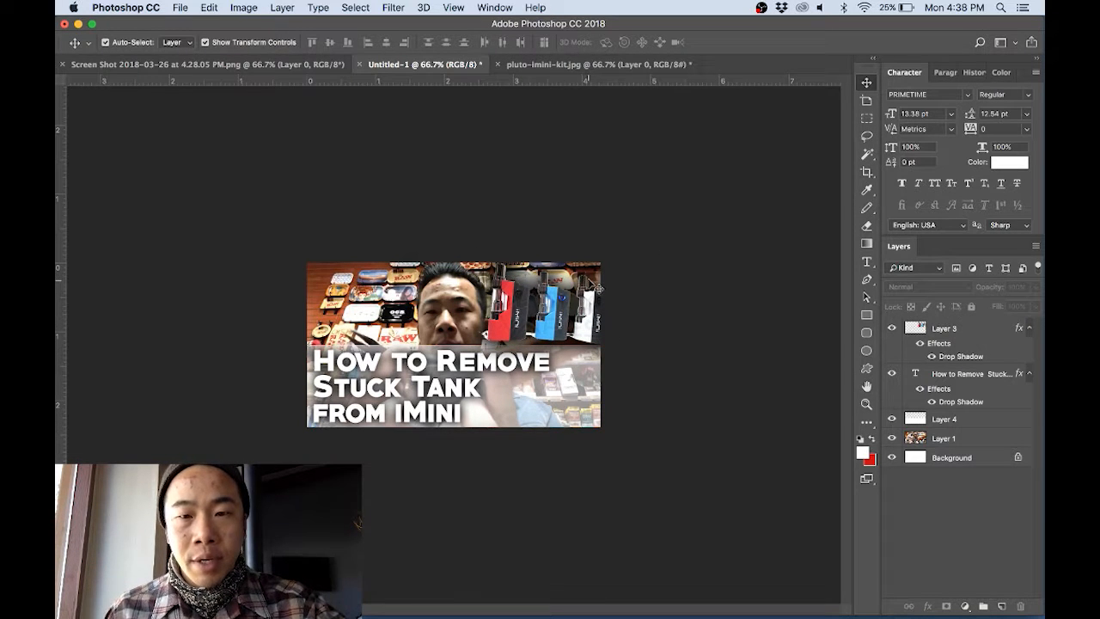
Shift the video frame left to clear the face, and enlarge the product images slightly while moving them left fully inside the image
{"action": "left_click_drag", "start_coordinate": [461, 304], "coordinate": [427, 303]}
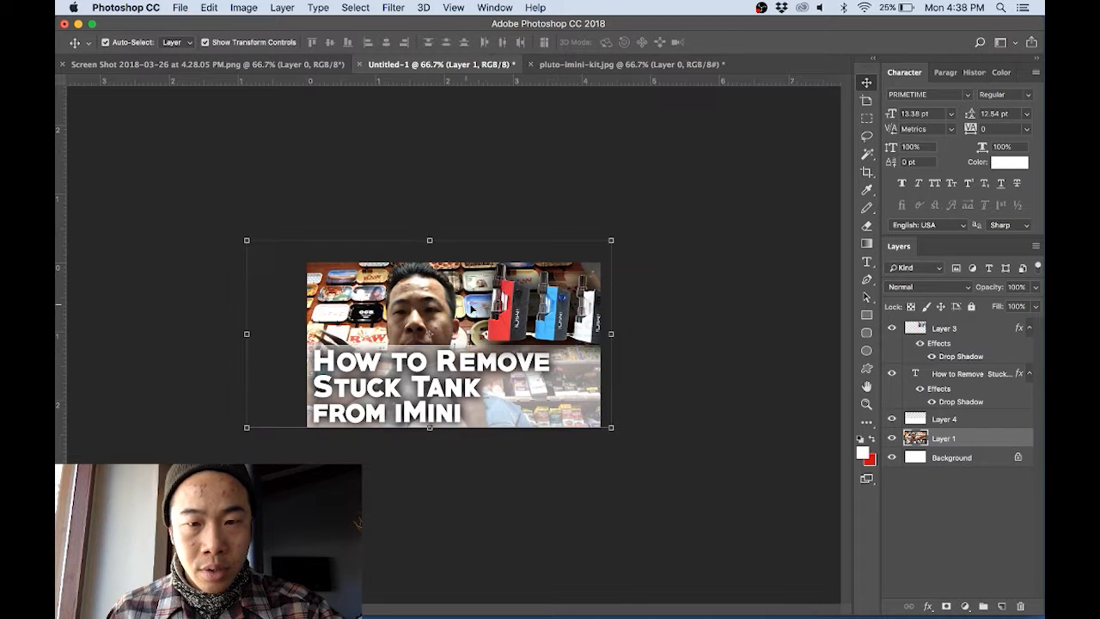
{"action": "left_click", "coordinate": [511, 324]}
{"action": "key", "text": "super+t"}
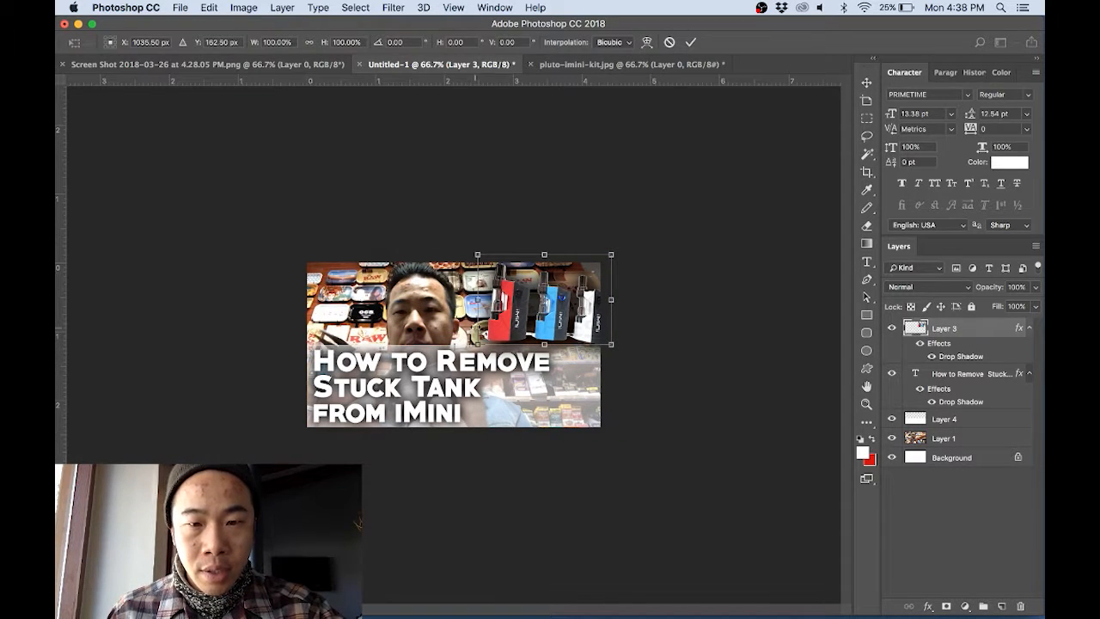
{"action": "left_click_drag", "start_coordinate": [477, 344], "coordinate": [494, 329]}
{"action": "key", "text": "Return"}
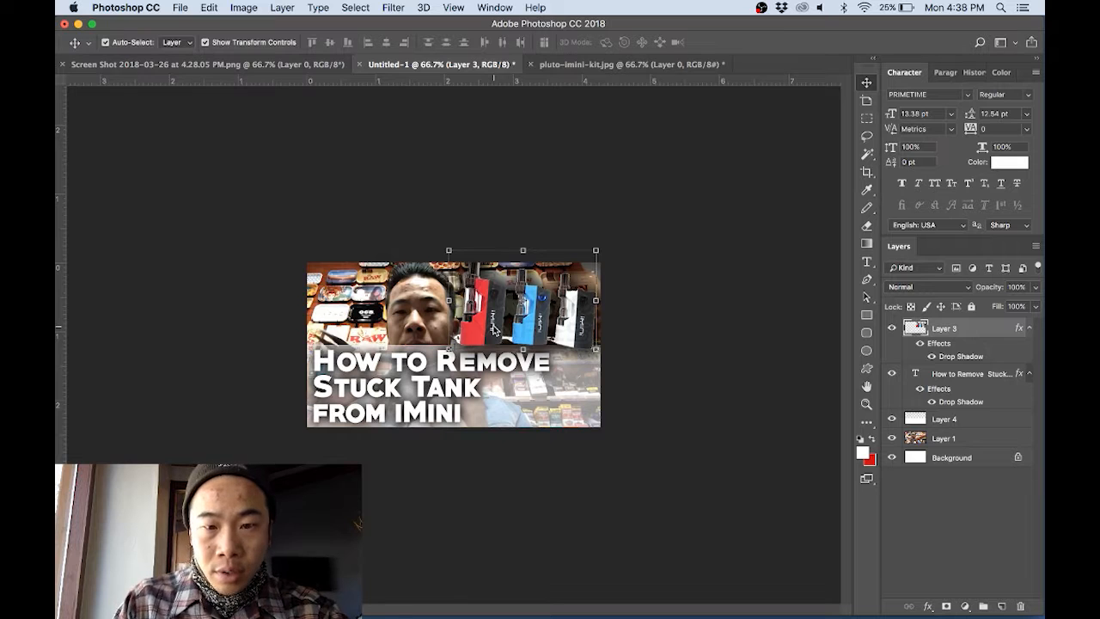
Nudge the product images down a little so they slightly overlap the title band
{"action": "key", "text": "Down"}
{"action": "key", "text": "Down"}
{"action": "key", "text": "Down"}
{"action": "key", "text": "Down"}
{"action": "key", "text": "Down"}
{"action": "key", "text": "Down"}
{"action": "key", "text": "Down"}
{"action": "key", "text": "Down"}
{"action": "key", "text": "Down"}
{"action": "key", "text": "Down"}
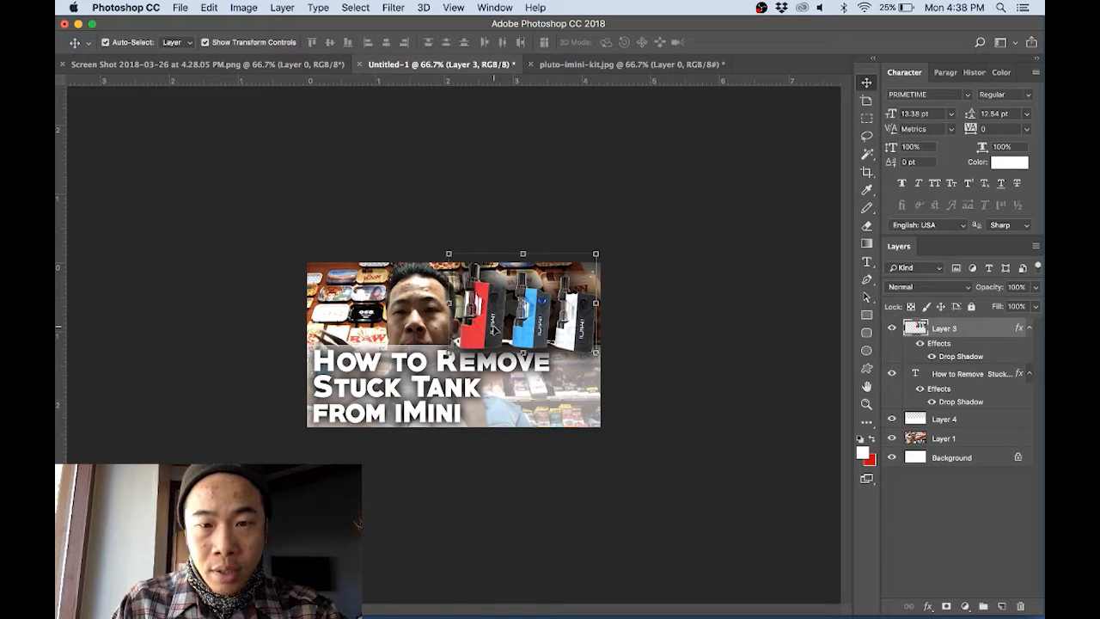
{"action": "left_click", "coordinate": [432, 344]}
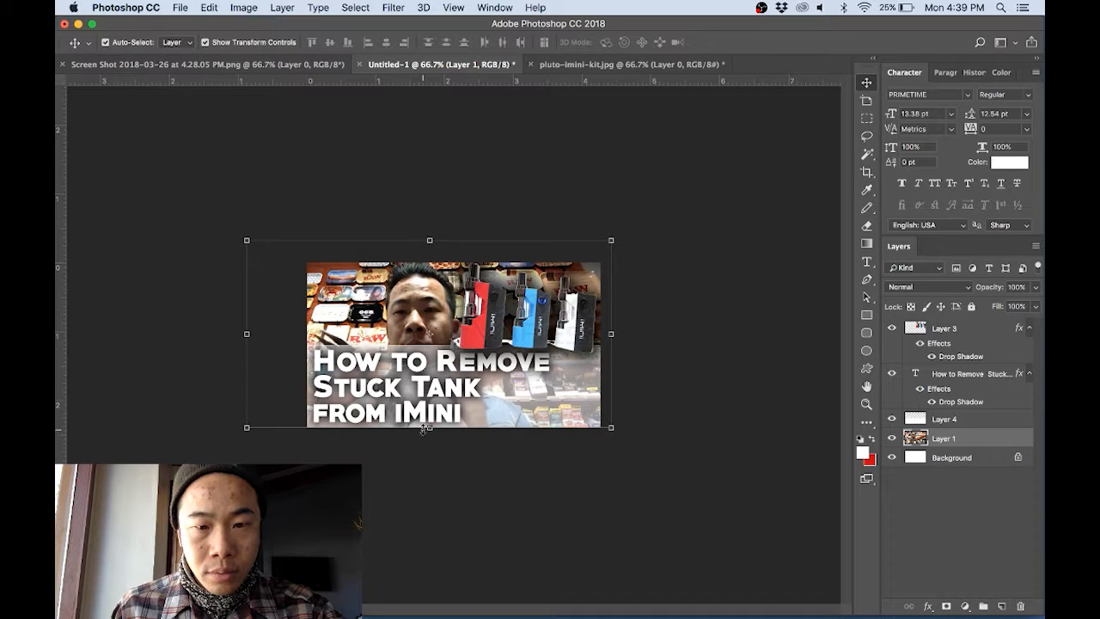
{"action": "left_click_drag", "start_coordinate": [430, 430], "coordinate": [429, 415]}
{"action": "key", "text": "super+z"}
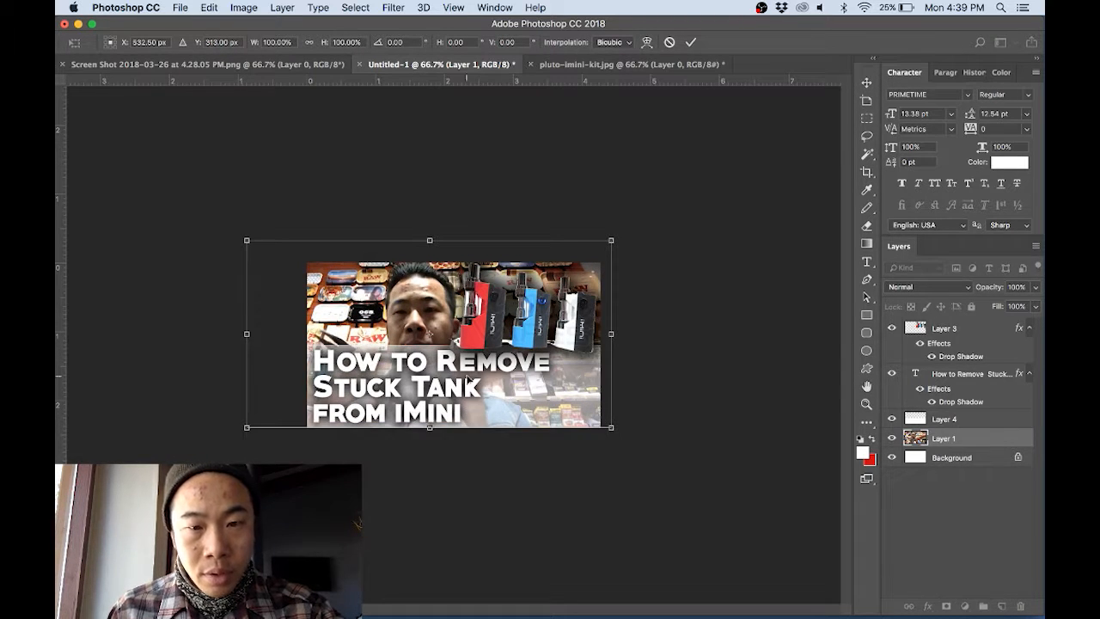
Scale the video frame down to about 95%, apply the transformation and deselect the layer
{"action": "mouse_move", "coordinate": [610, 429]}
{"action": "left_mouse_down"}
{"action": "mouse_move", "coordinate": [548, 374]}
{"action": "mouse_move", "coordinate": [551, 399]}
{"action": "mouse_move", "coordinate": [595, 423]}
{"action": "mouse_move", "coordinate": [592, 435]}
{"action": "left_mouse_up"}
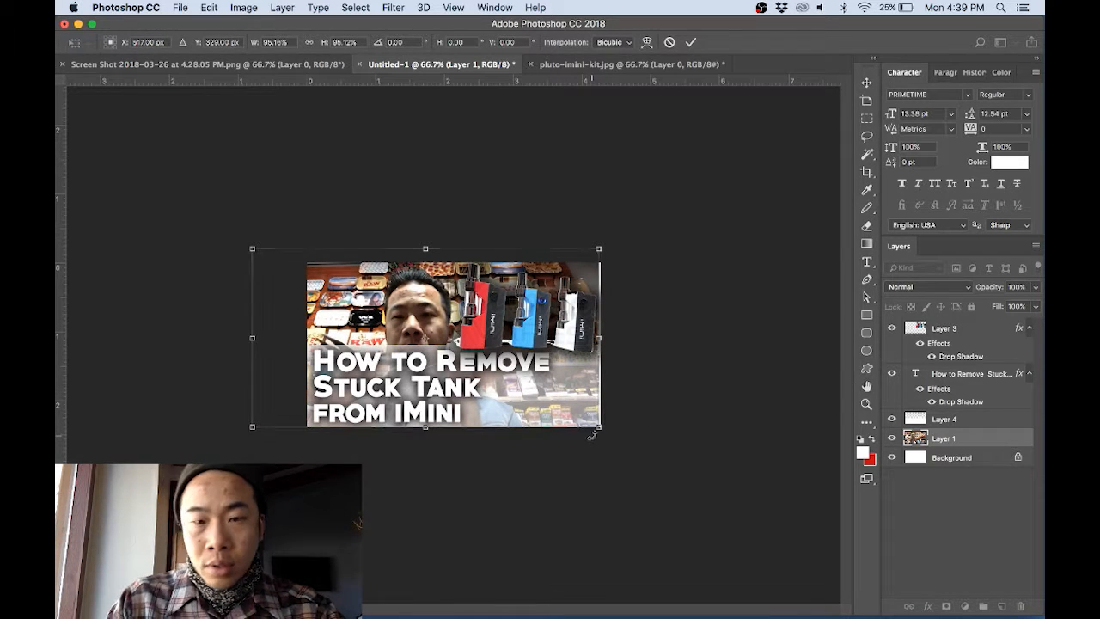
{"action": "key", "text": "Return"}
{"action": "left_click", "coordinate": [535, 392]}
{"action": "left_click", "coordinate": [527, 214]}
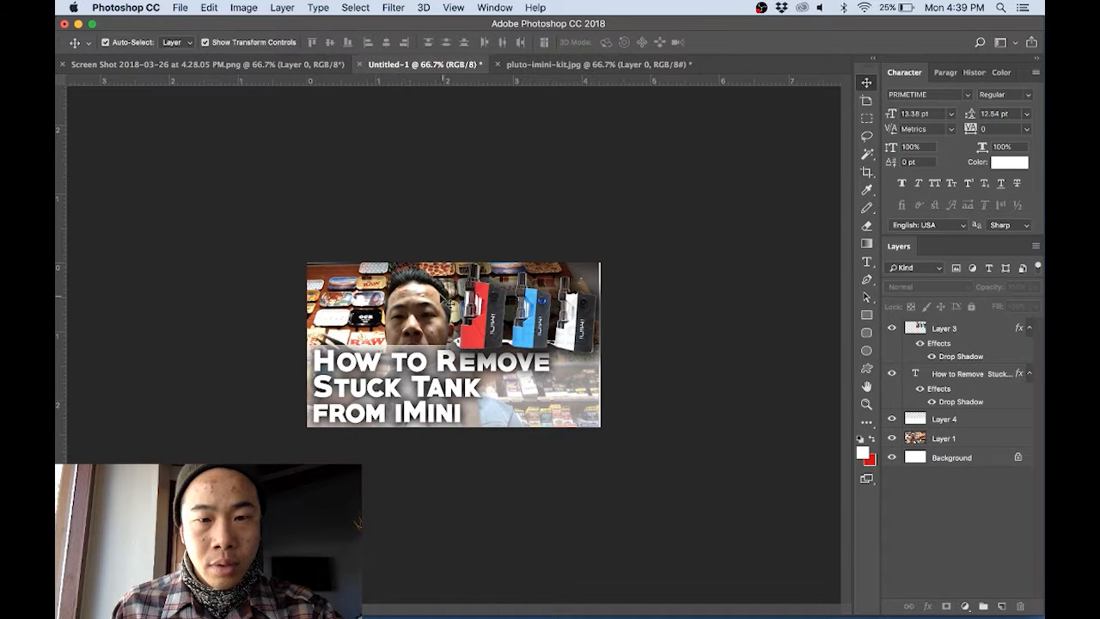
Raise and enlarge the video frame so it covers the whole canvas, aligning its right edge with the canvas edge
{"action": "left_click", "coordinate": [435, 290]}
{"action": "left_click_drag", "start_coordinate": [434, 292], "coordinate": [434, 285]}
{"action": "key", "text": "super+t"}
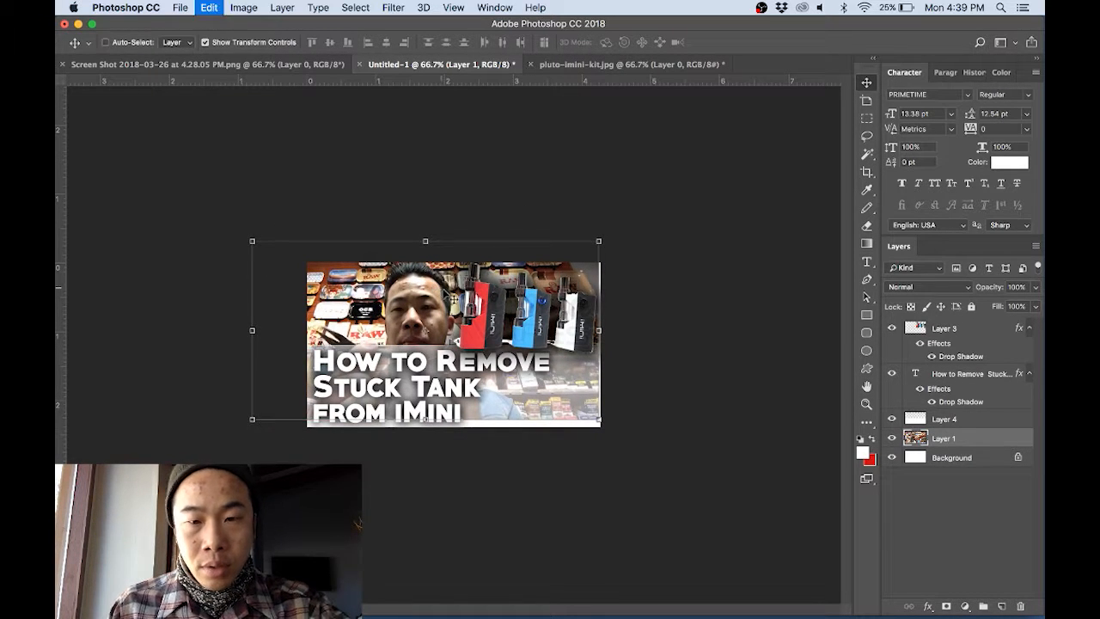
{"action": "left_click_drag", "start_coordinate": [601, 421], "coordinate": [606, 442]}
{"action": "key", "text": "Return"}
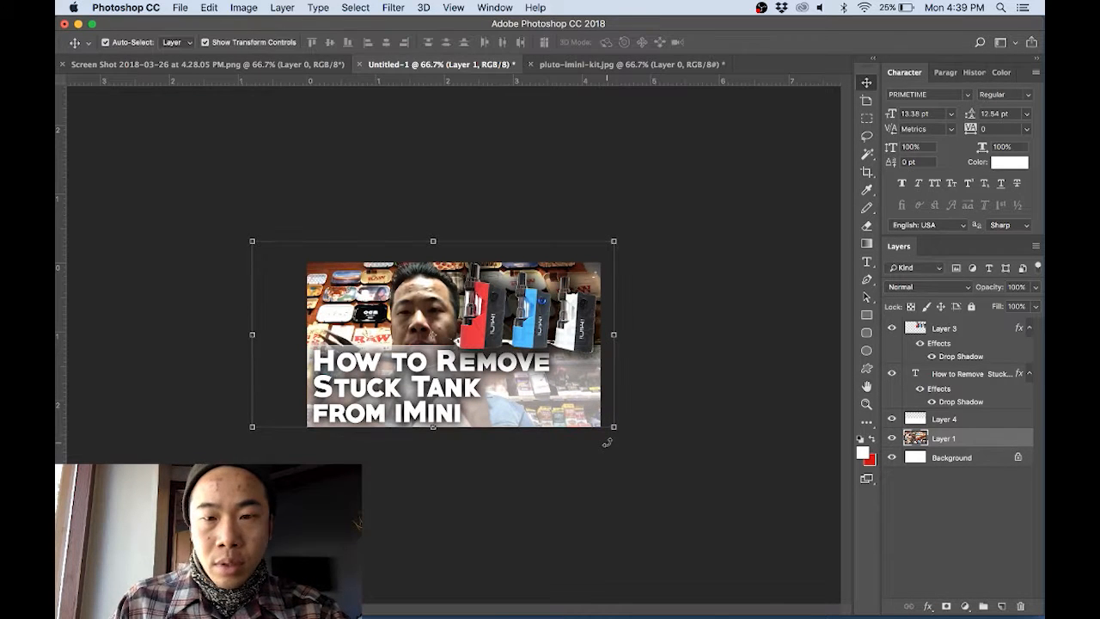
{"action": "left_click_drag", "start_coordinate": [404, 305], "coordinate": [397, 304]}
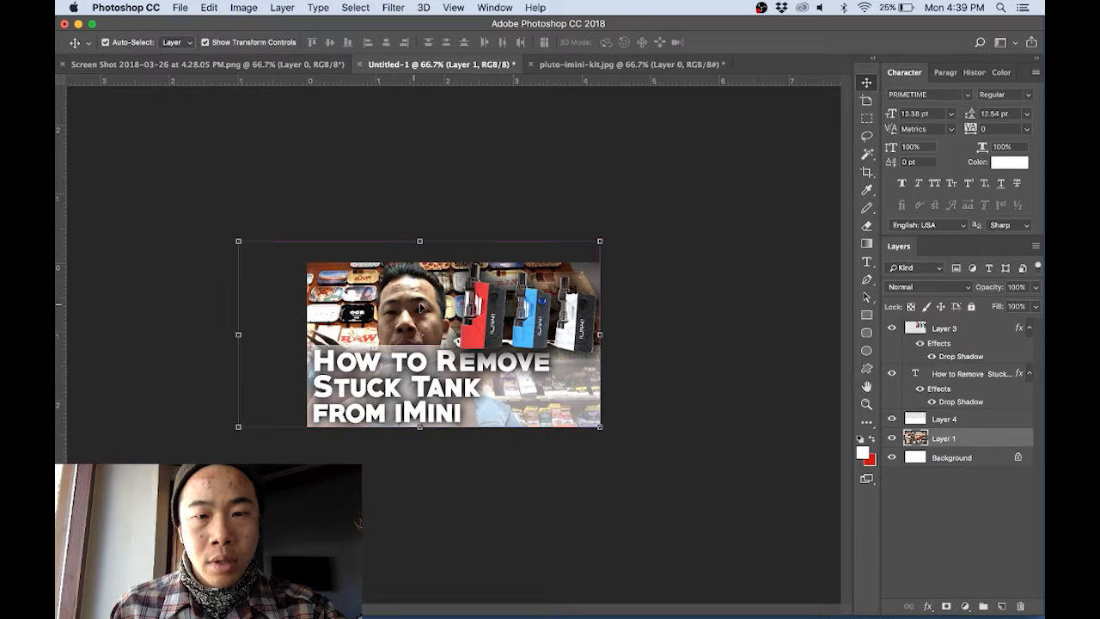
{"action": "left_click", "coordinate": [730, 318]}
Activate the Clone Stamp tool and select the video frame layer for retouching the face
{"action": "left_click_drag", "start_coordinate": [395, 293], "coordinate": [470, 208]}
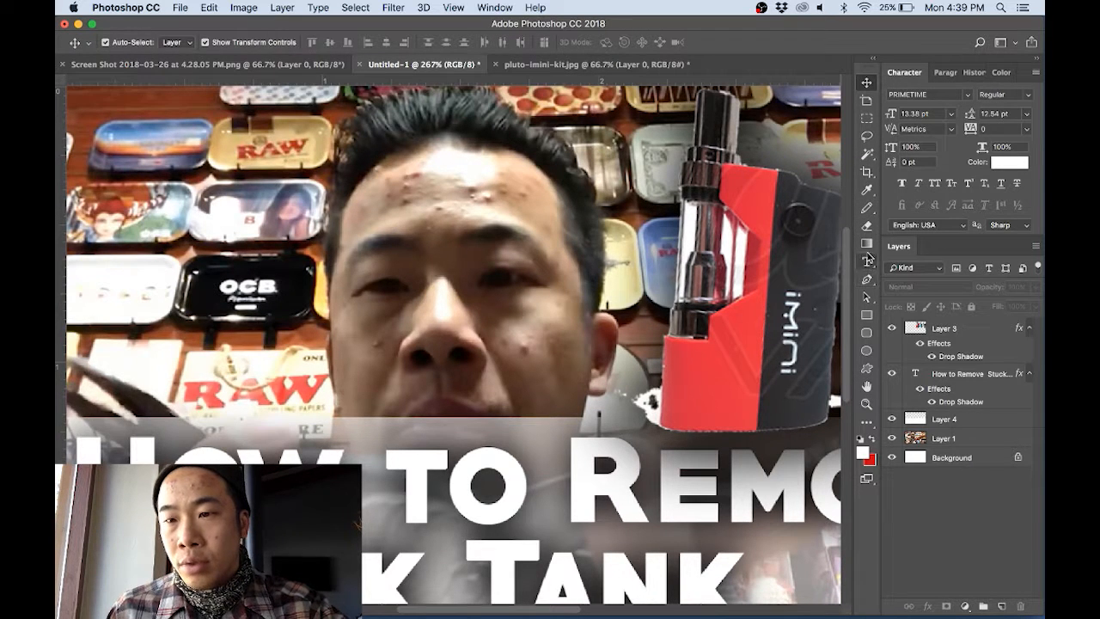
{"action": "key", "text": "c"}
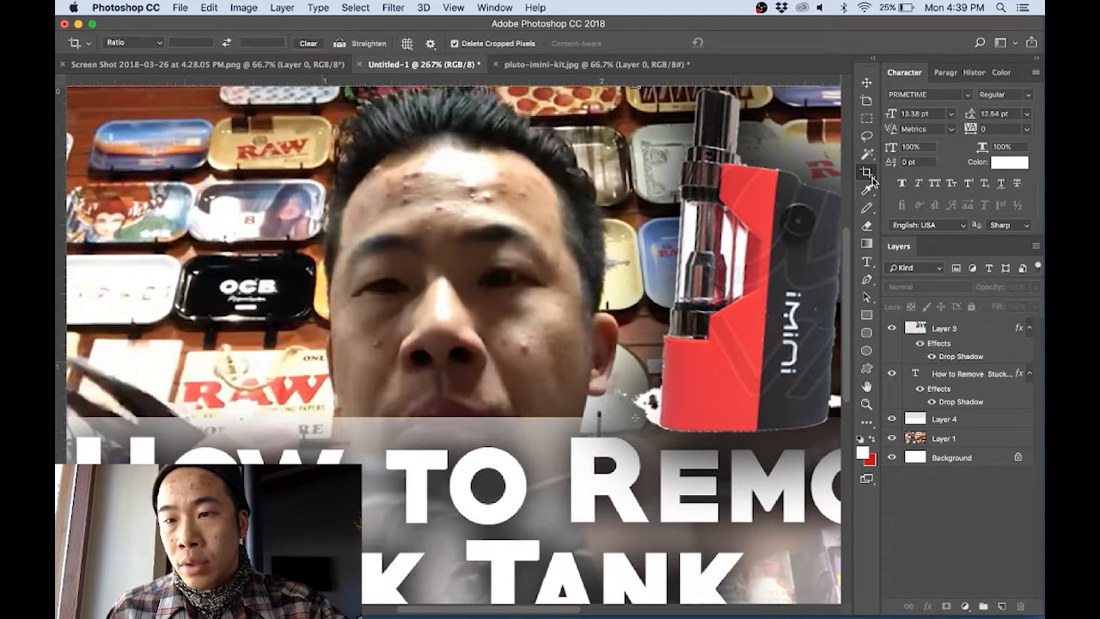
{"action": "left_click", "coordinate": [867, 208]}
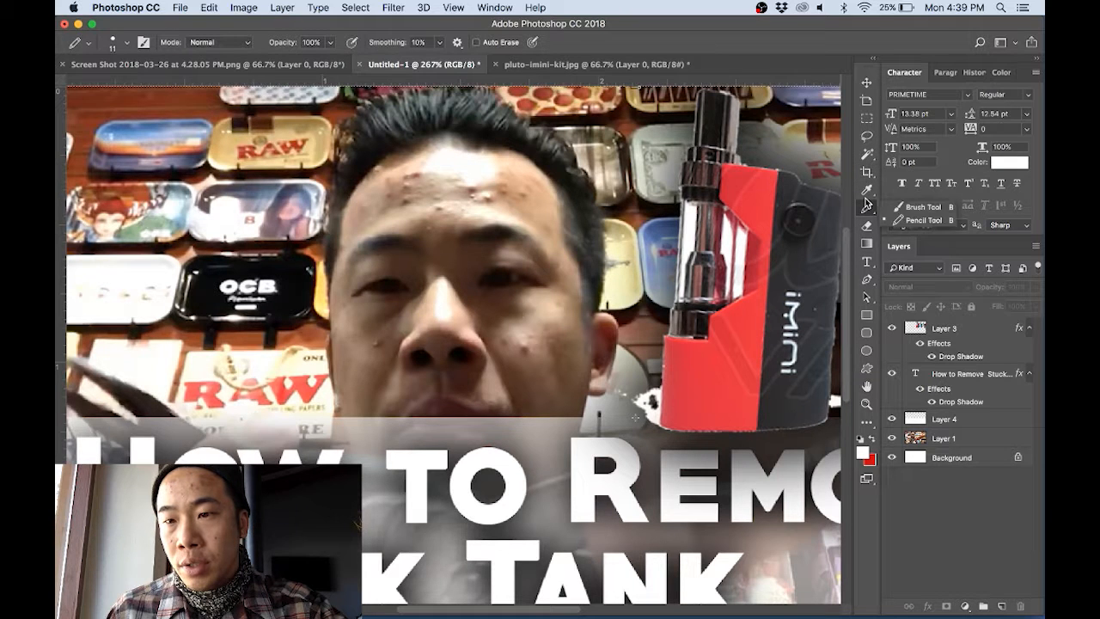
{"action": "left_click", "coordinate": [873, 425]}
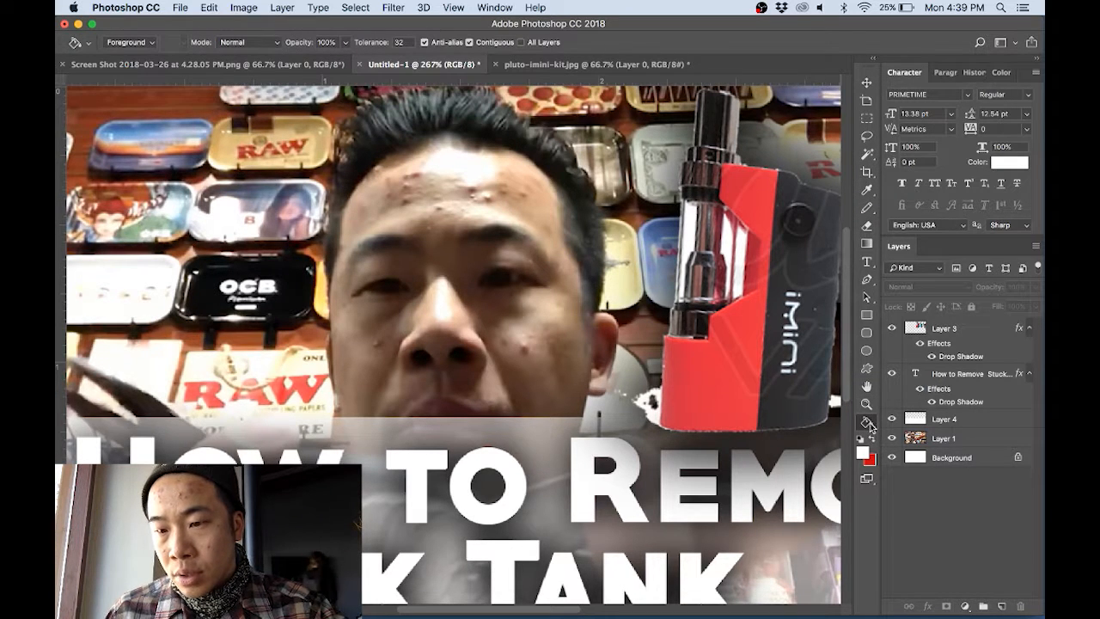
{"action": "left_click", "coordinate": [869, 427]}
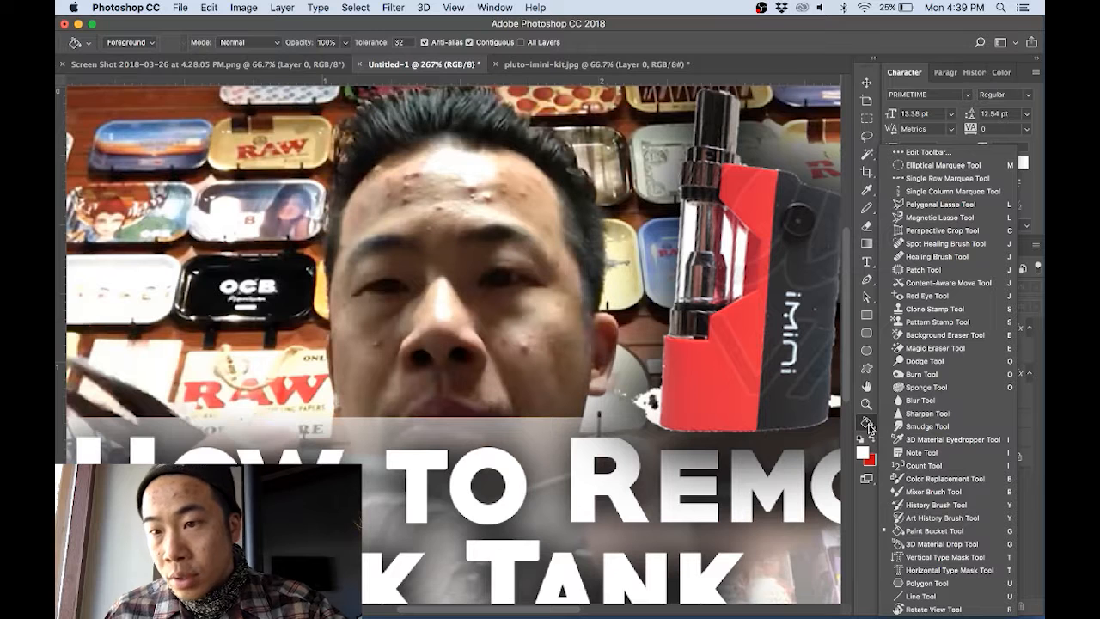
{"action": "left_click", "coordinate": [938, 309]}
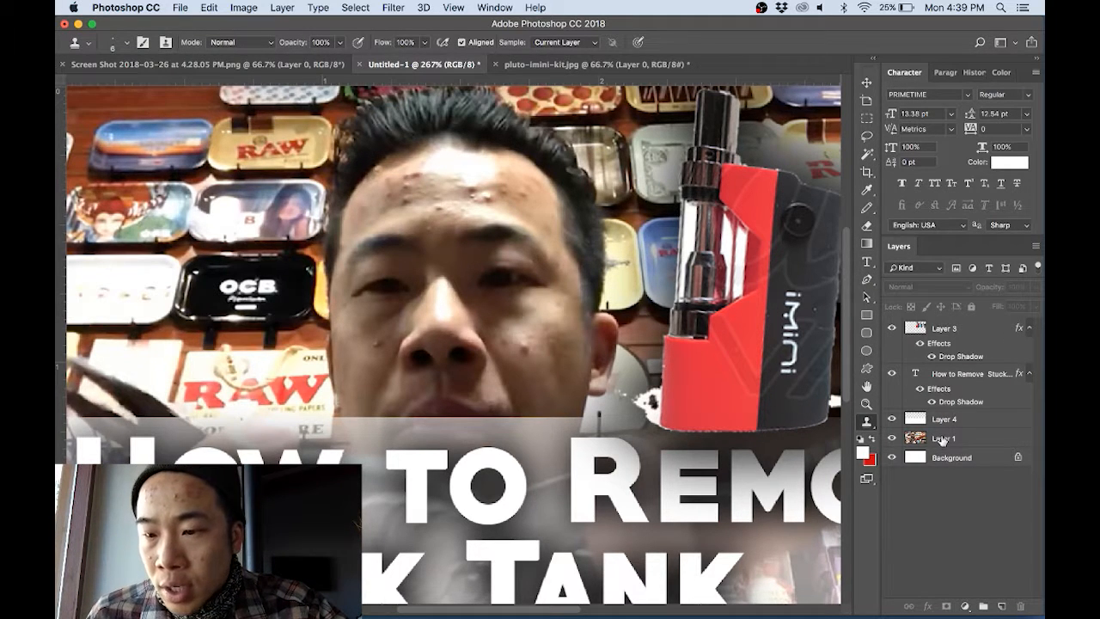
{"action": "left_click", "coordinate": [942, 440]}
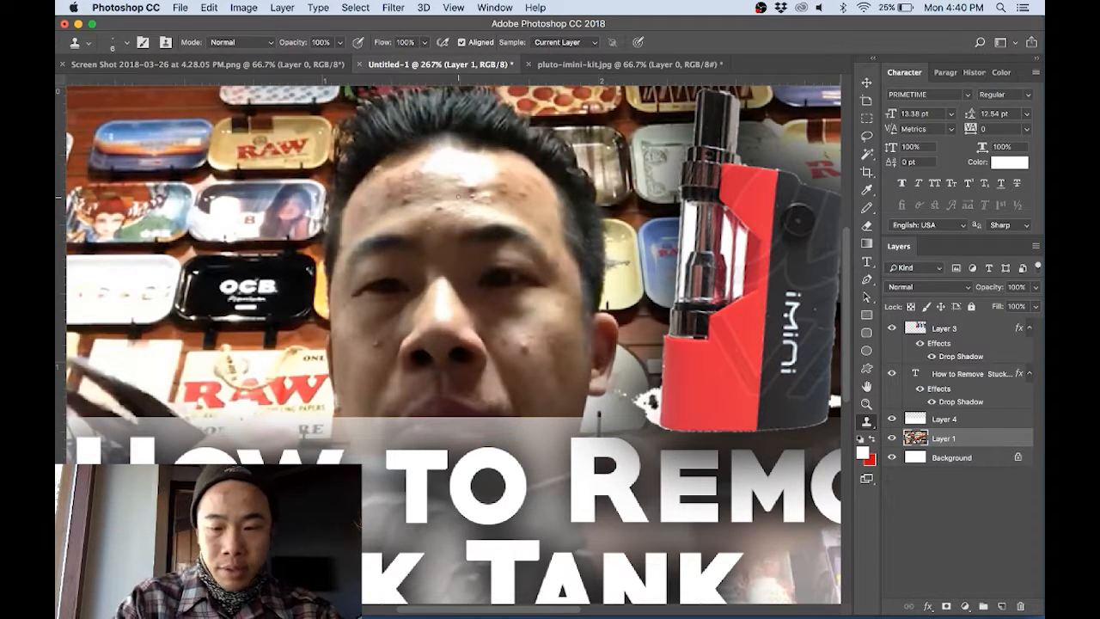
{"action": "key", "text": "super+0"}
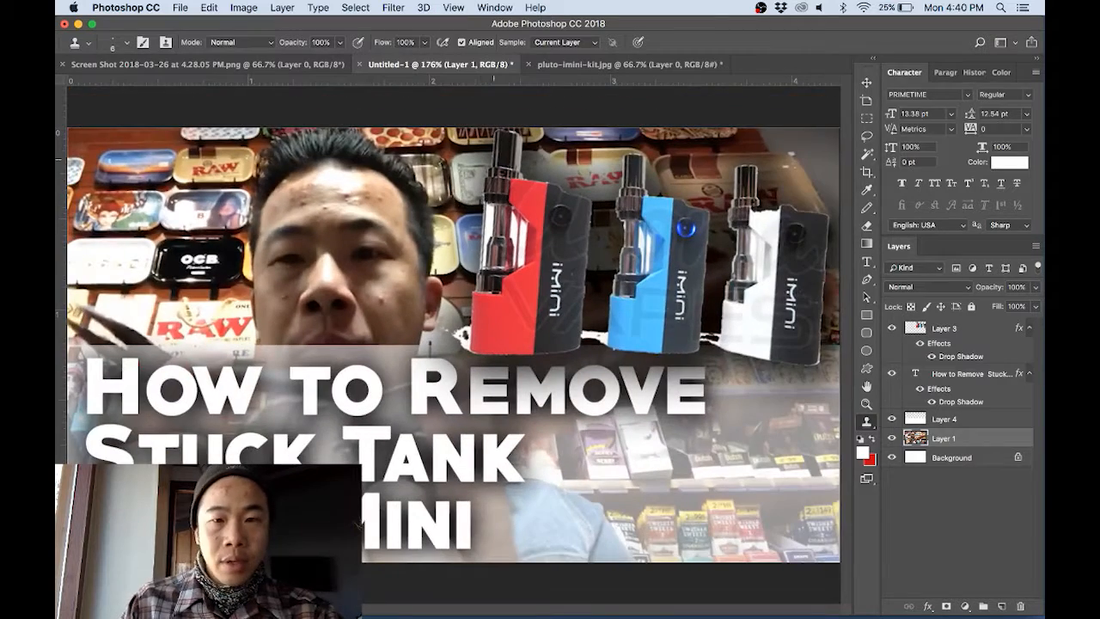
Start a Save for Web export of the thumbnail in JPEG format with Maximum quality
{"action": "left_click", "coordinate": [181, 6]}
{"action": "mouse_move", "coordinate": [211, 183]}
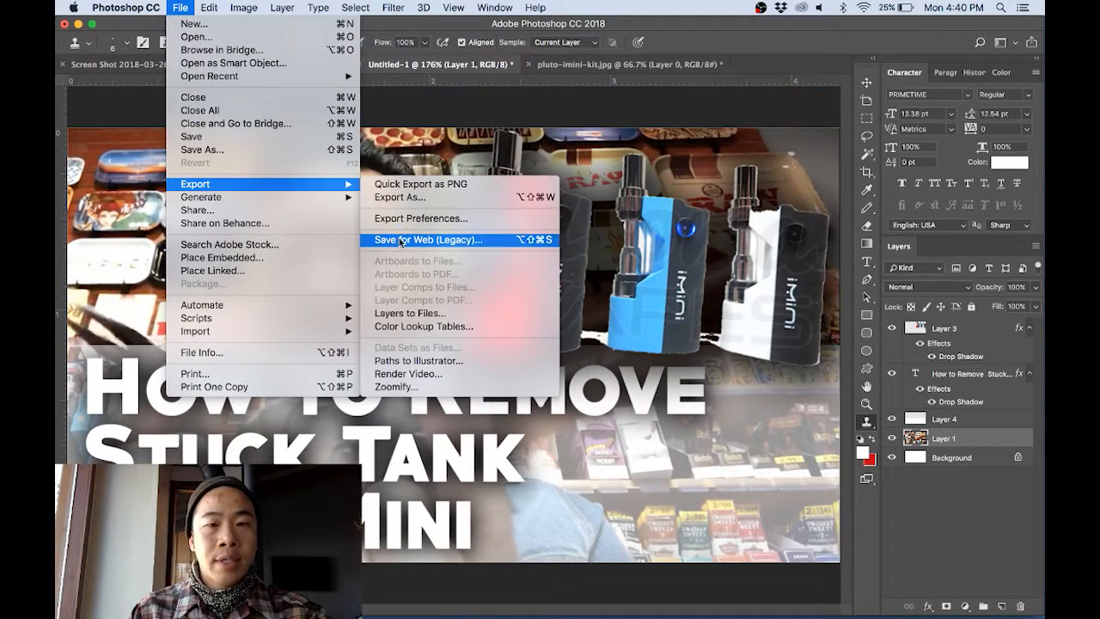
{"action": "left_click", "coordinate": [412, 238]}
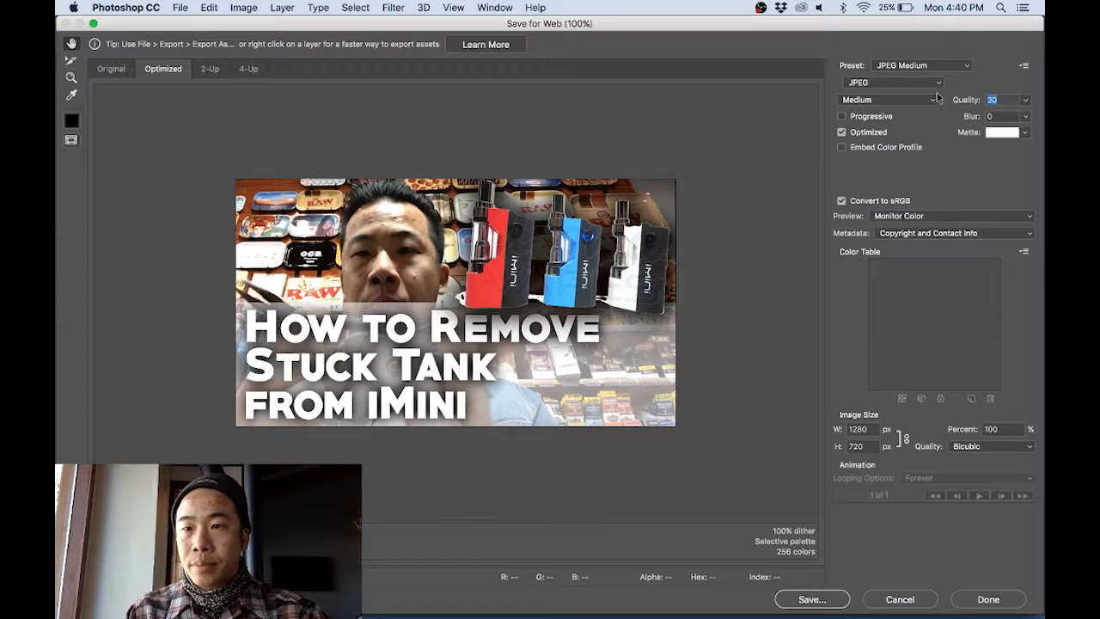
{"action": "left_click", "coordinate": [936, 86]}
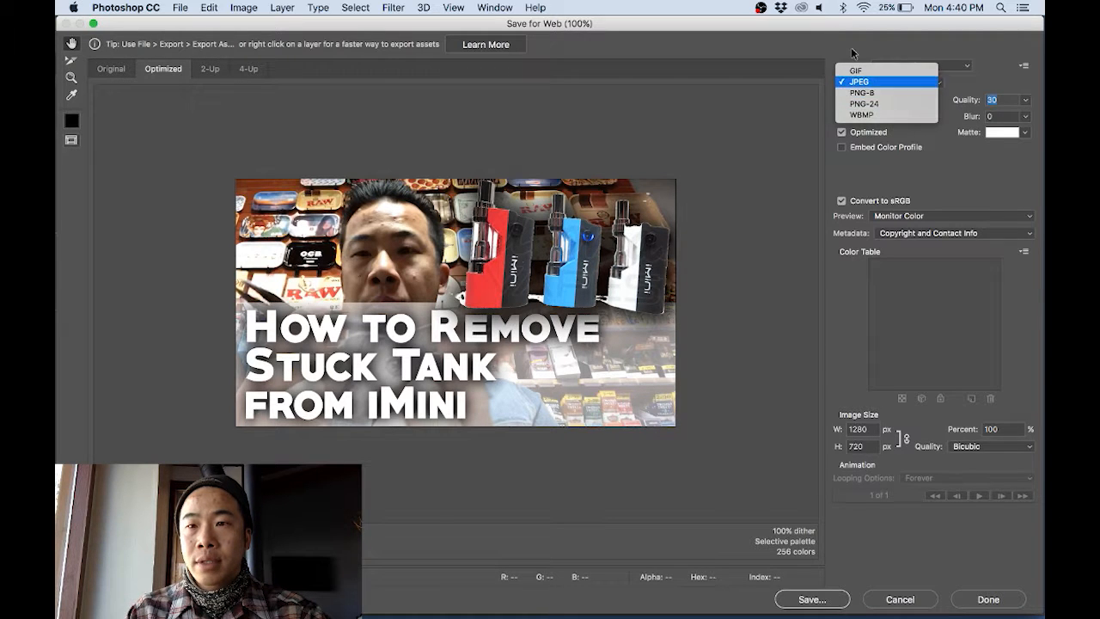
{"action": "left_click", "coordinate": [860, 82]}
{"action": "left_click", "coordinate": [881, 101]}
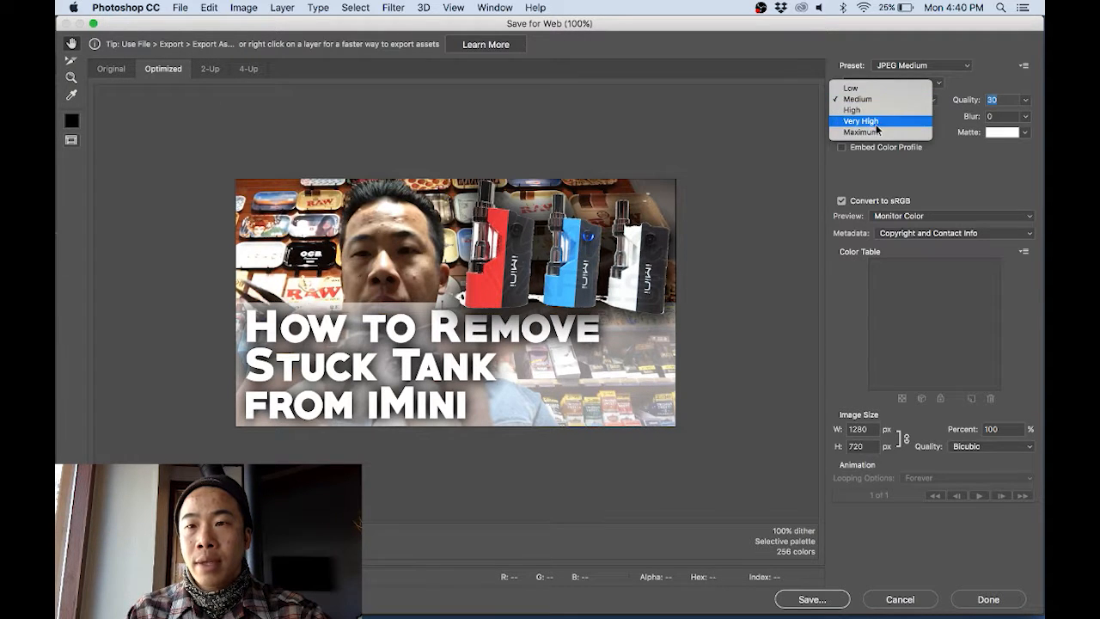
{"action": "left_click", "coordinate": [877, 134]}
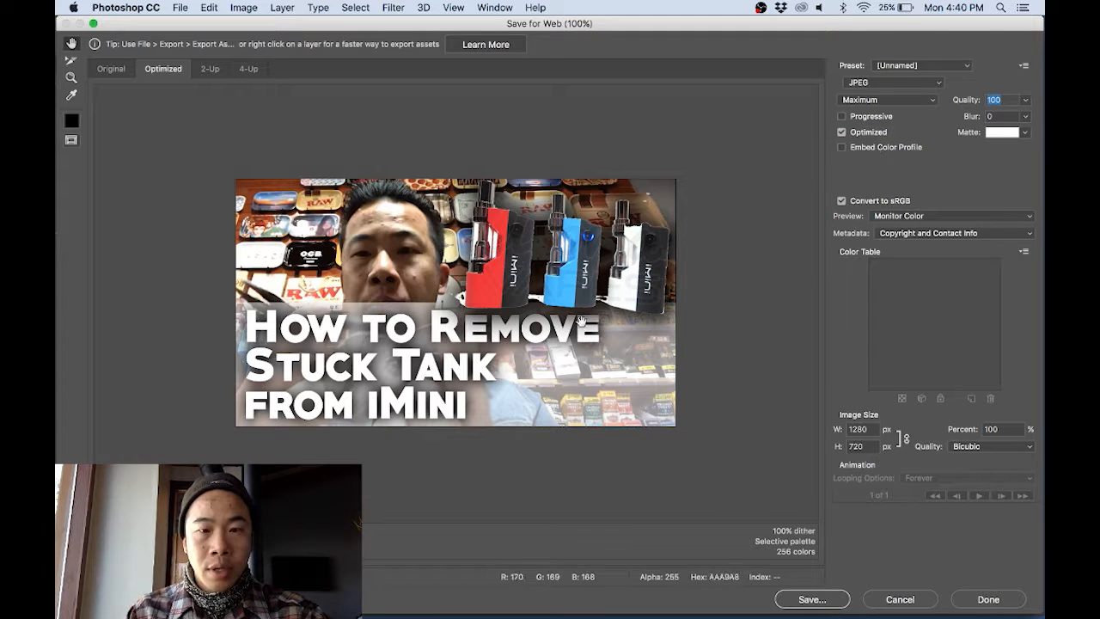
Try the Very High, High, Medium and Low JPEG quality levels in turn
{"action": "left_click", "coordinate": [915, 100]}
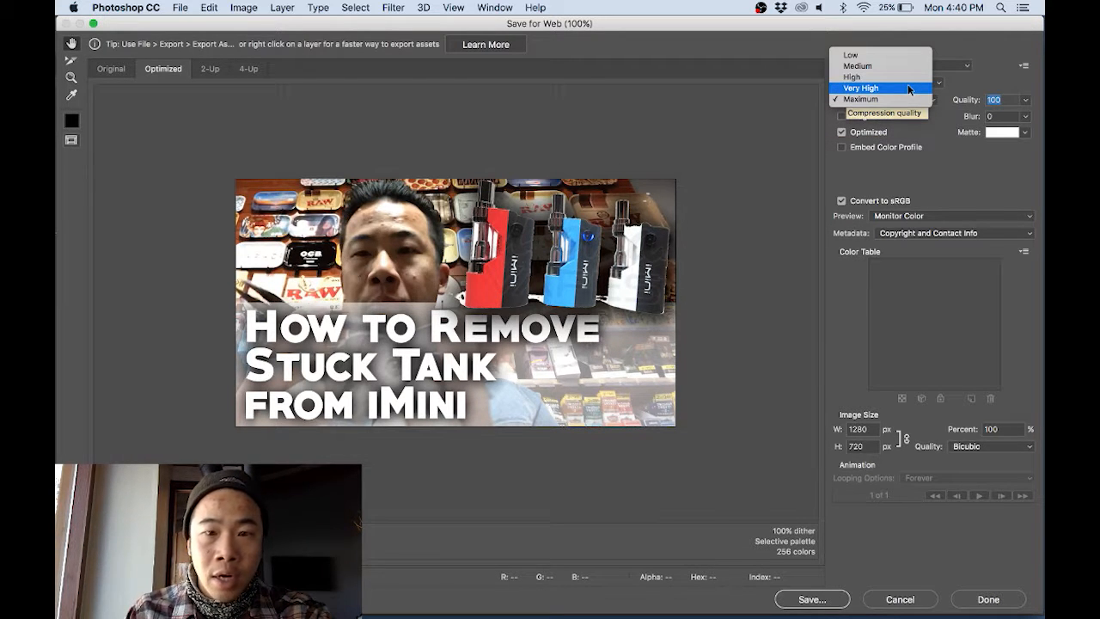
{"action": "left_click", "coordinate": [908, 88]}
{"action": "left_click", "coordinate": [908, 97]}
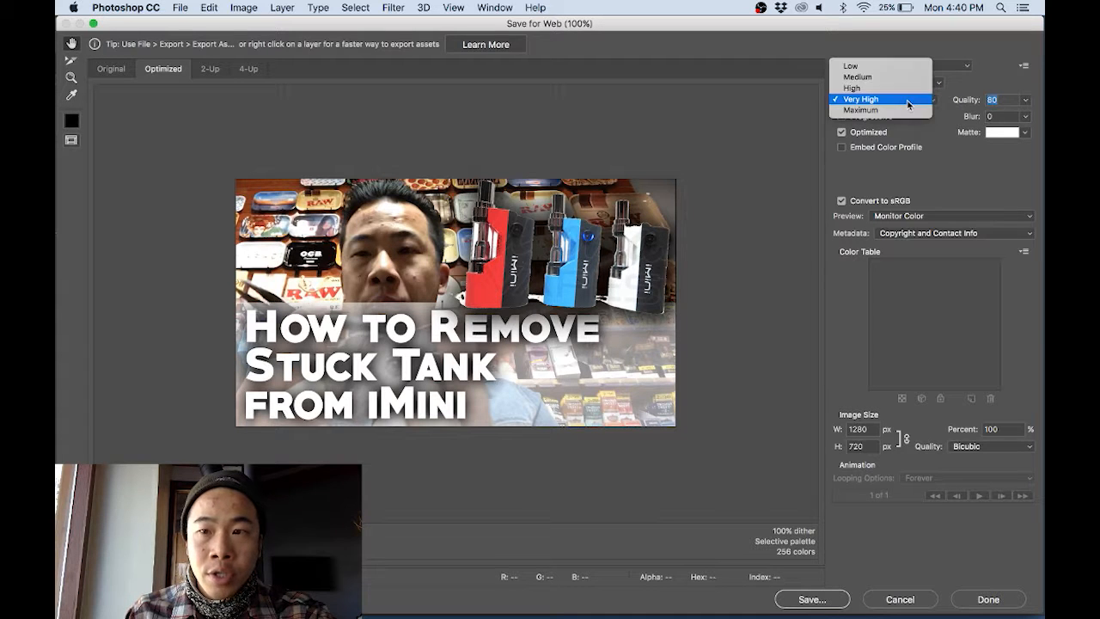
{"action": "left_click", "coordinate": [908, 90]}
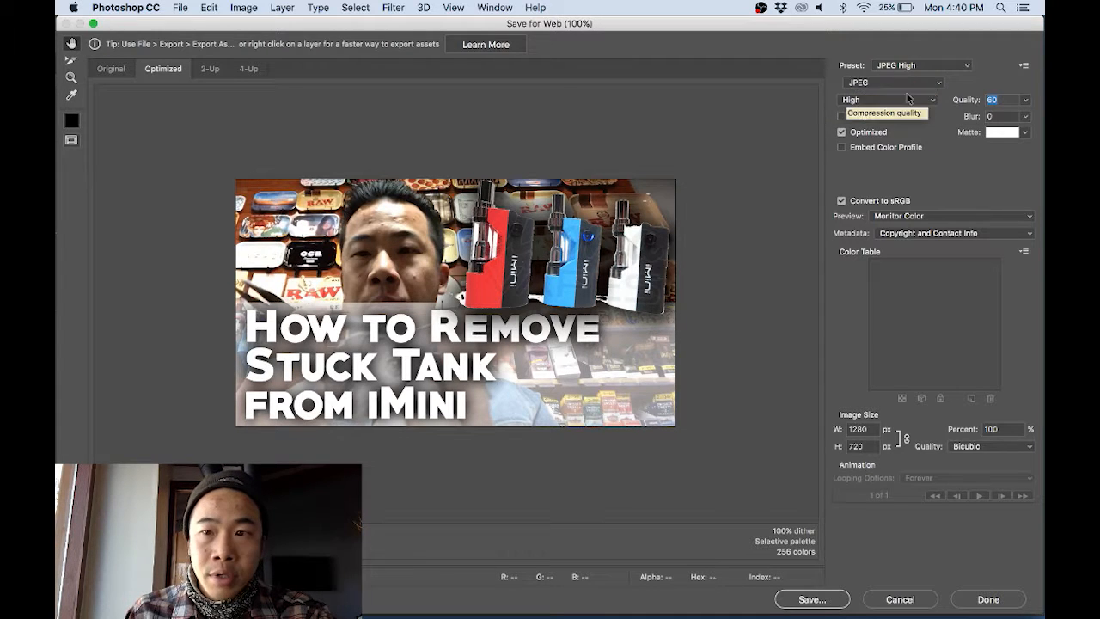
{"action": "left_click", "coordinate": [908, 93]}
{"action": "left_click", "coordinate": [907, 88]}
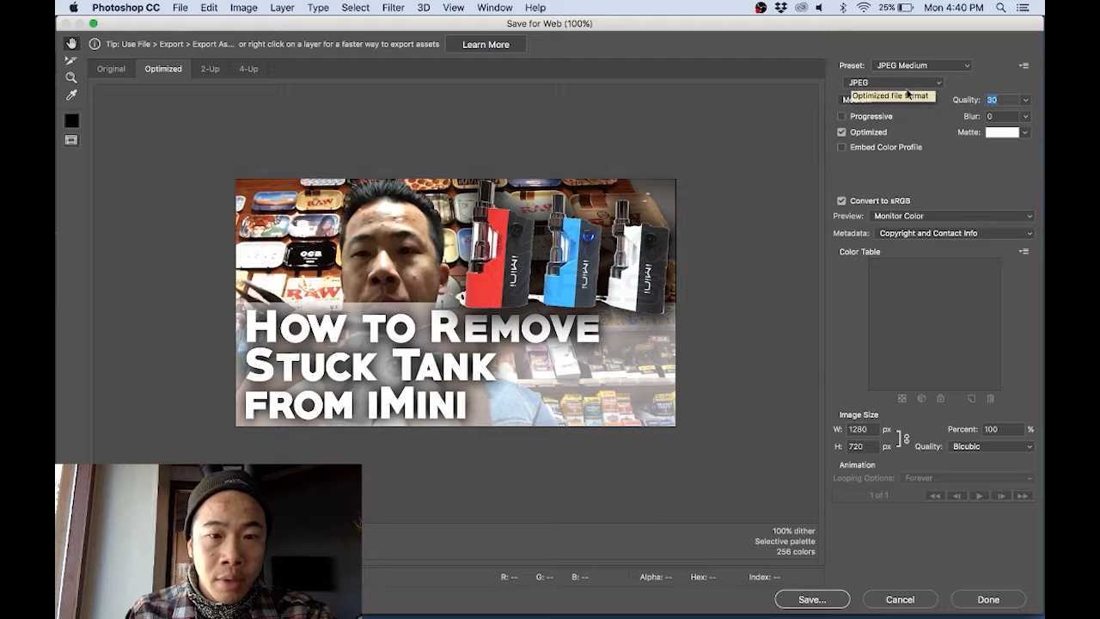
{"action": "left_click", "coordinate": [907, 90]}
{"action": "left_click", "coordinate": [902, 84]}
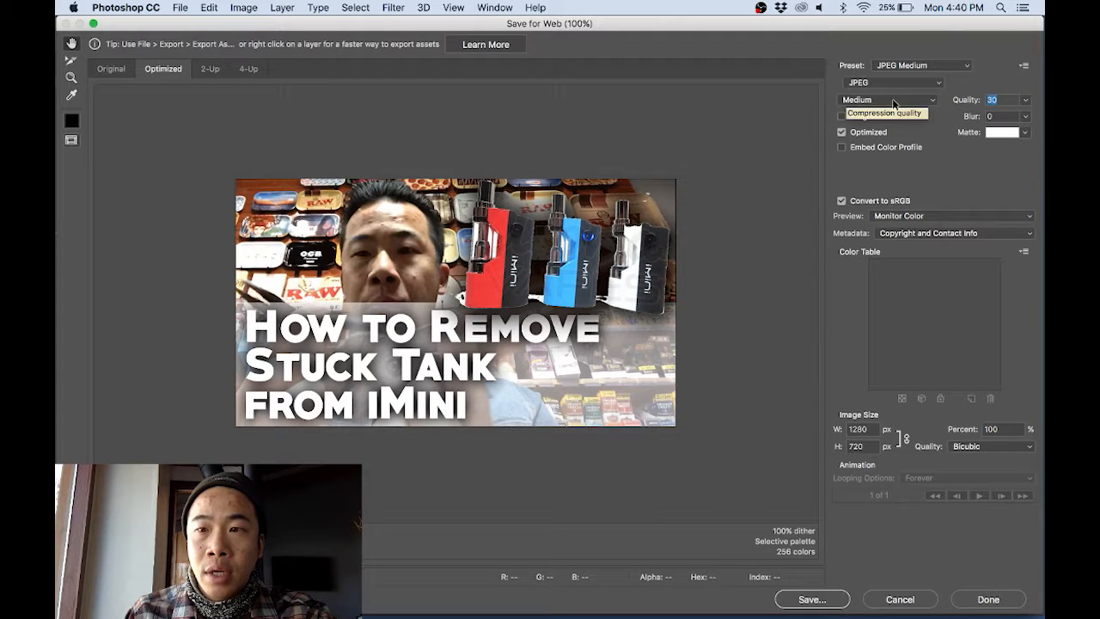
{"action": "left_click", "coordinate": [897, 100]}
{"action": "left_click", "coordinate": [890, 88]}
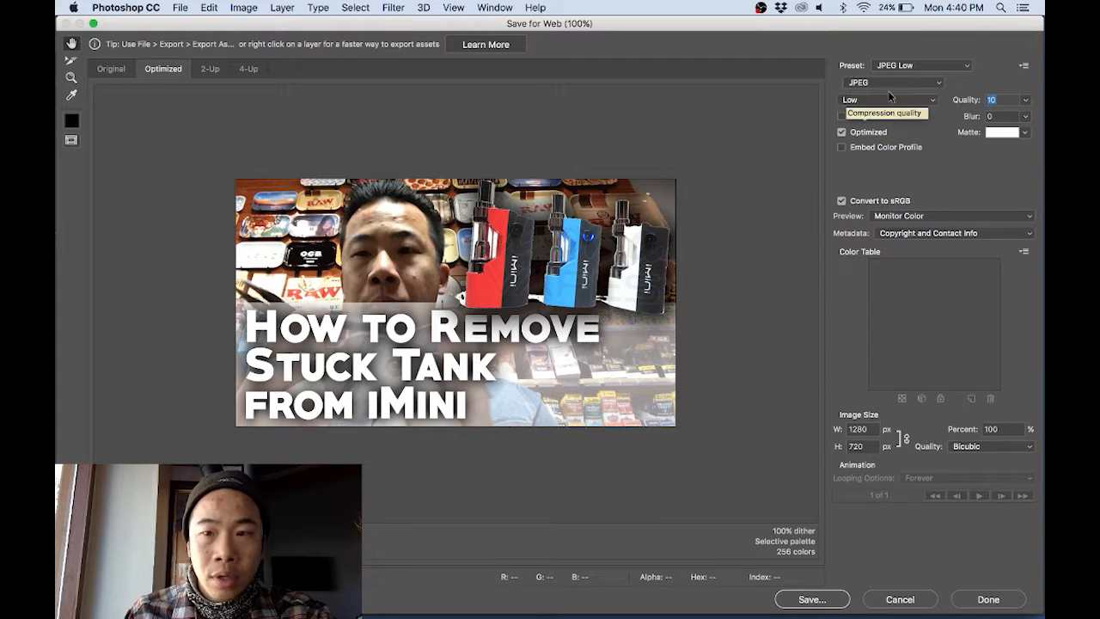
Set the JPEG quality to Medium and save the thumbnail to the Desktop as iMini Album Cover.jpg
{"action": "left_click", "coordinate": [895, 102]}
{"action": "left_click", "coordinate": [890, 111]}
{"action": "left_click", "coordinate": [832, 604]}
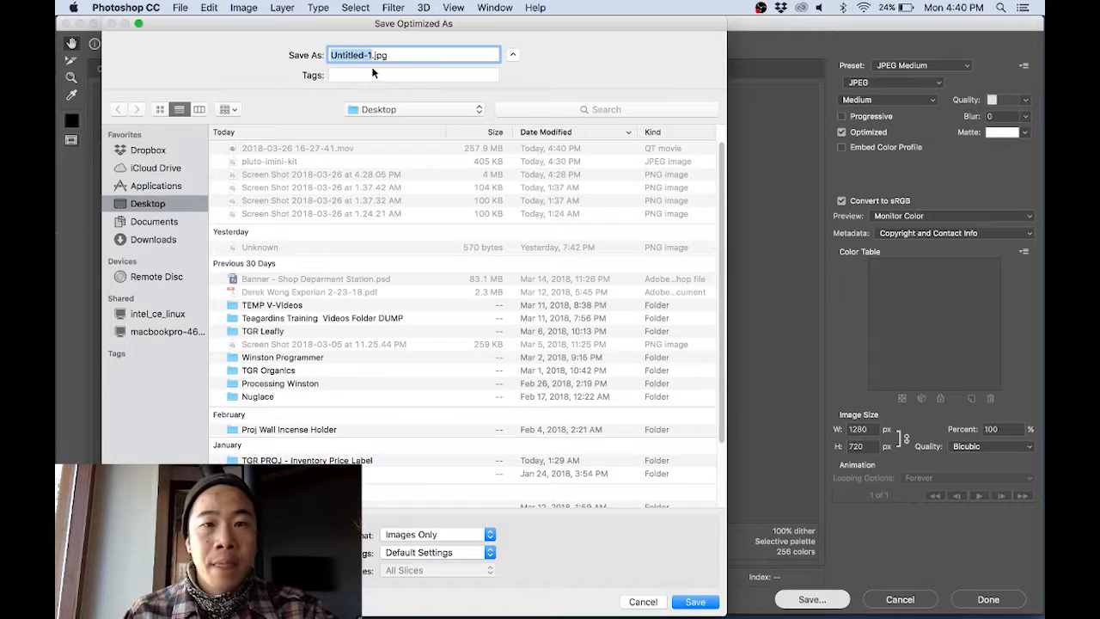
{"action": "type", "text": "iM"}
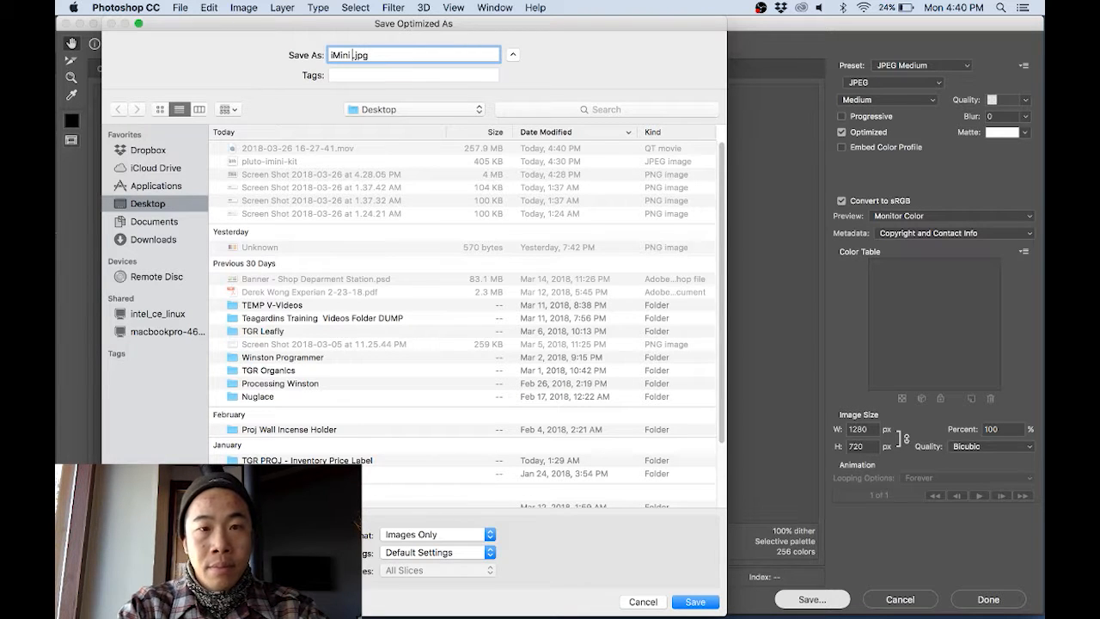
{"action": "type", "text": "ini Album Cu"}
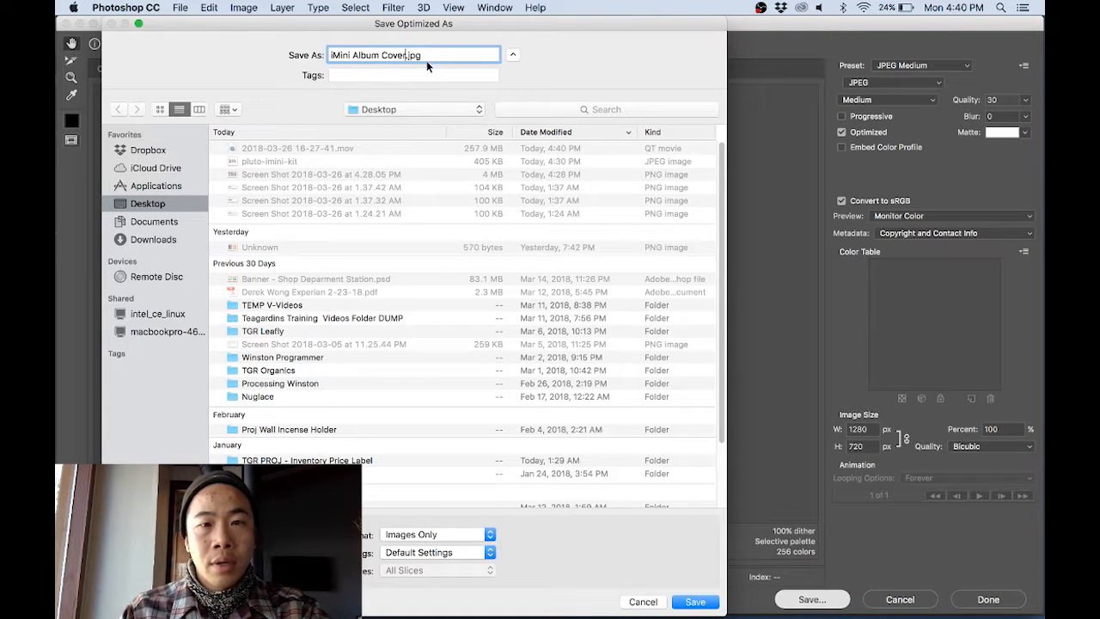
{"action": "left_click", "coordinate": [708, 605]}
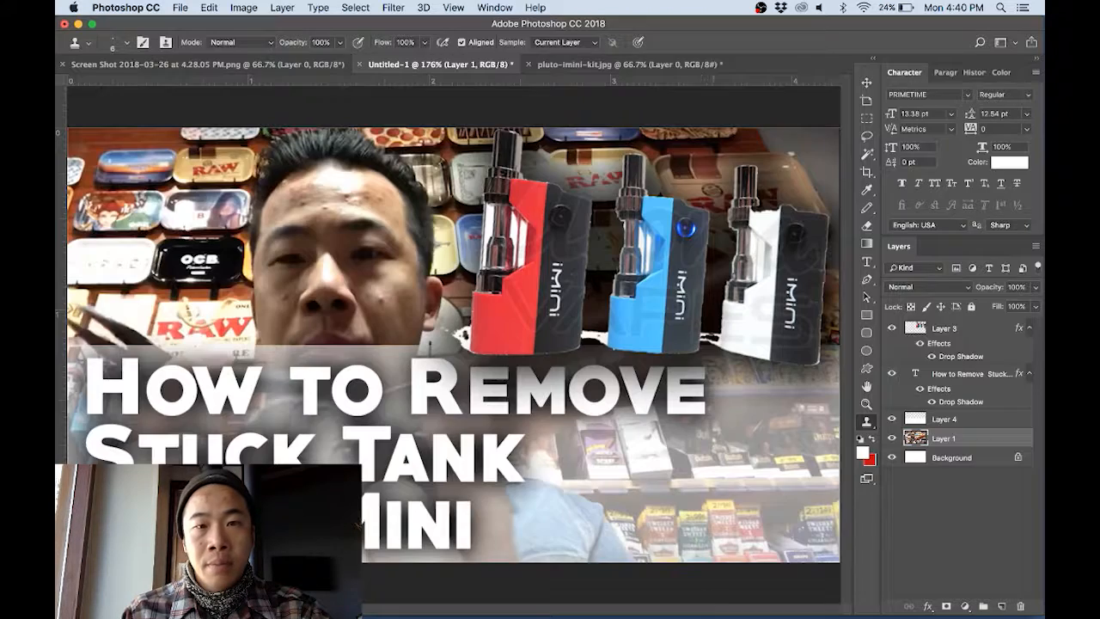
Minimize the Photoshop window, switch to Safari and open the account menu on the YouTube home page
{"action": "left_click", "coordinate": [79, 24]}
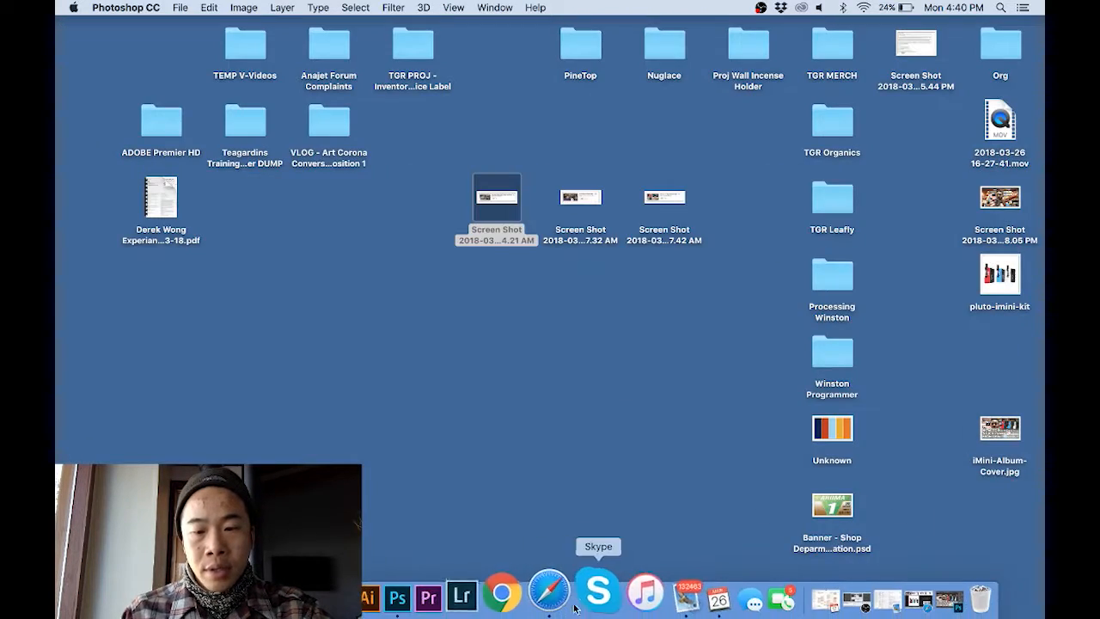
{"action": "left_click", "coordinate": [533, 593]}
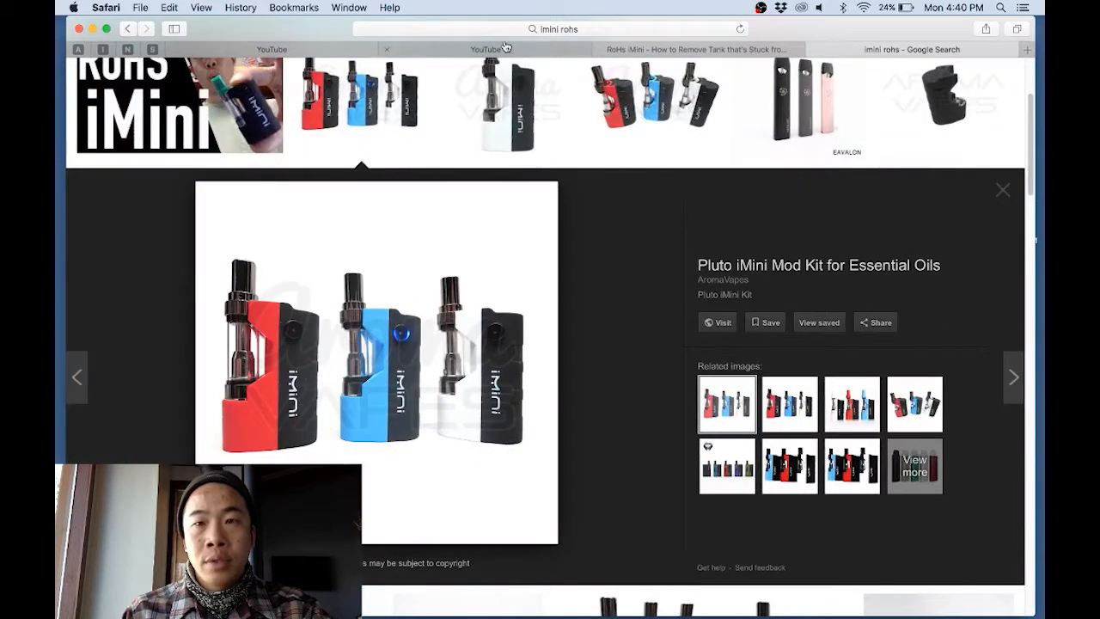
{"action": "left_click", "coordinate": [486, 49]}
{"action": "left_click", "coordinate": [990, 78]}
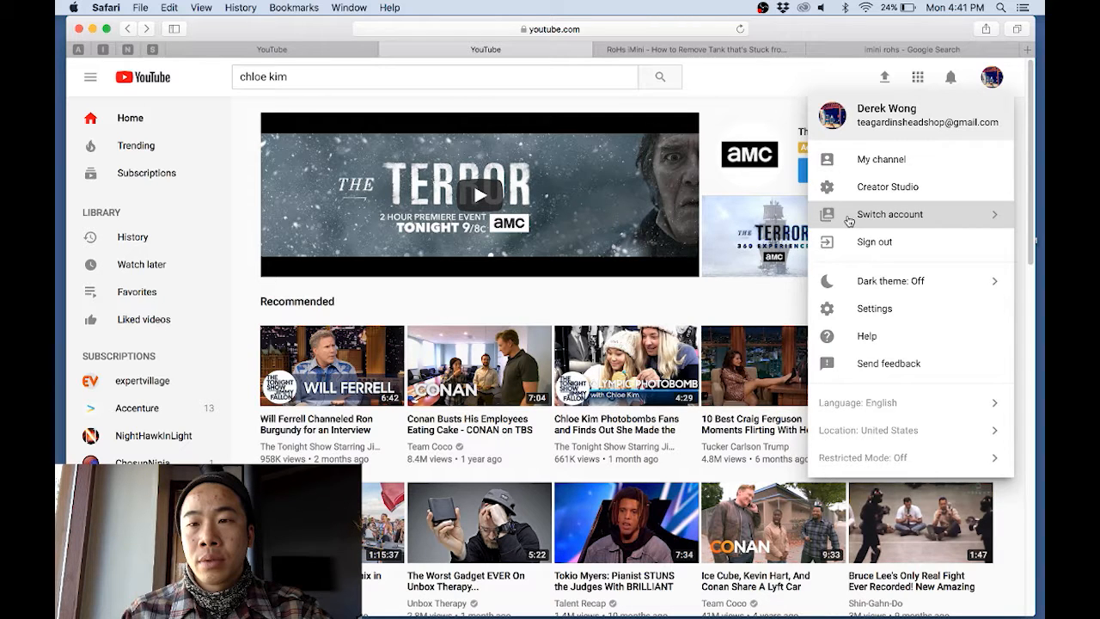
{"action": "triple_click", "coordinate": [906, 221]}
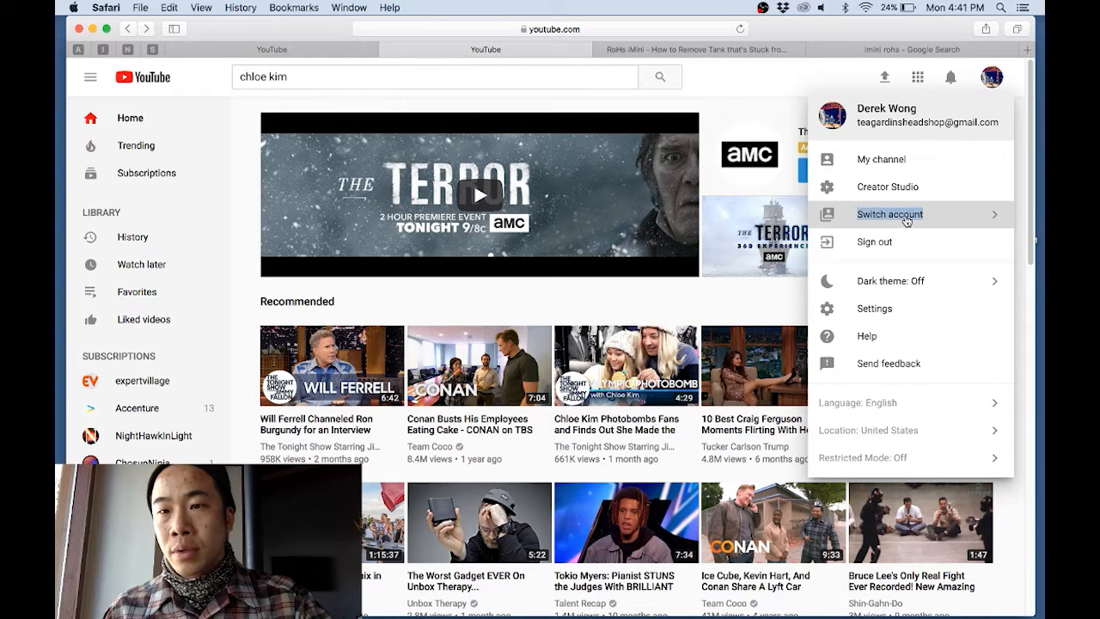
{"action": "left_click", "coordinate": [937, 215]}
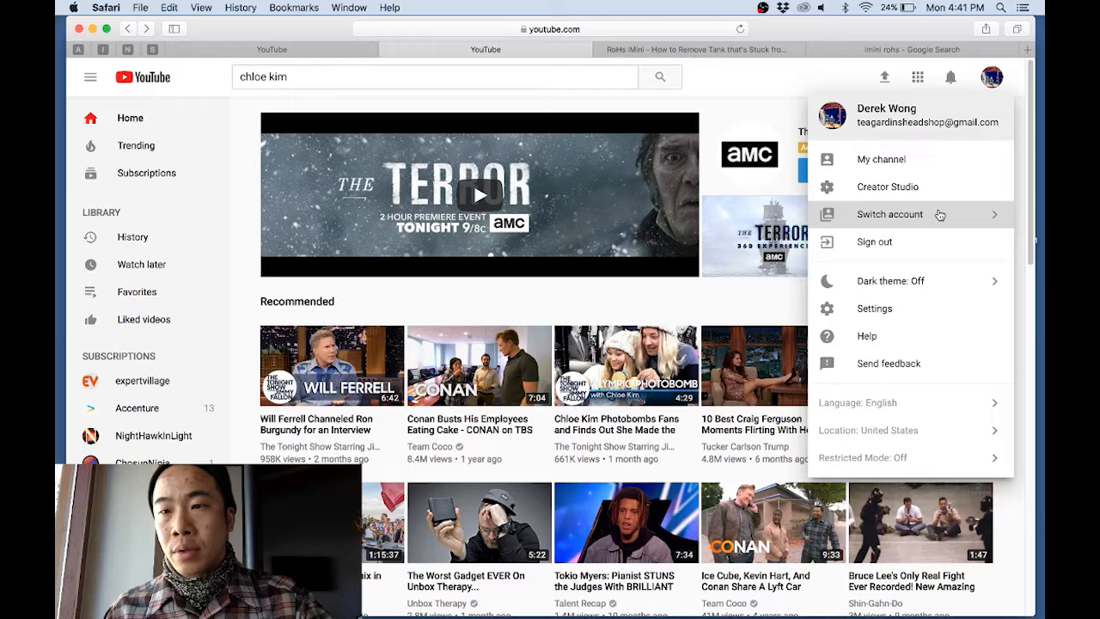
Return to the iMini image search results in the browser
{"action": "left_click", "coordinate": [768, 53]}
{"action": "left_click", "coordinate": [854, 51]}
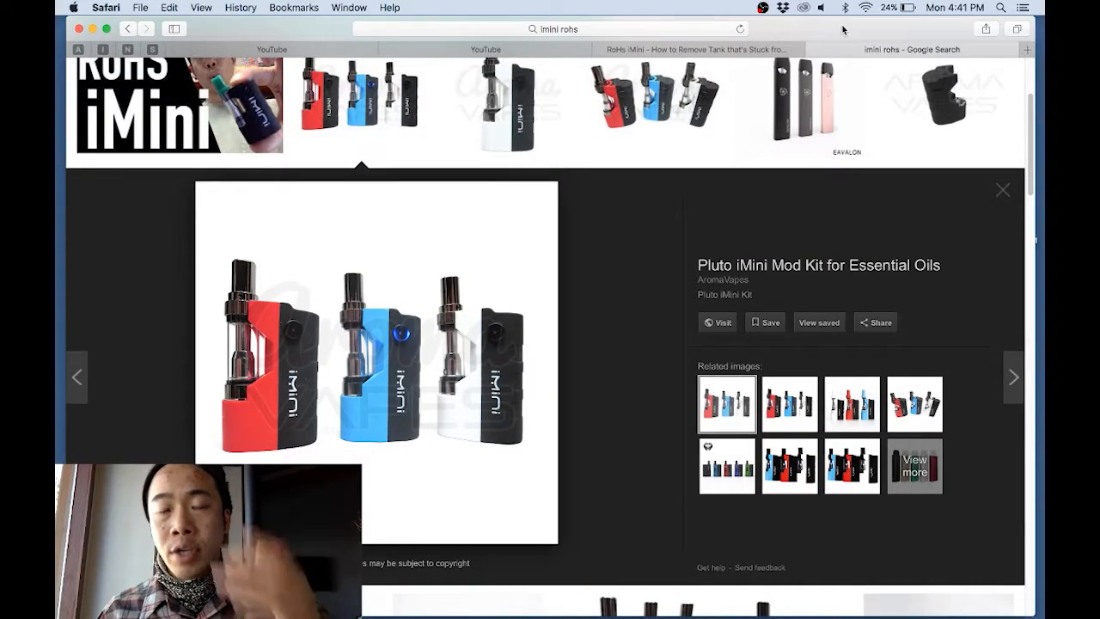